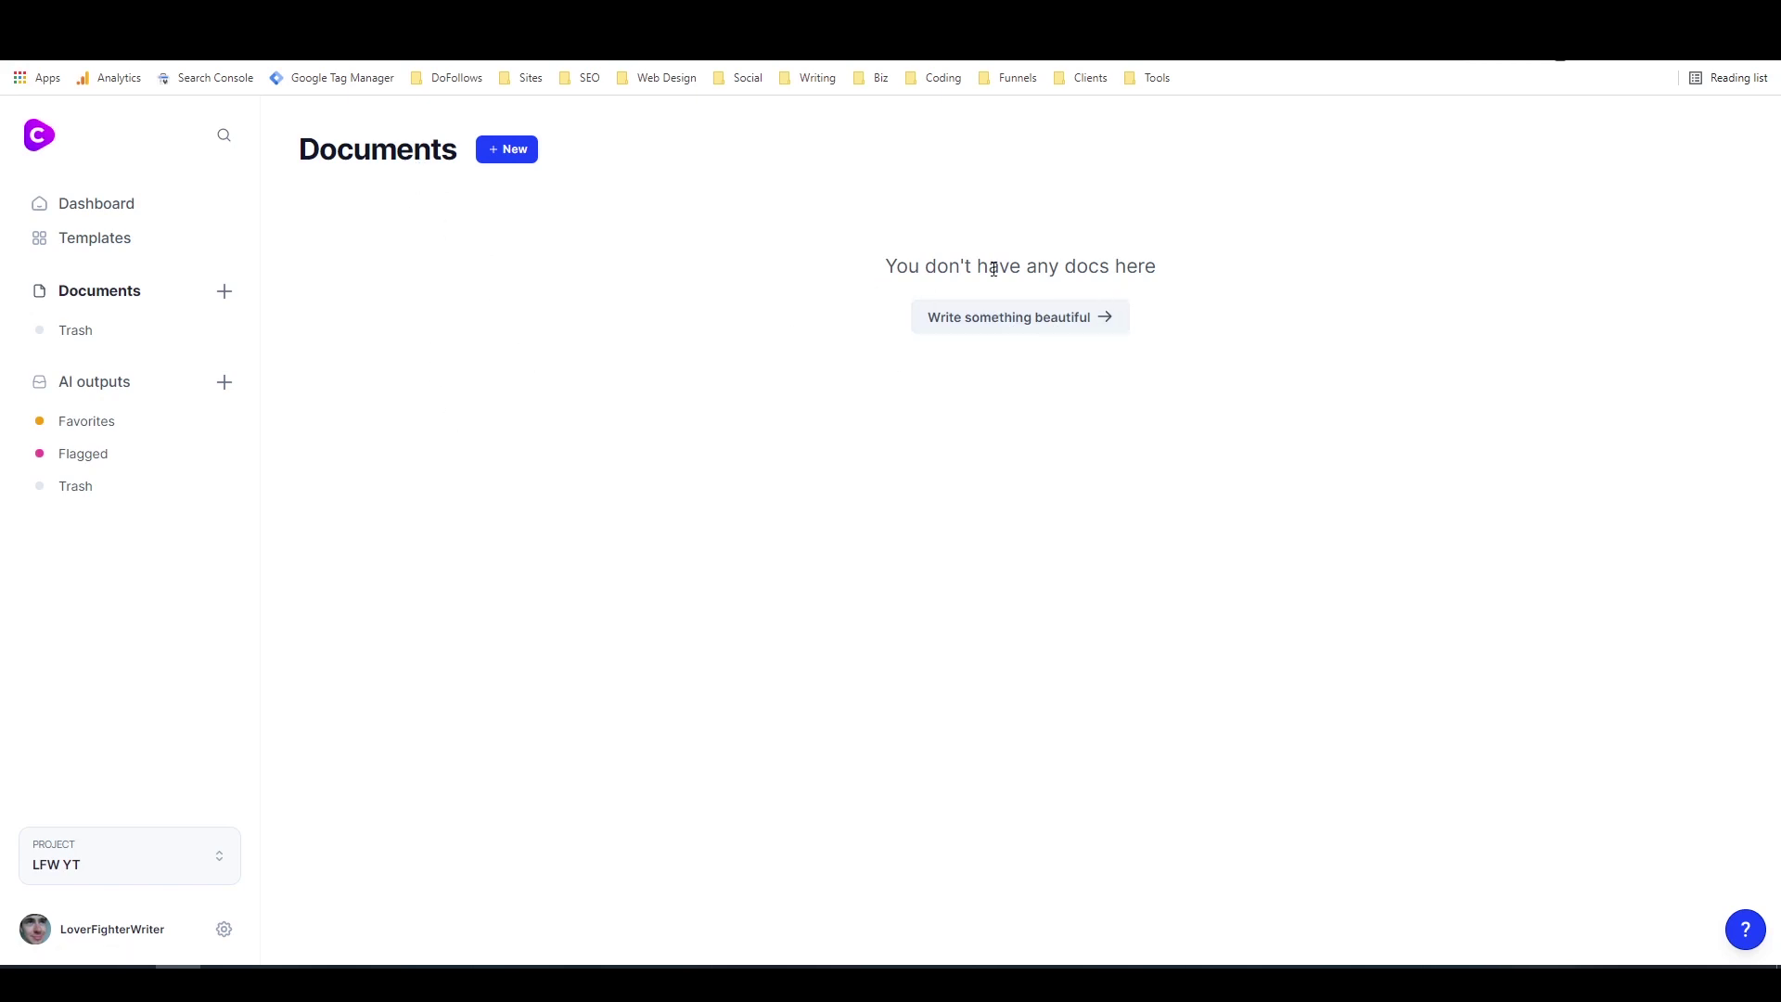
Step: Start a new document with the Long-form assistant from the Documents > New page
left_click(513, 152)
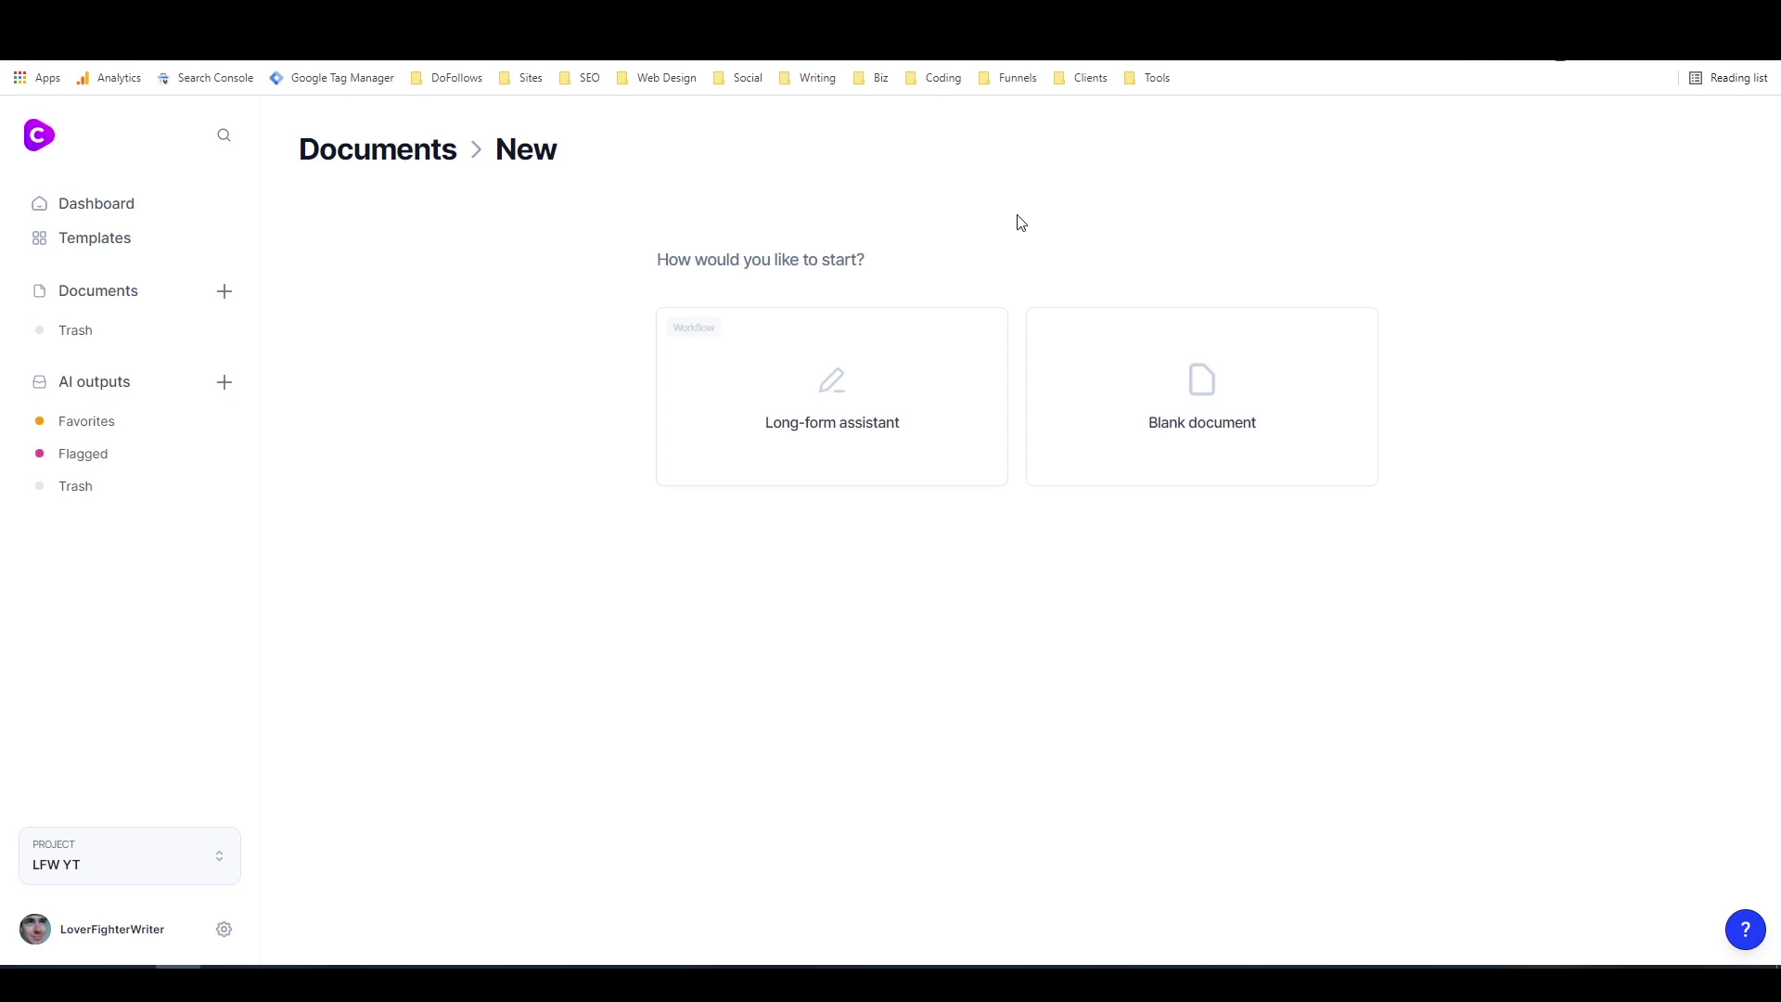
Step: Write the brief: a YouTube description on how to make money on Clickbank, including tips and tricks
left_click(836, 399)
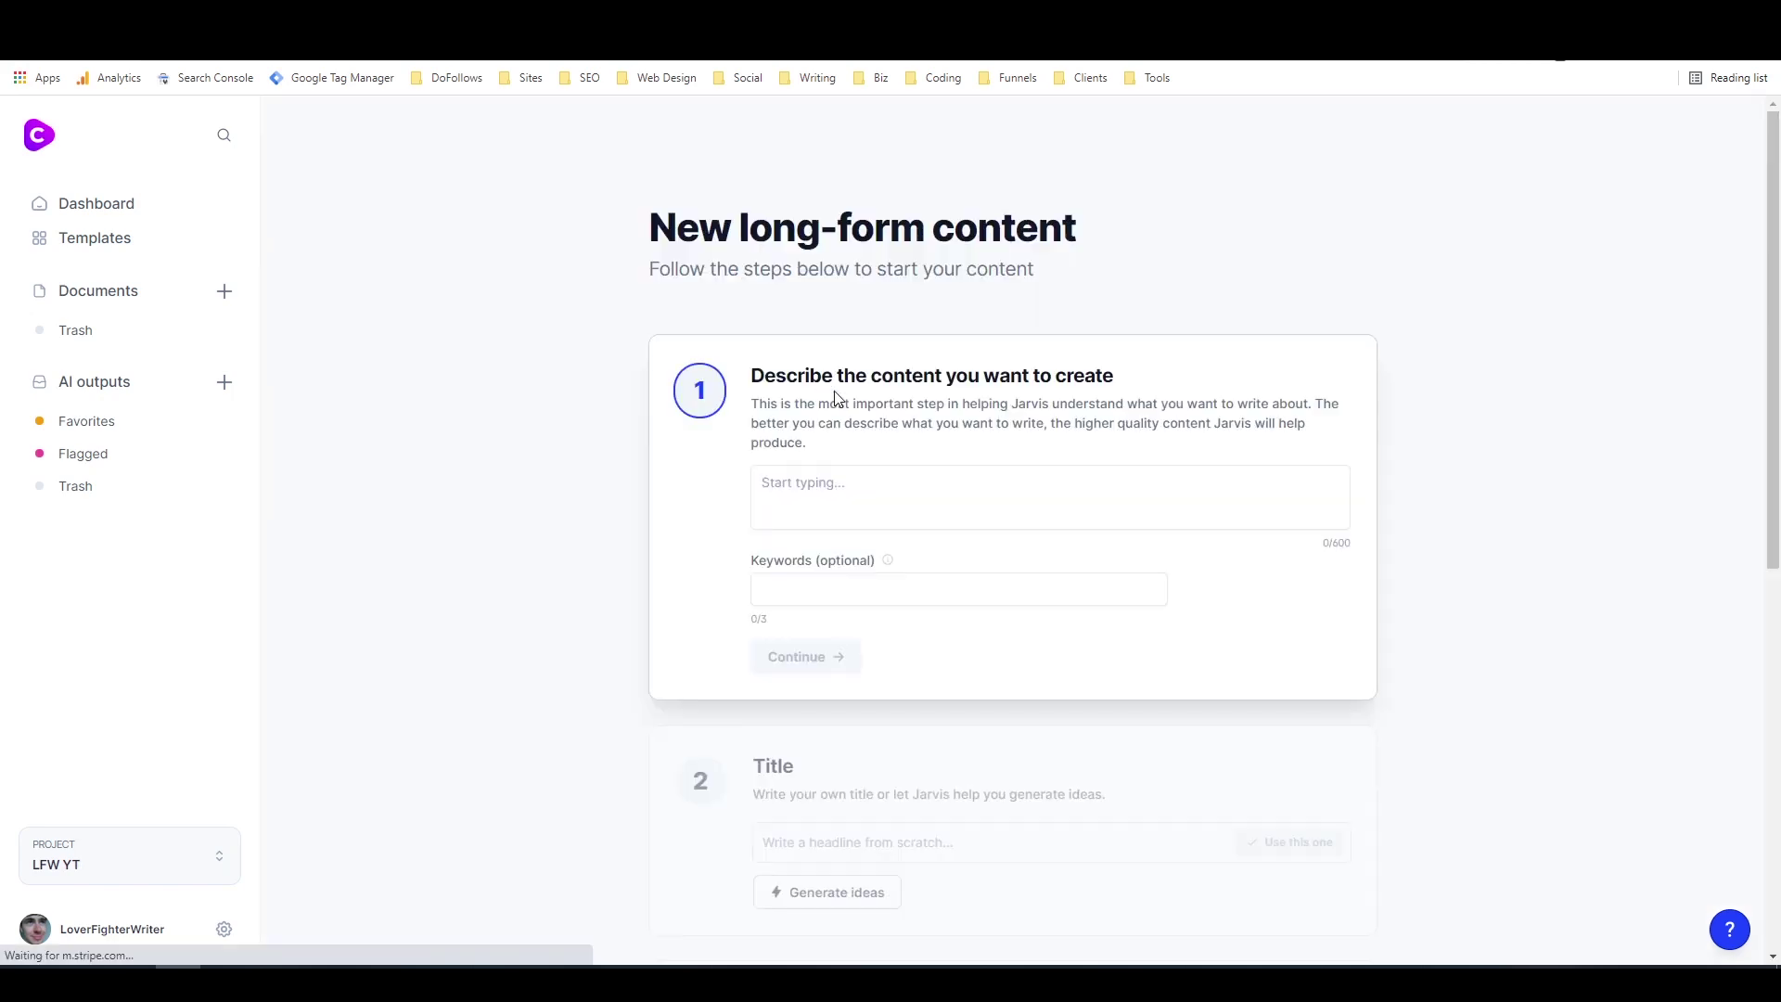
scroll(682, 225, "down", 1)
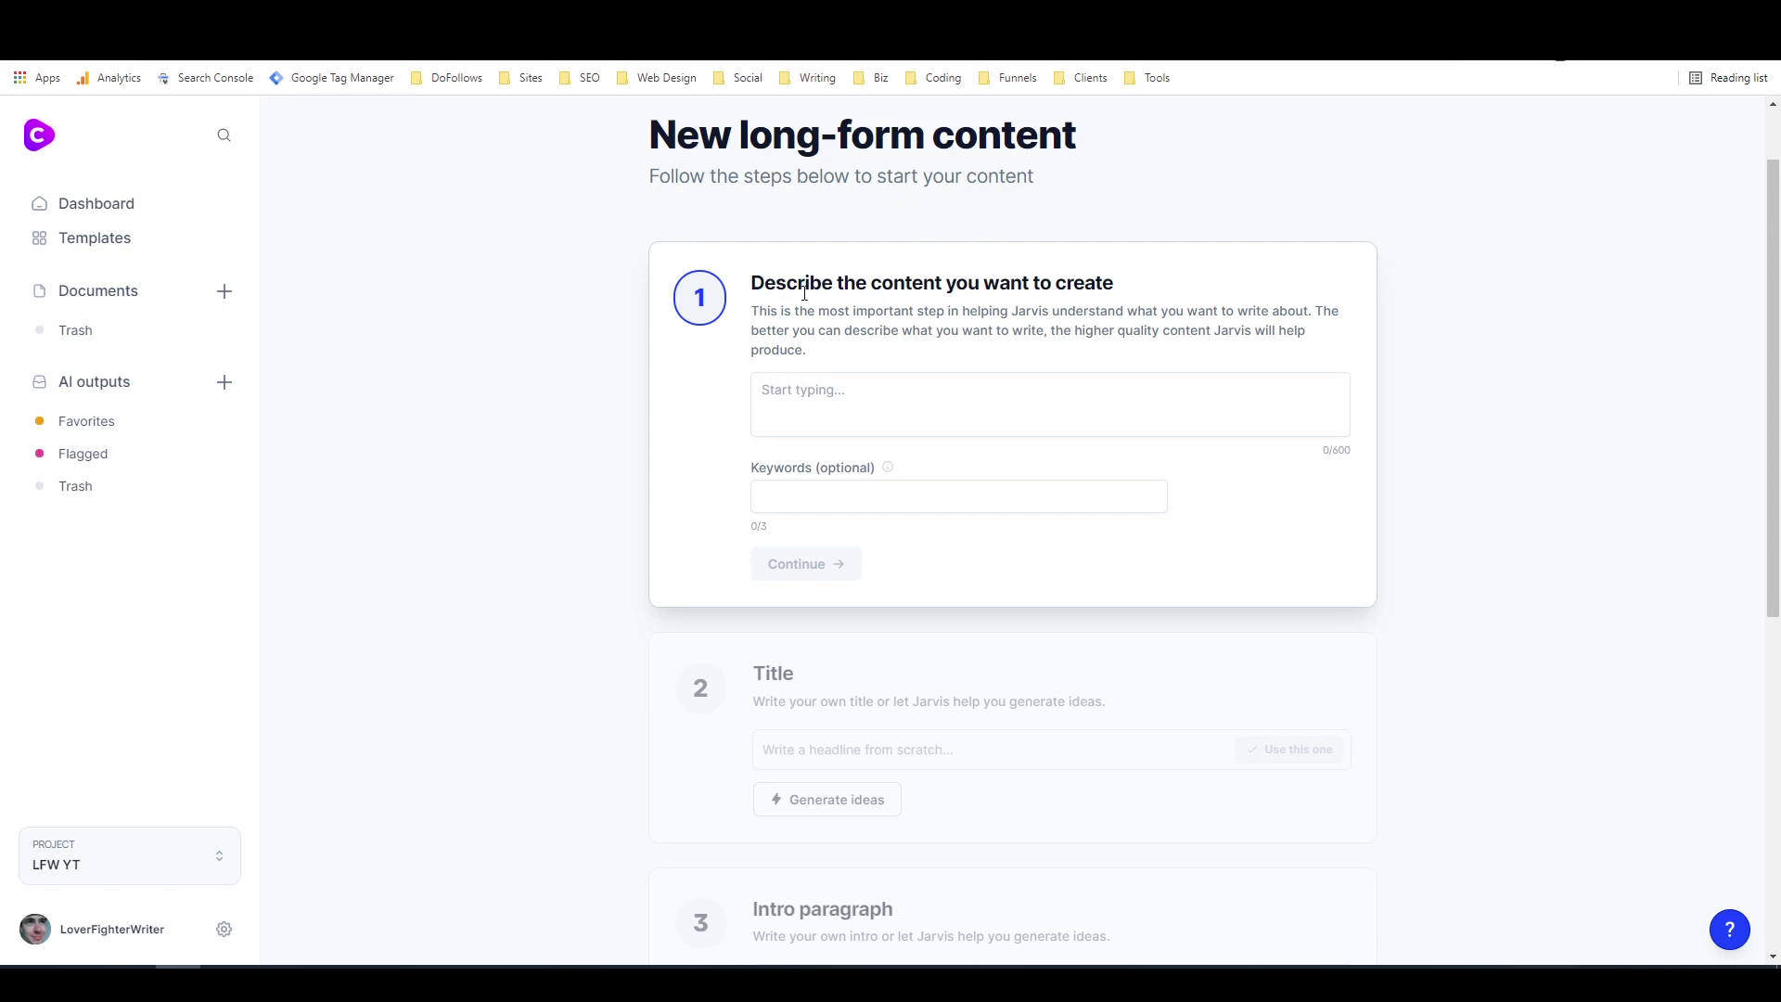
left_click(878, 382)
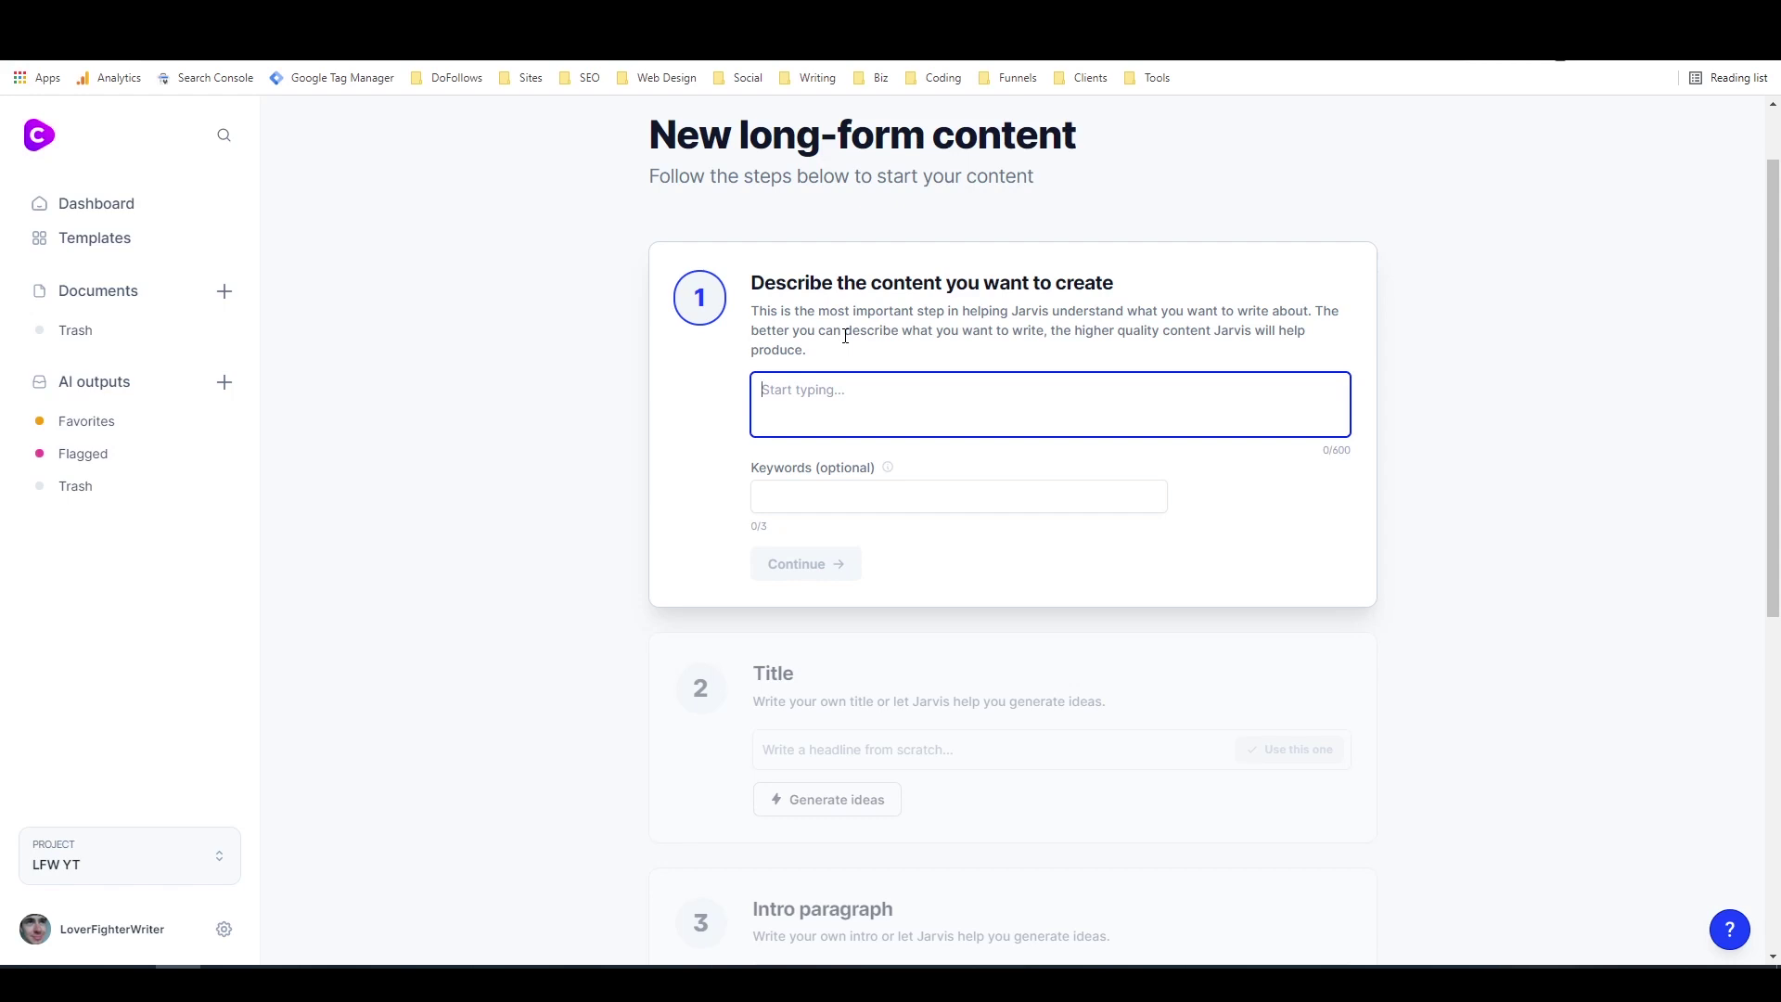
type("Wri")
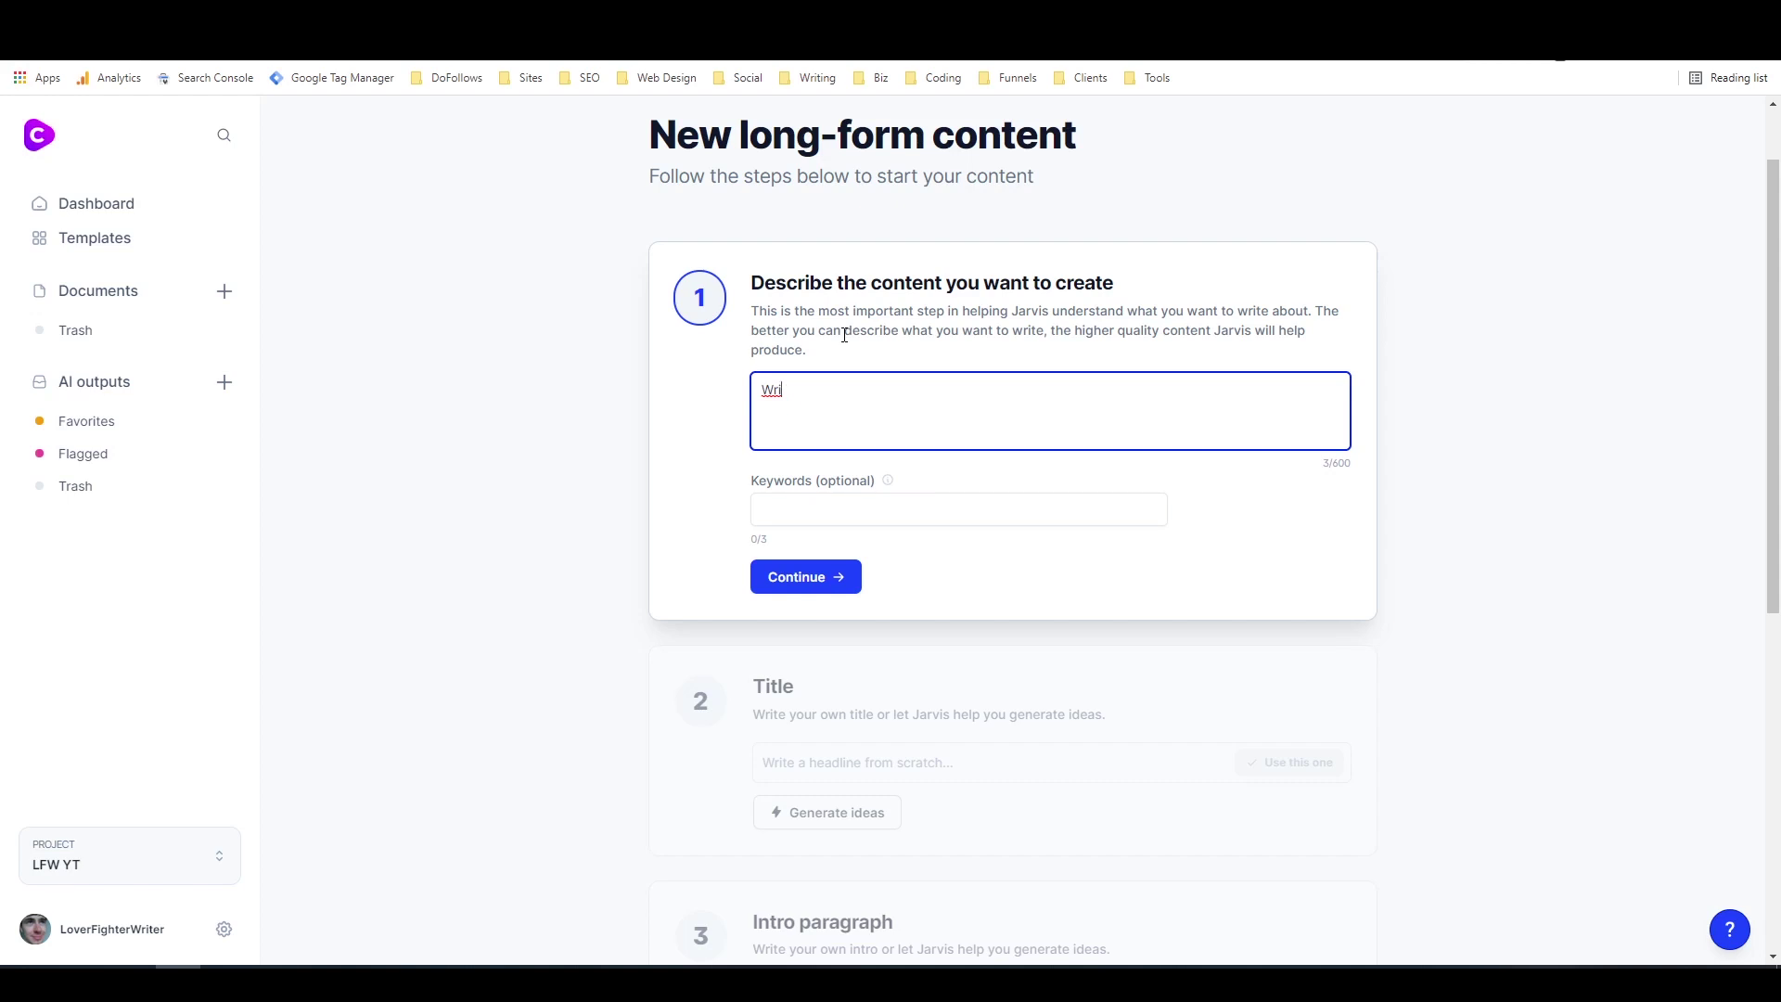
type("te a YouTube description about How to make money on Clickbank")
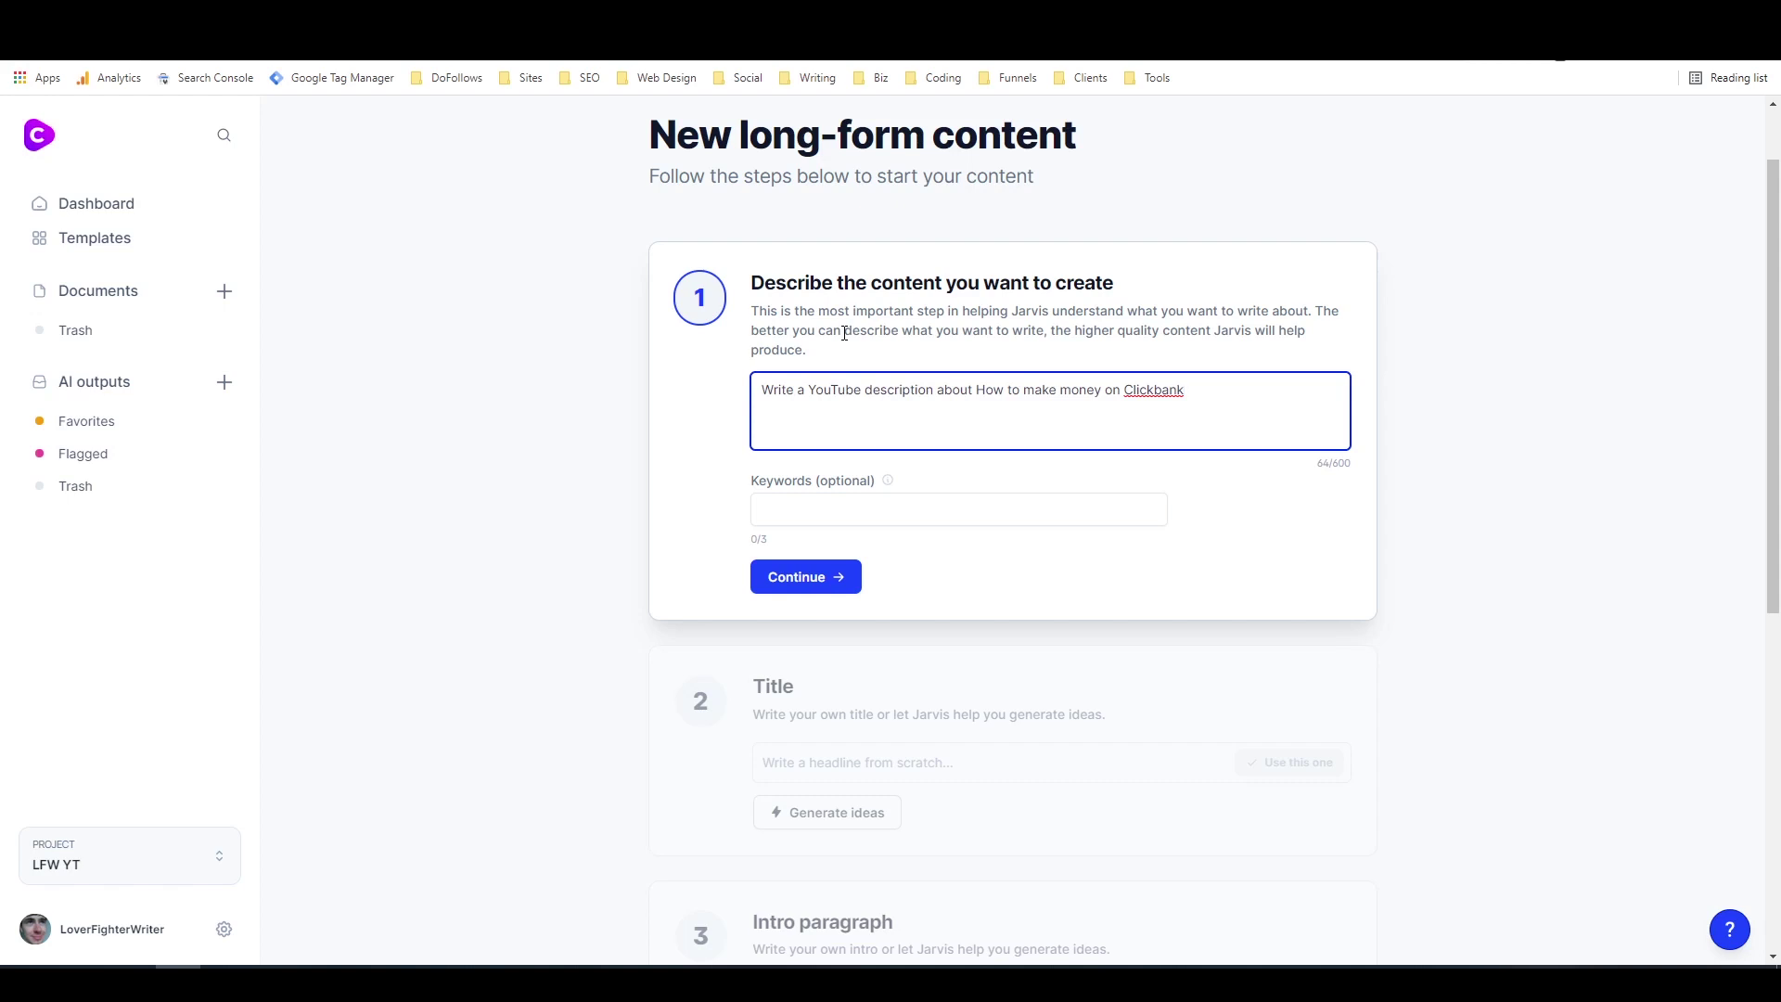
type(". Include tips and tricks, best practices,")
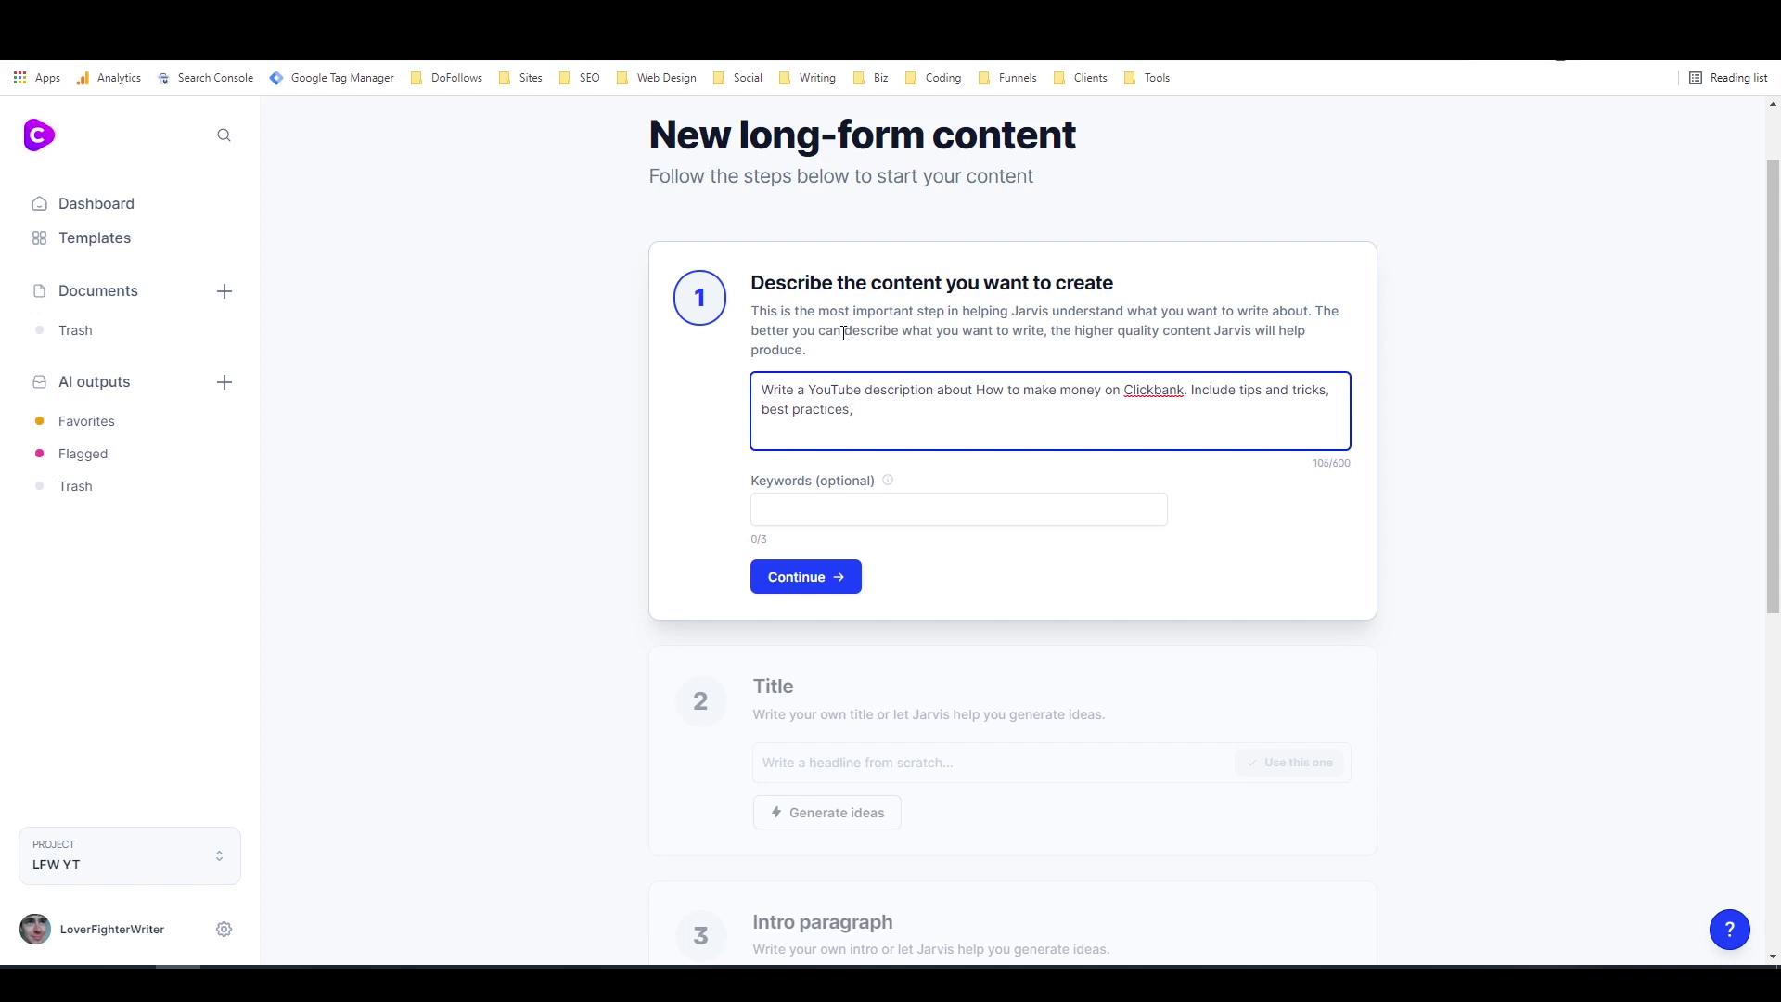
type(" what to avoid, best products to promote, and ho")
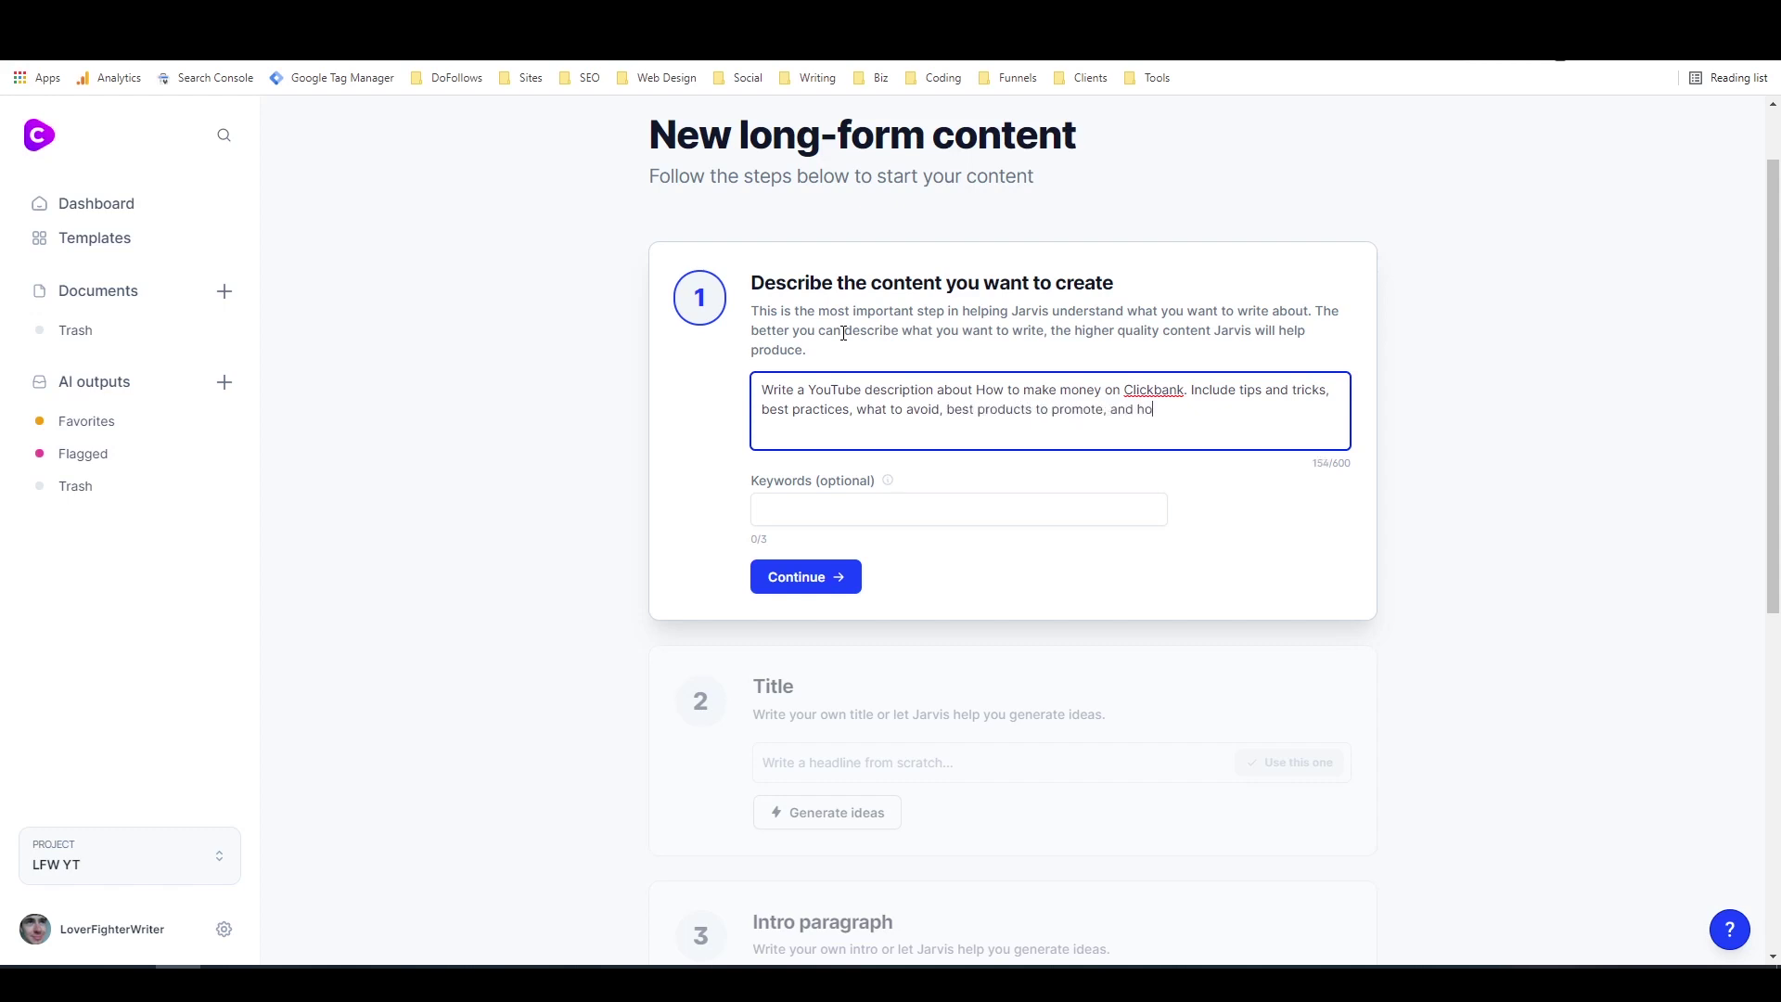
type("w to get started as a beginner. Use a ")
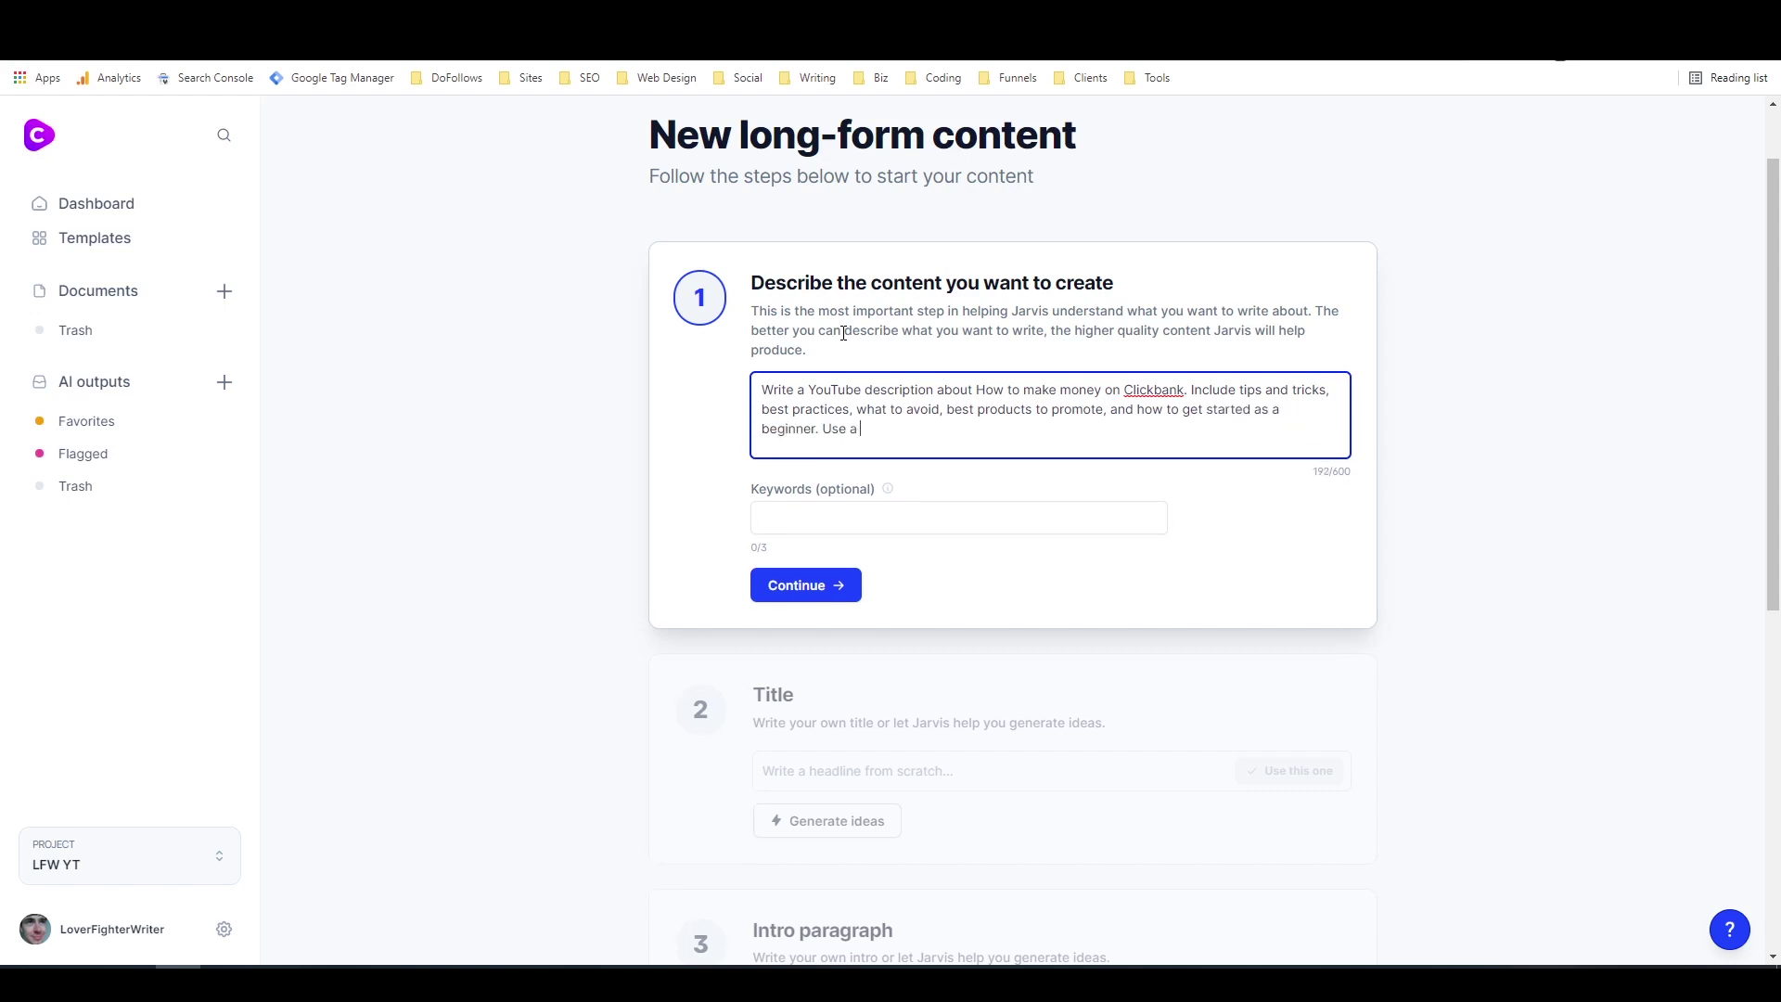
type("friendly and encouraging tone of voice.")
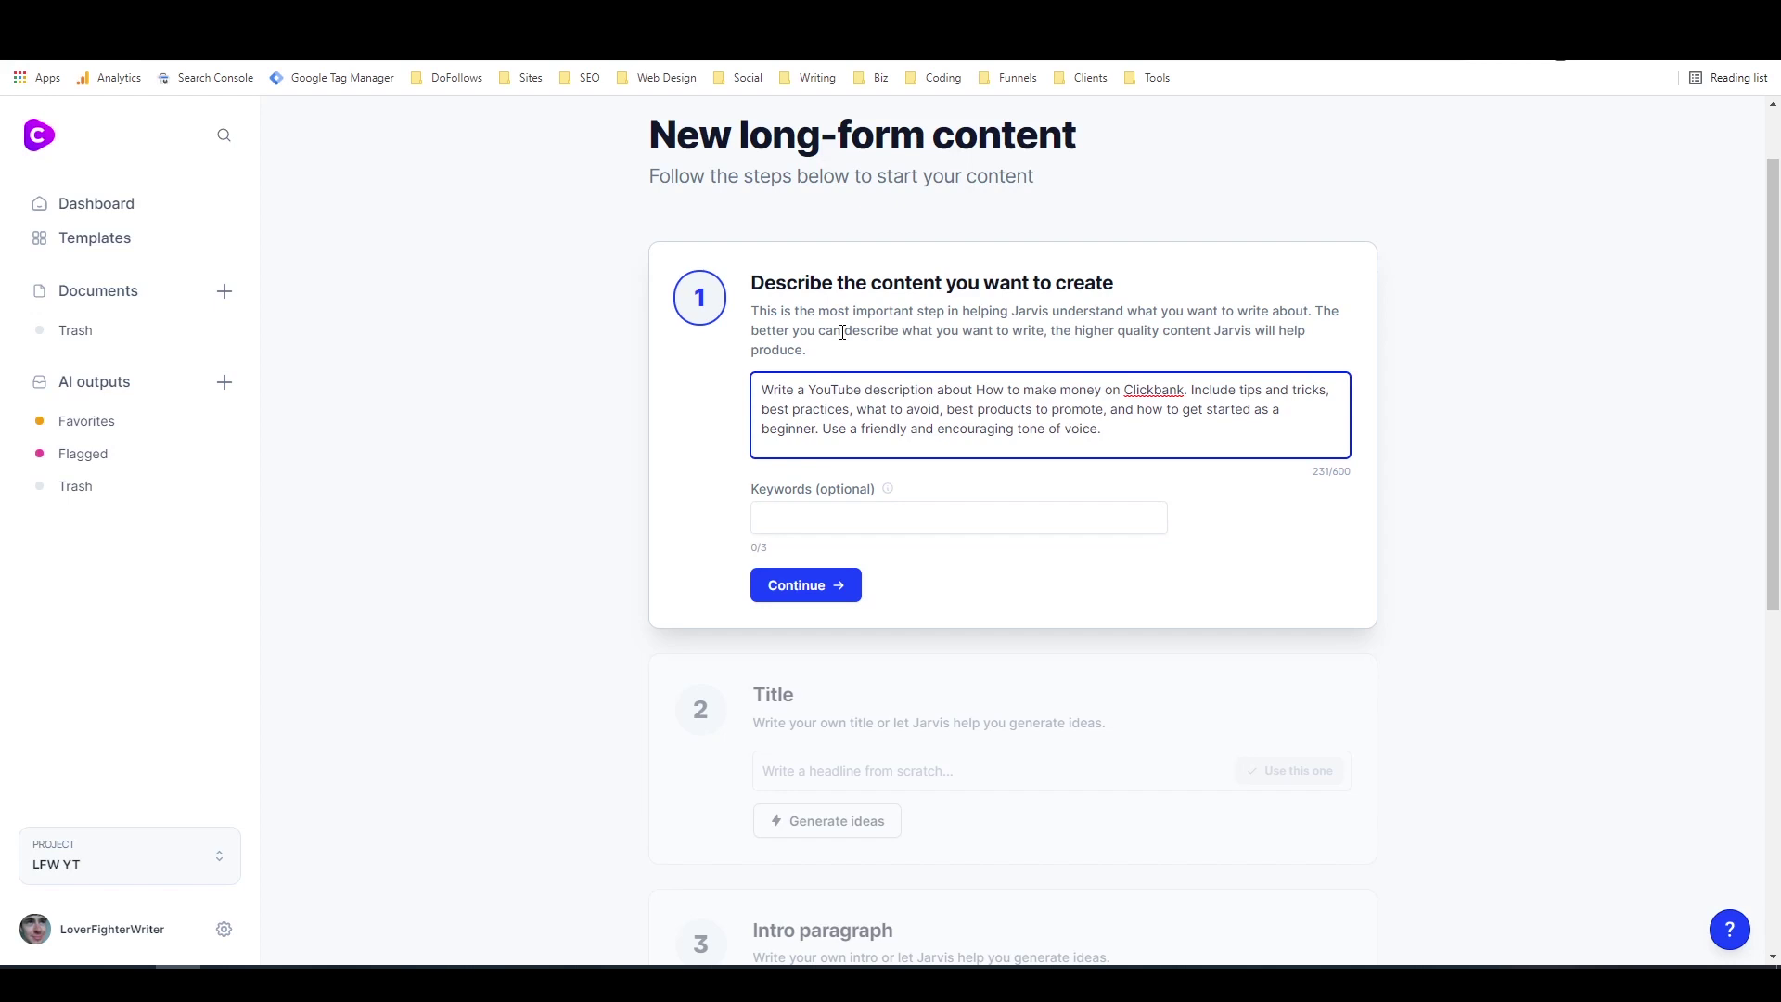
left_click(859, 513)
Step: Add keywords 'How to make money on Clickbank', 'make money clickbank' and 'affiliate marketing'
type("How to make money on Clickbank")
key("Return")
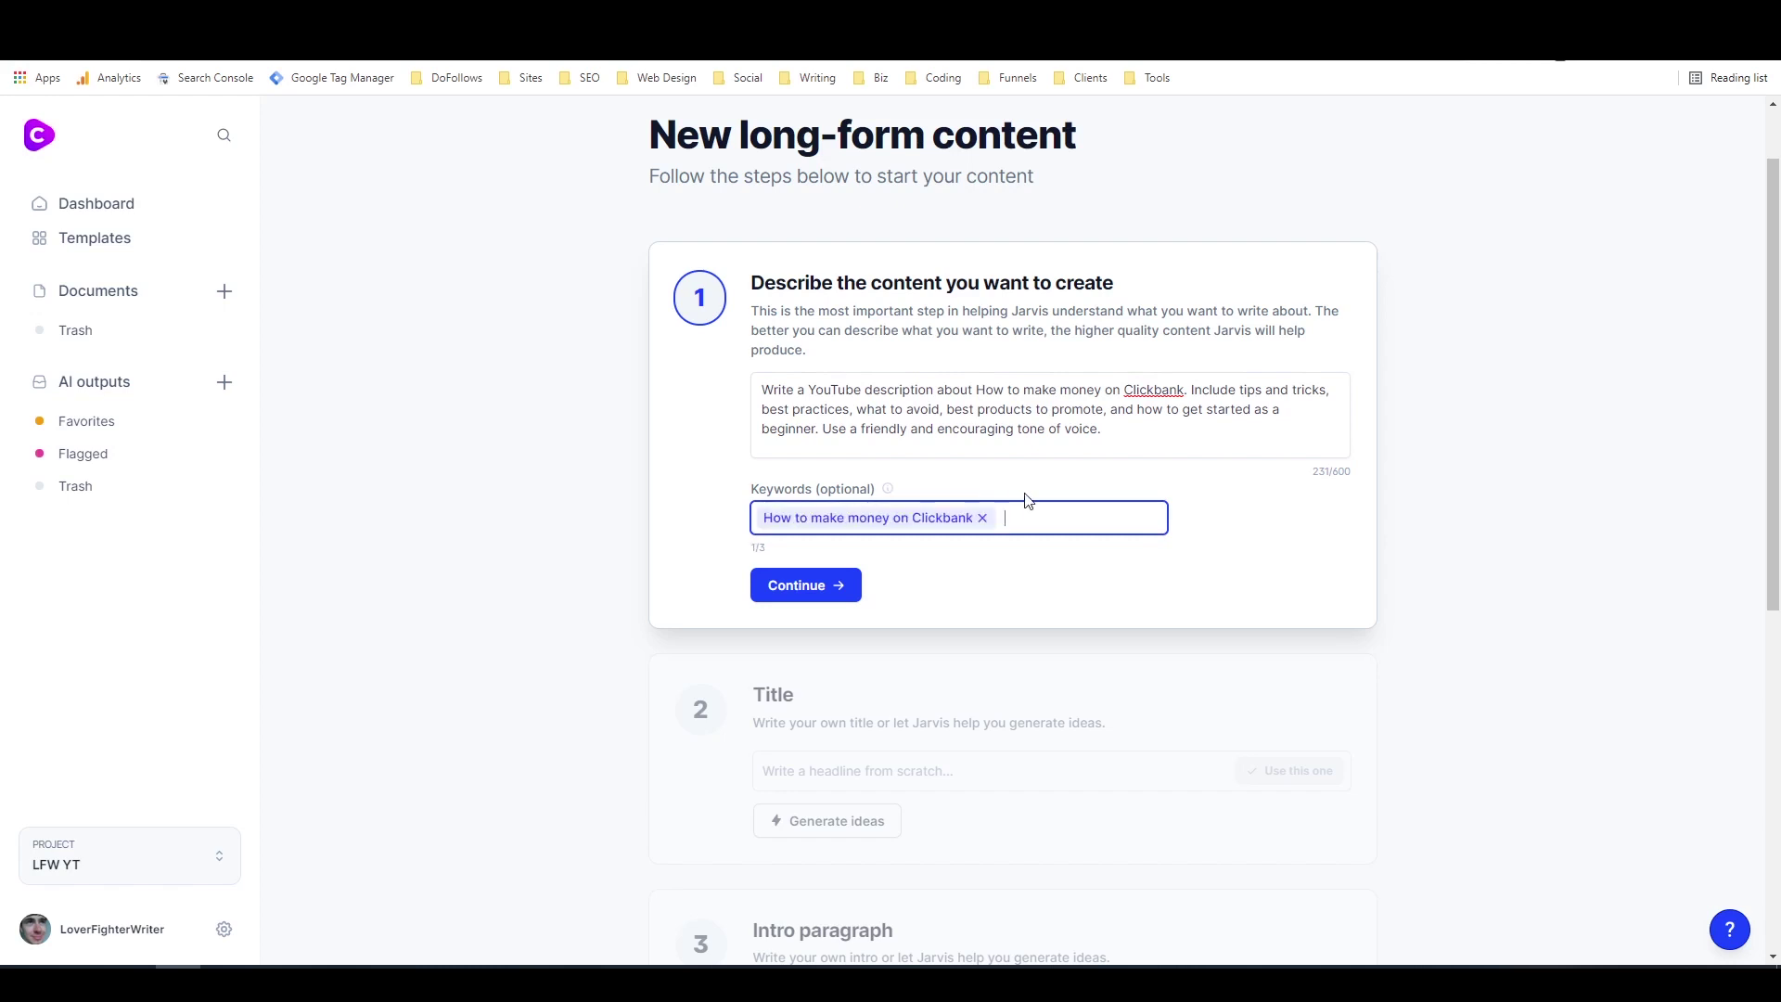
type("make money clickbank")
key("Return")
type("a")
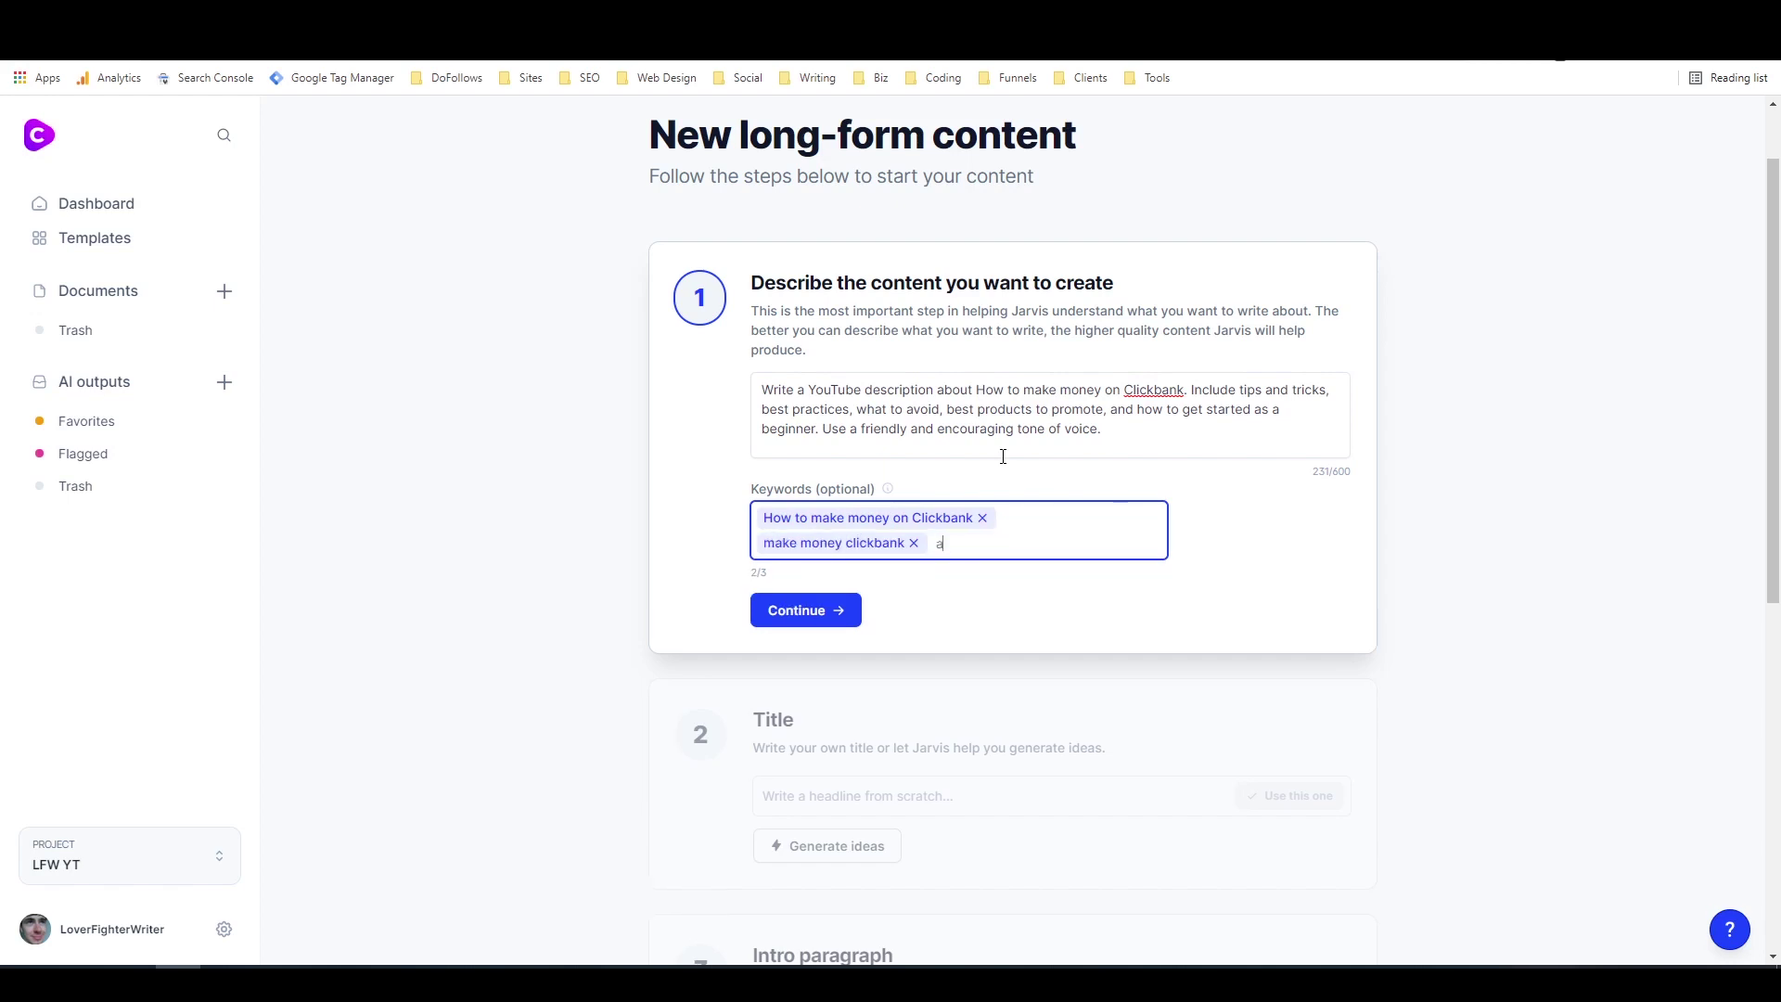
type("ffiliate marketing")
key("Return")
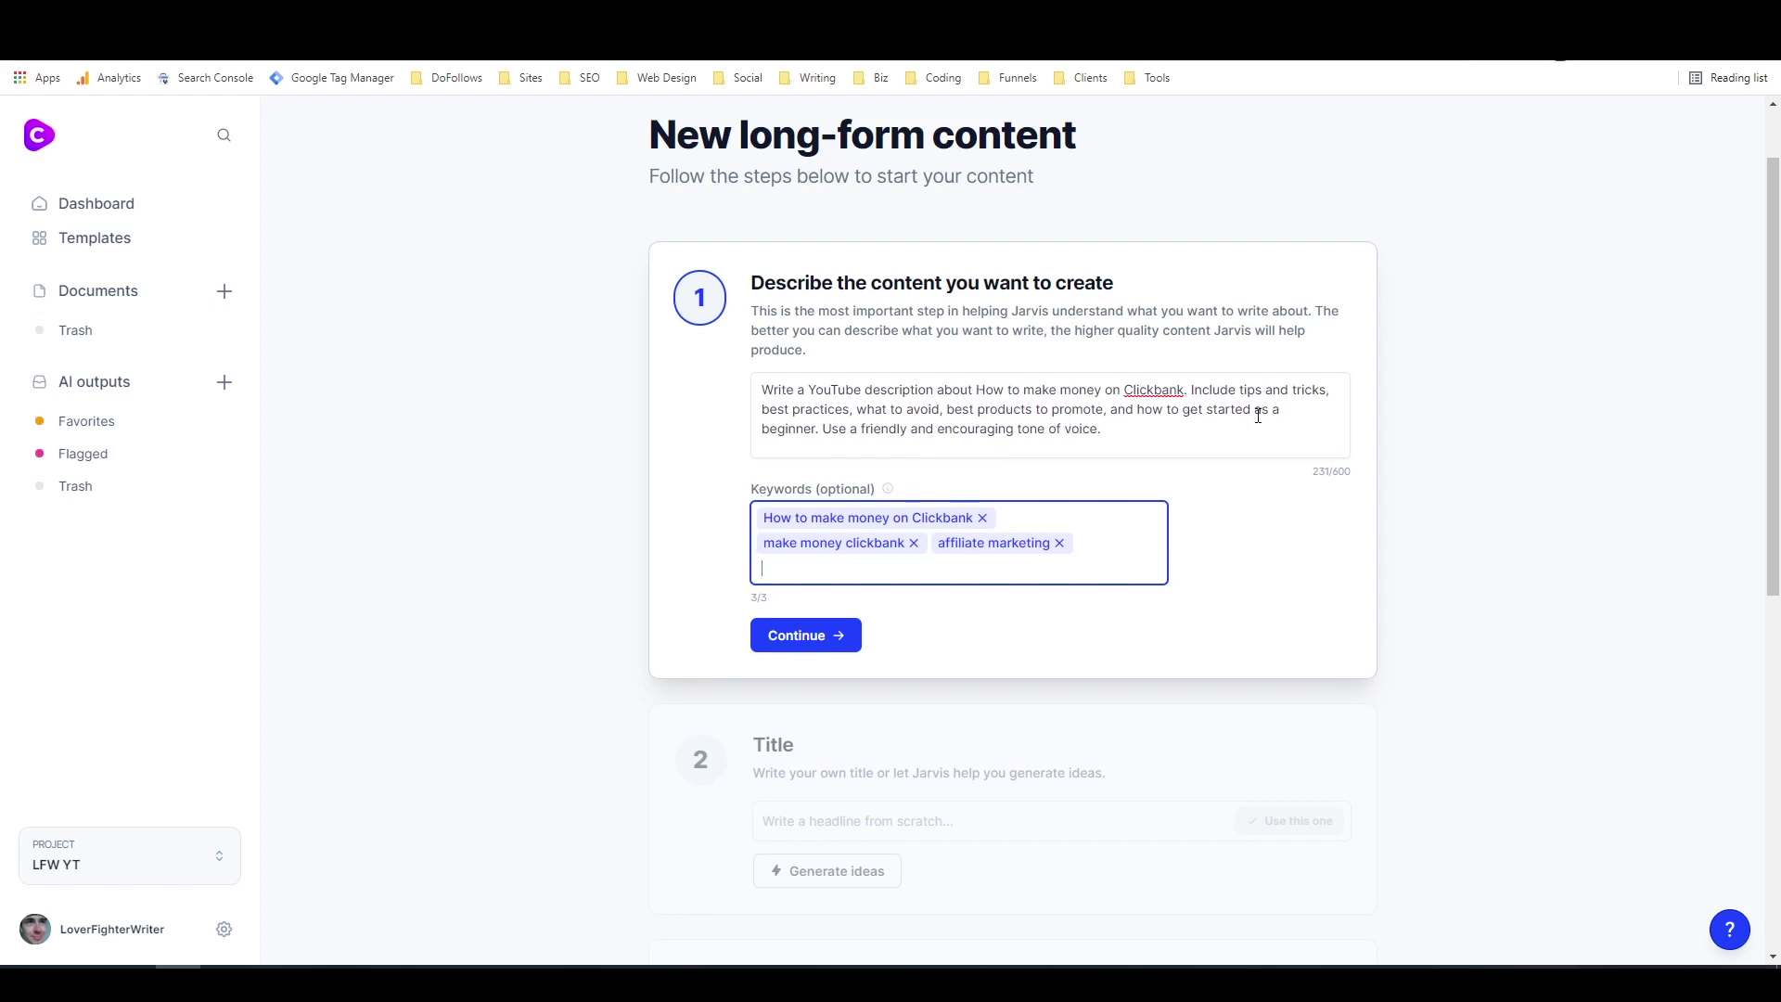
Step: Append 'Briefly discuss affiliate marketing strategies and which work best with clickbank' to the brief
left_click(1154, 432)
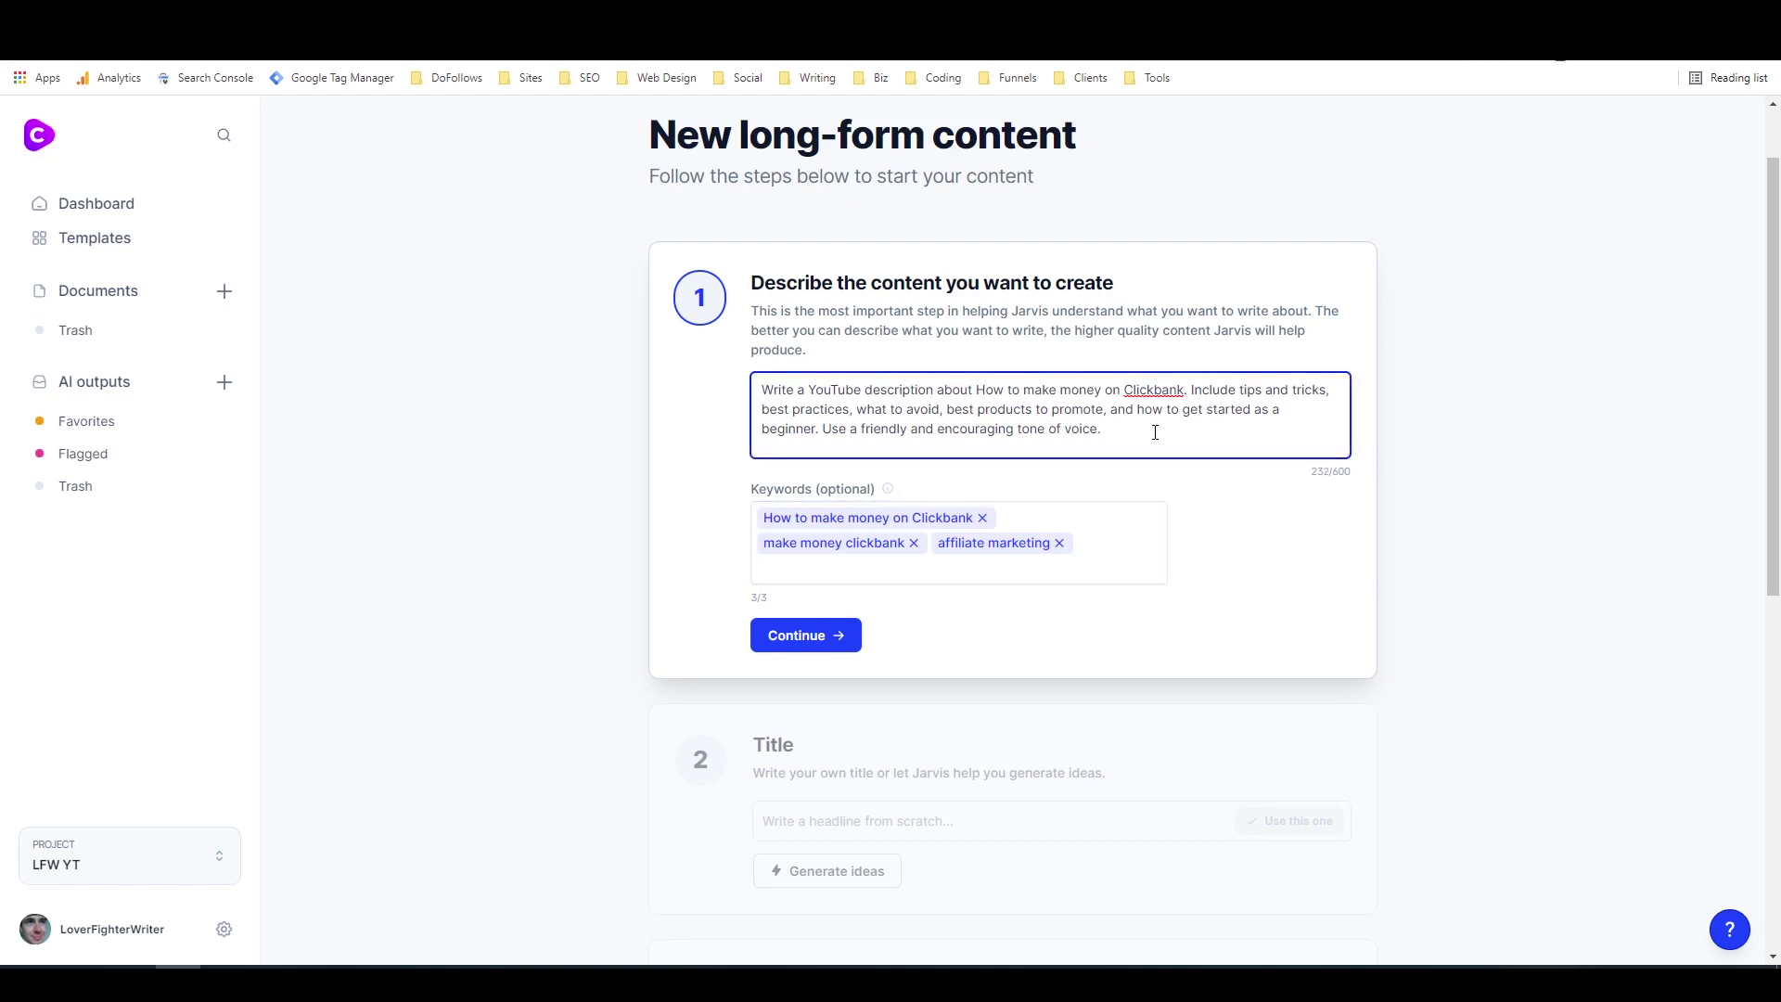
type("Briefly discuss affiliate marketing stra")
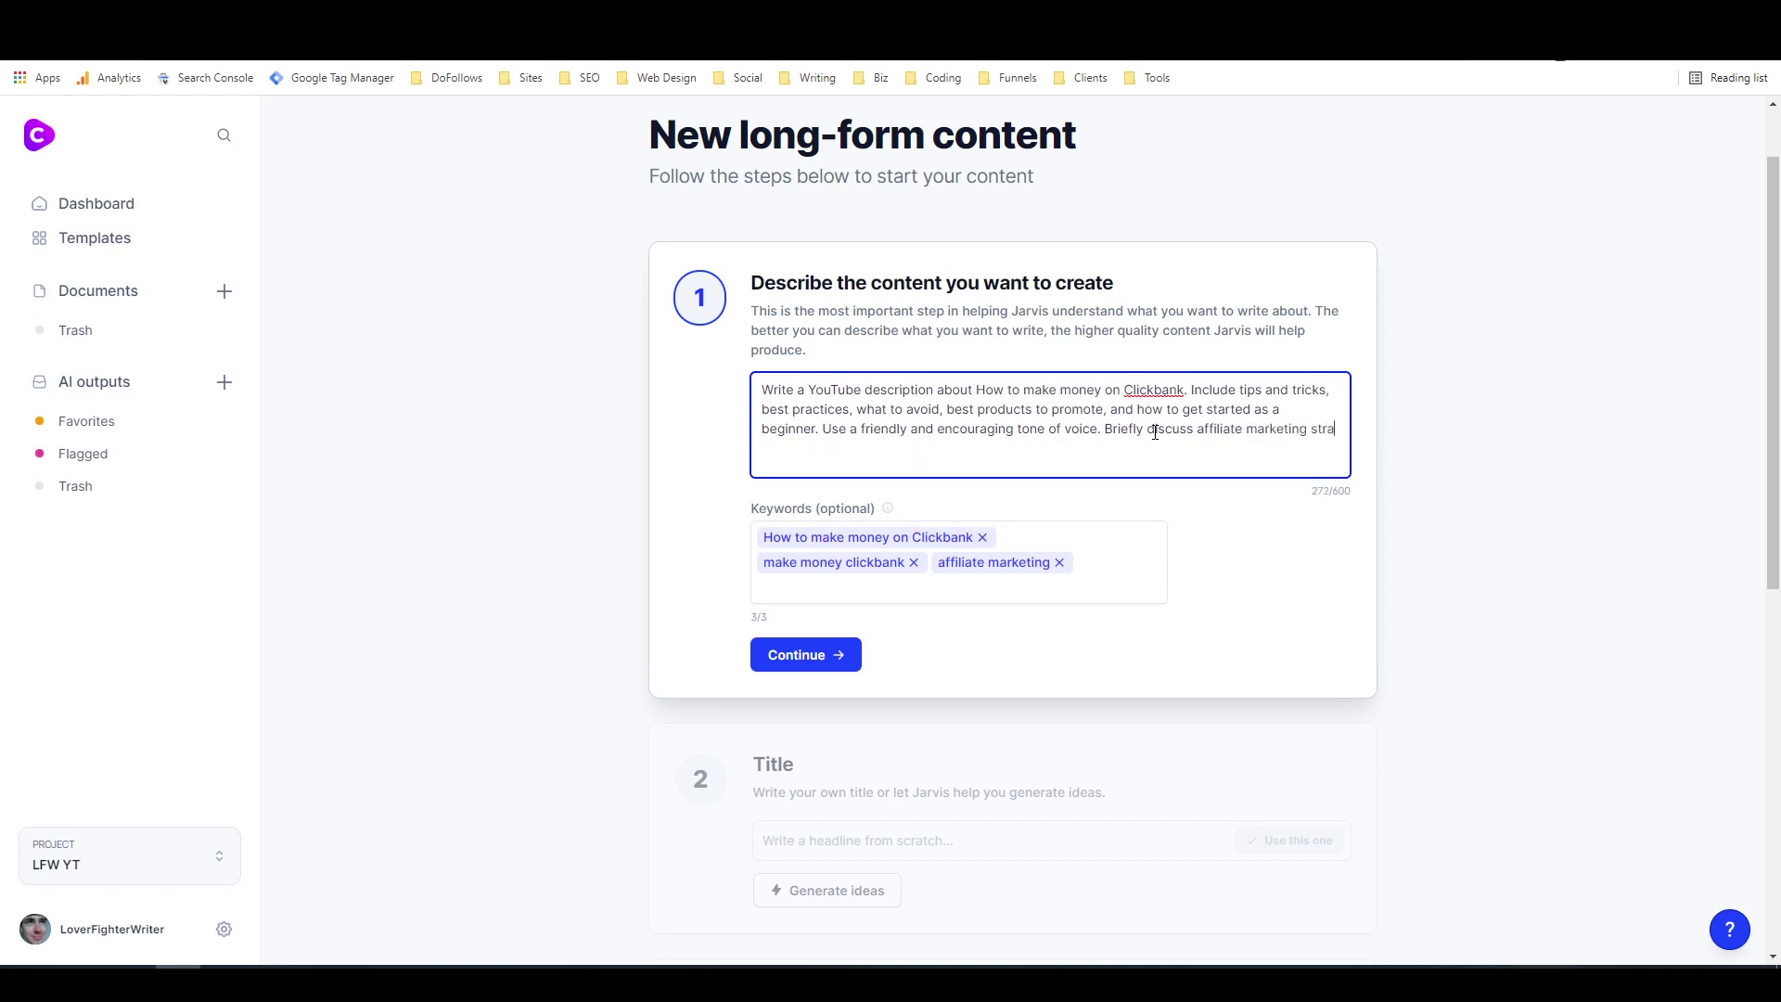
type("tegies and which work best with clickbank.")
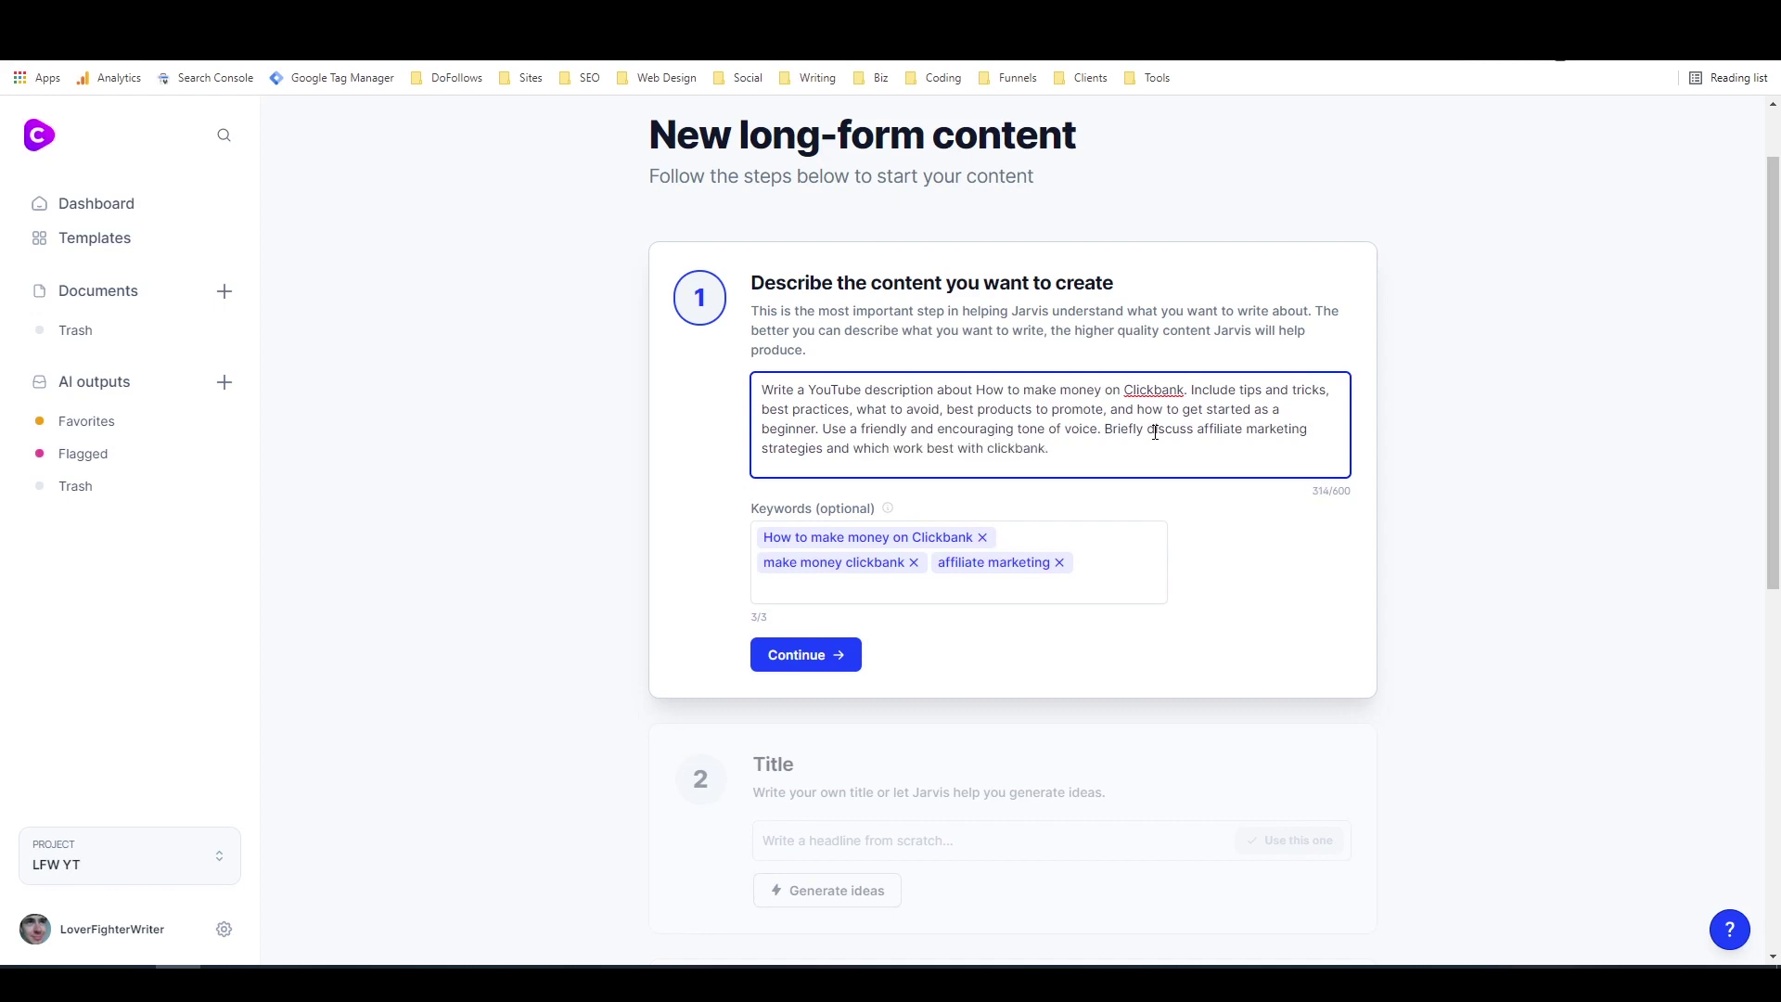
Step: Generate title ideas from the pasted draft and pick 'How to Make Money on Clickbank: Tips, Tricks, Best Practices'
left_click(777, 663)
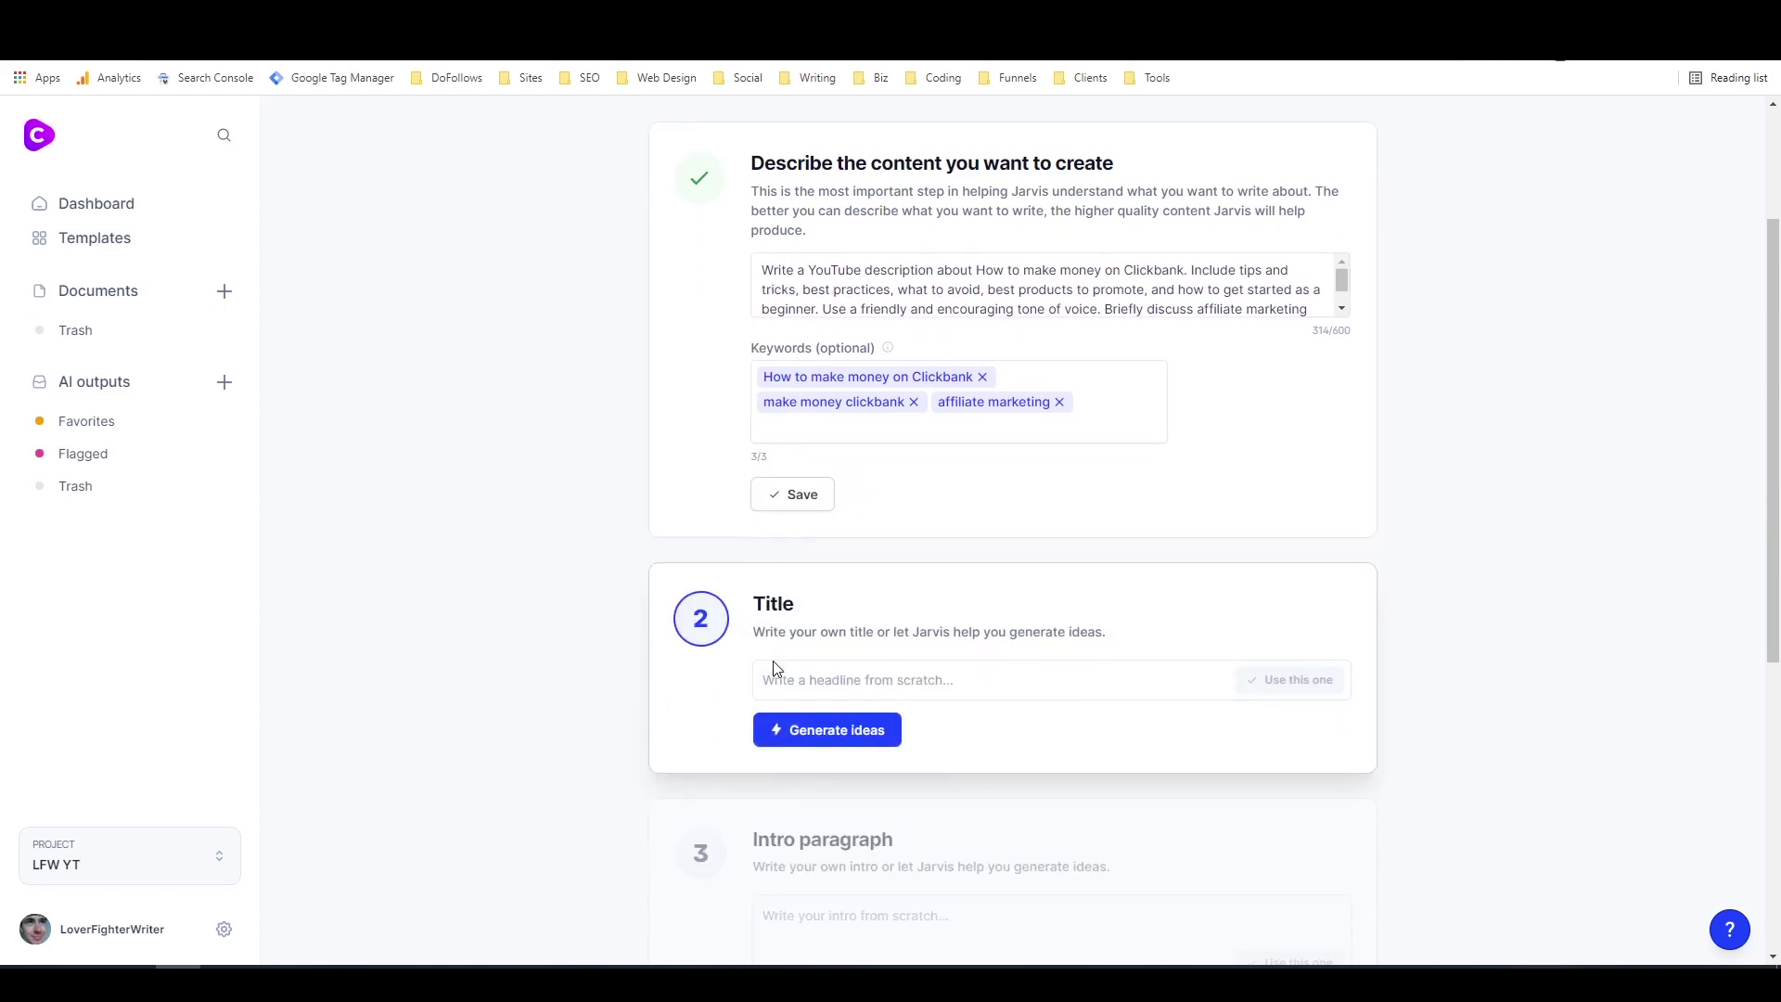
scroll(763, 632, "down", 2)
scroll(863, 482, "down", 2)
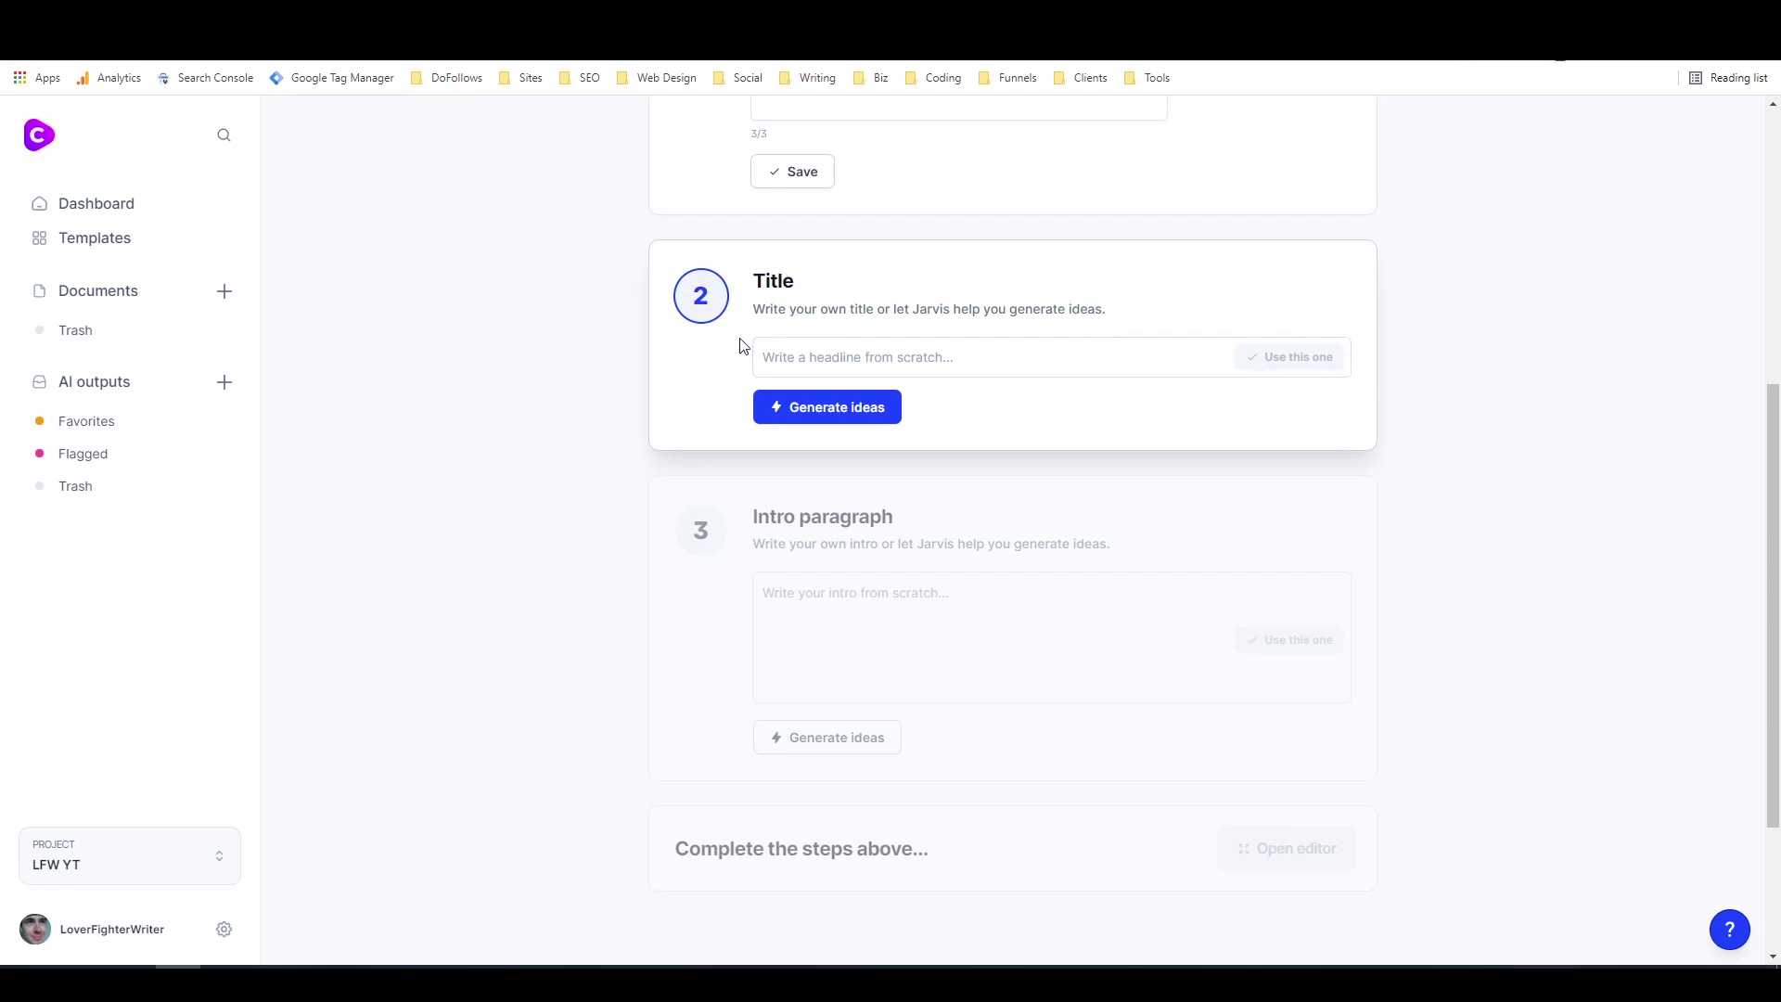
left_click(877, 351)
type("How to make money on Clickbank")
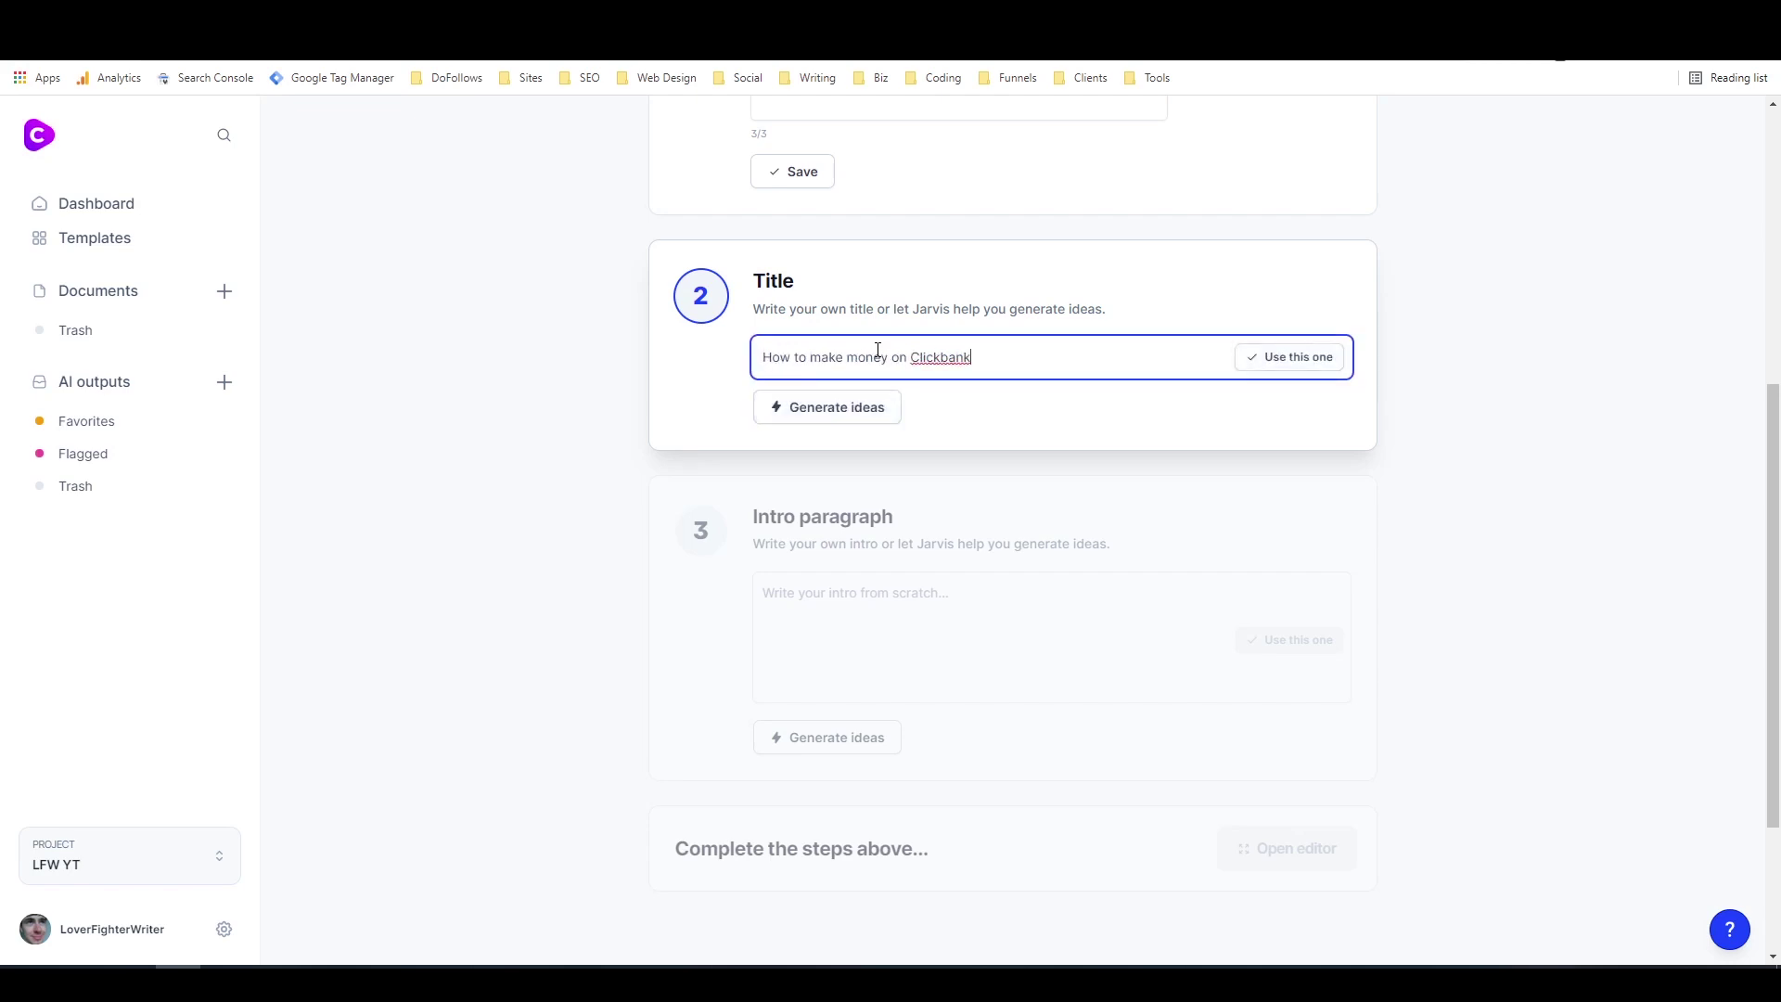
left_click(835, 409)
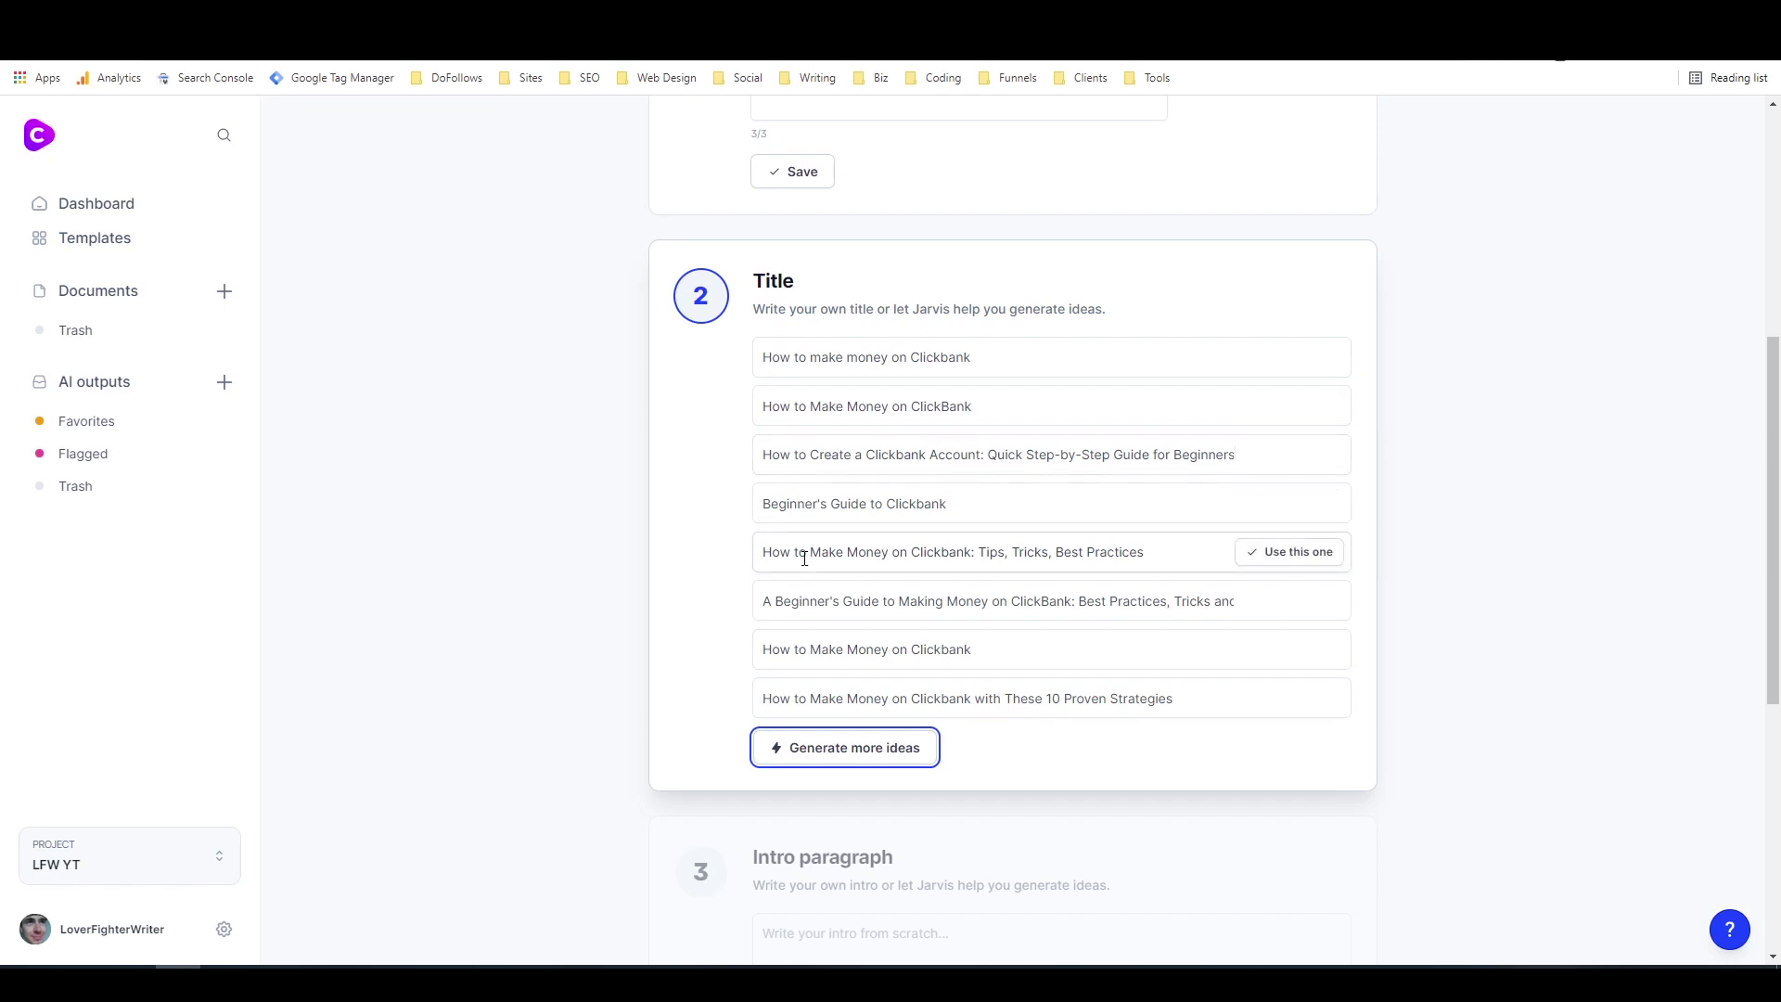
left_click(1273, 556)
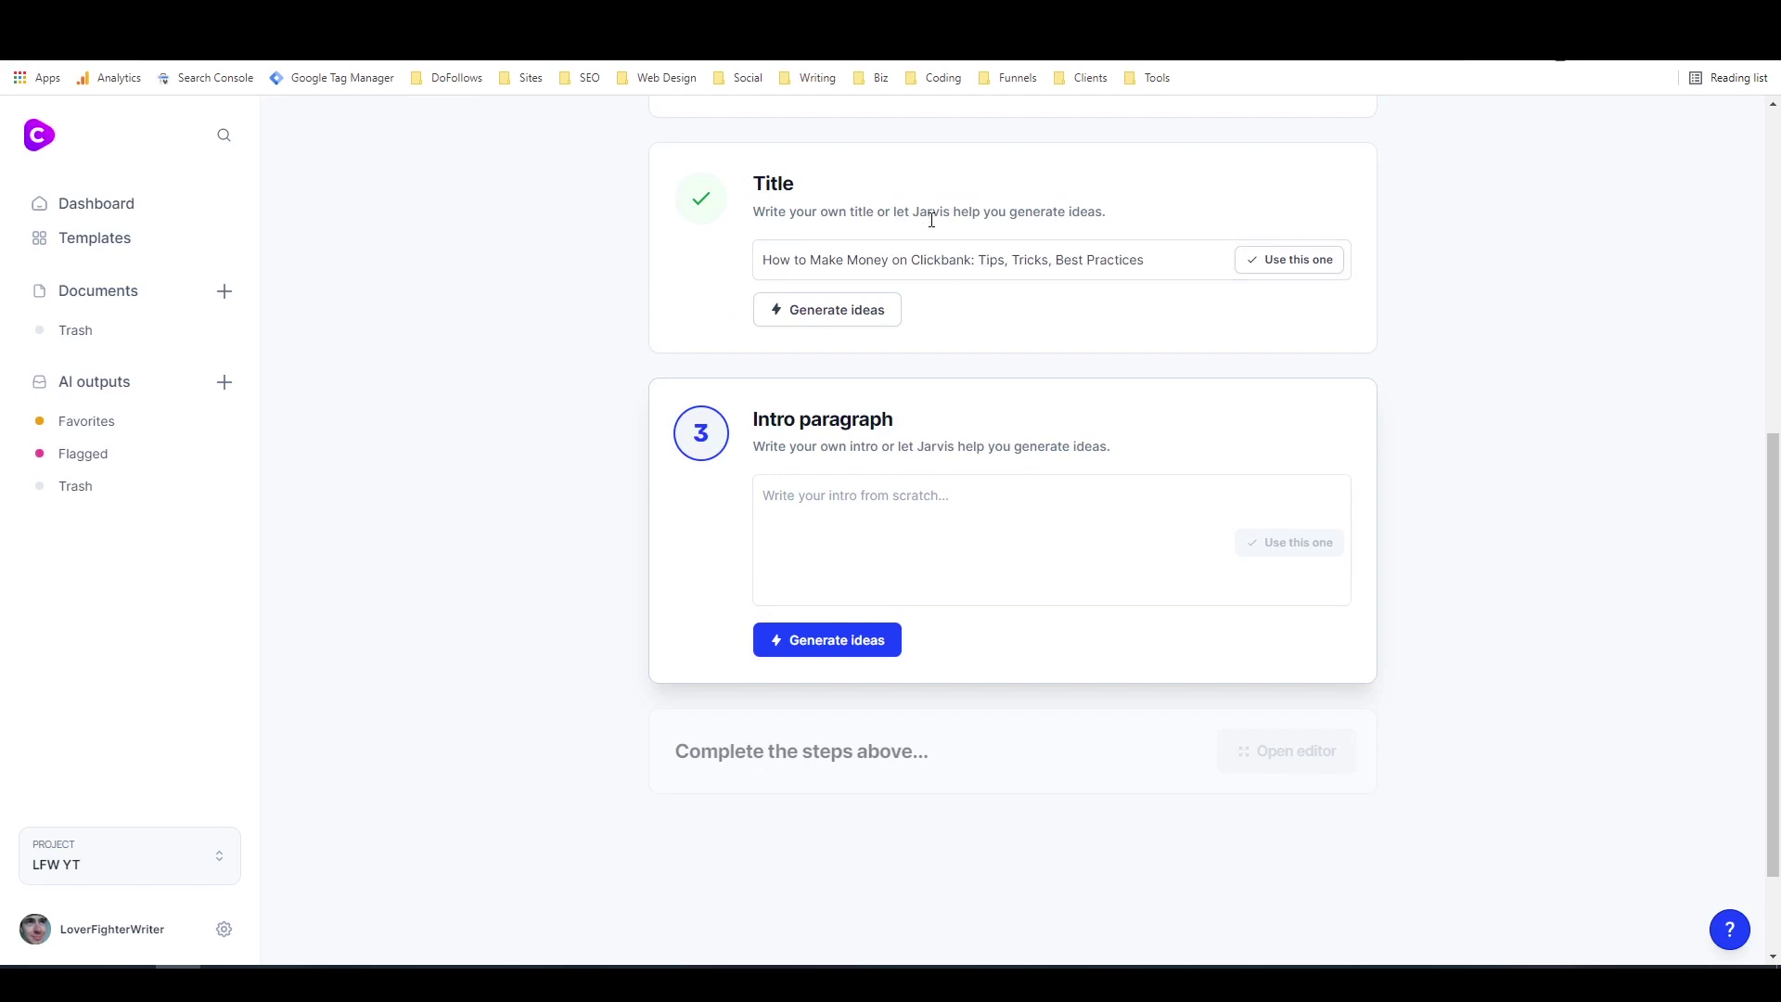
left_click(839, 513)
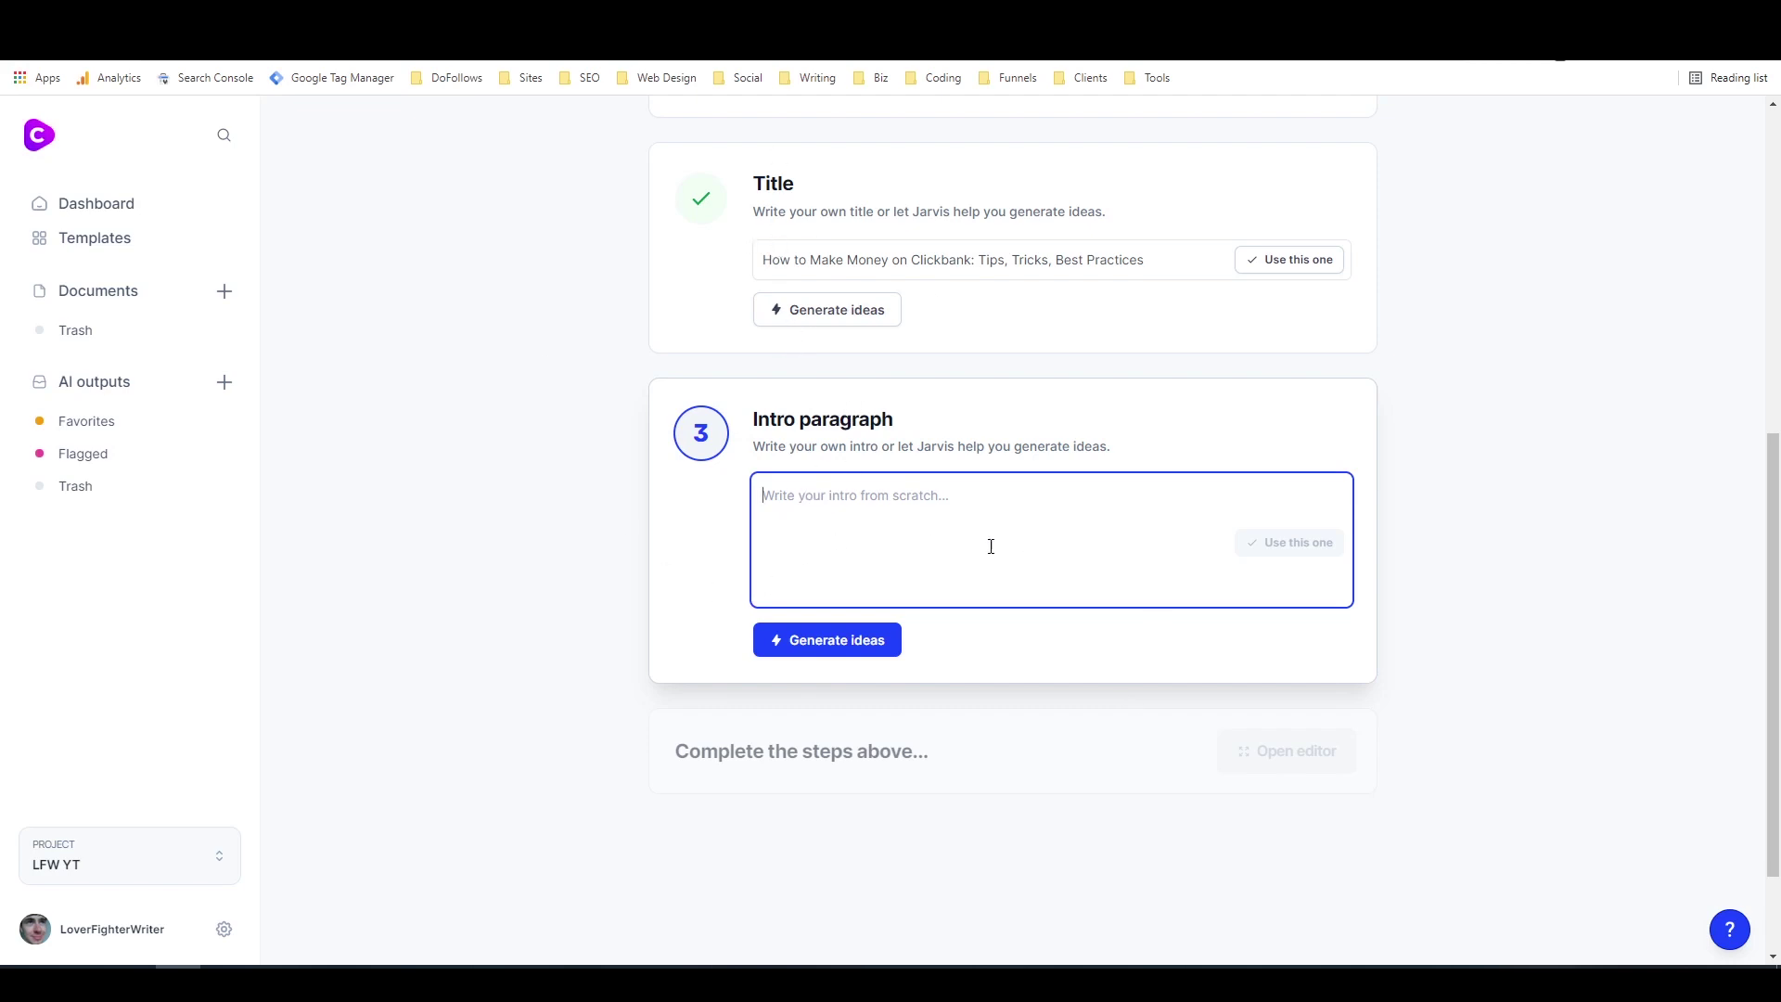
Step: Generate intro ideas, use the third one, 'Have you ever wanted to make money online?', and open the editor
left_click(861, 640)
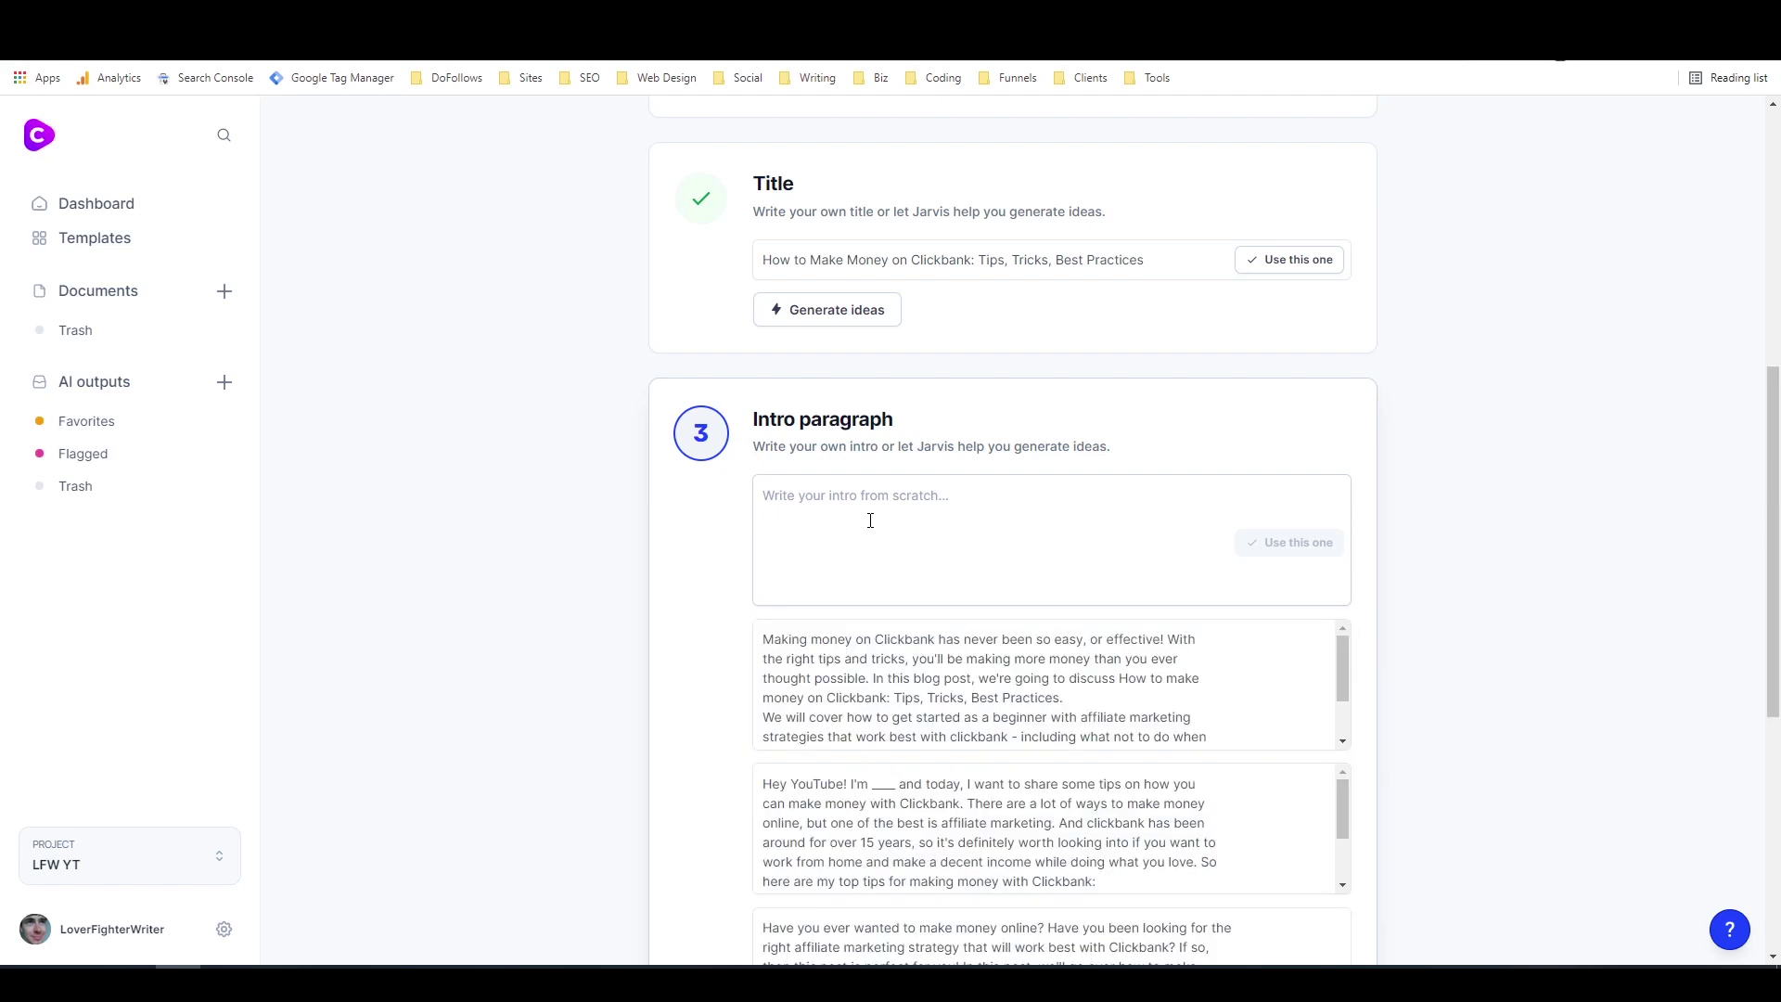
scroll(891, 518, "down", 2)
scroll(897, 513, "down", 2)
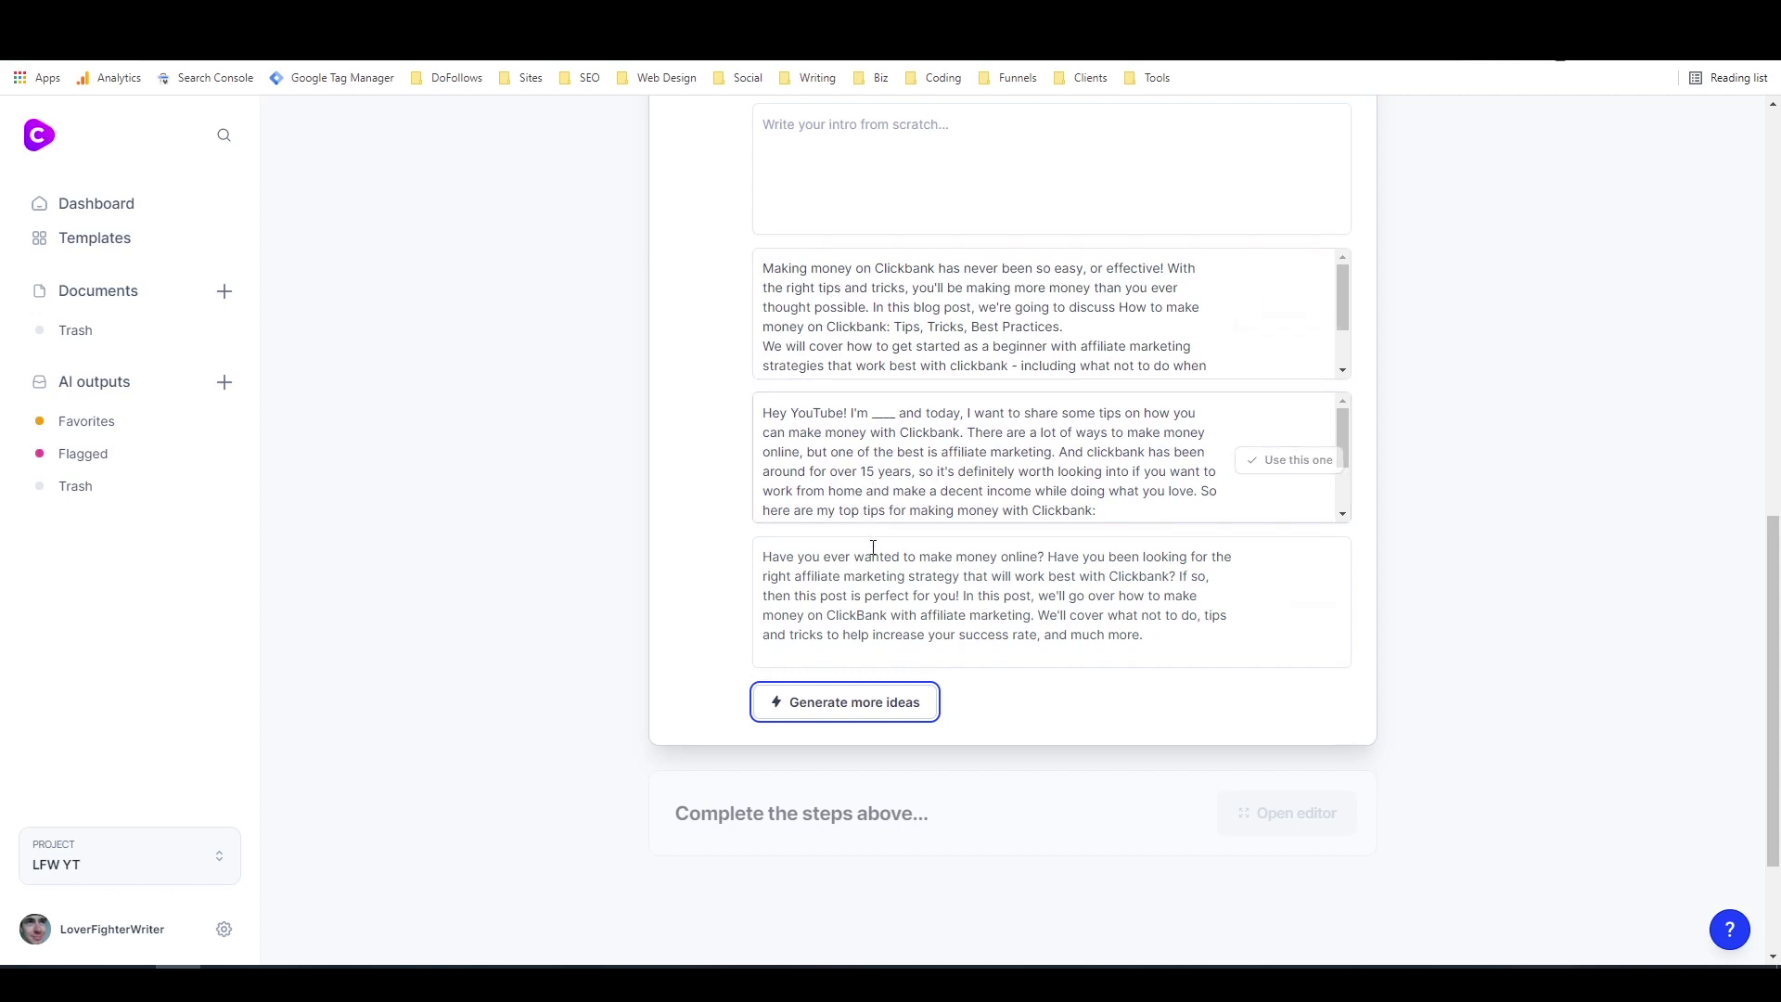
left_click(1317, 604)
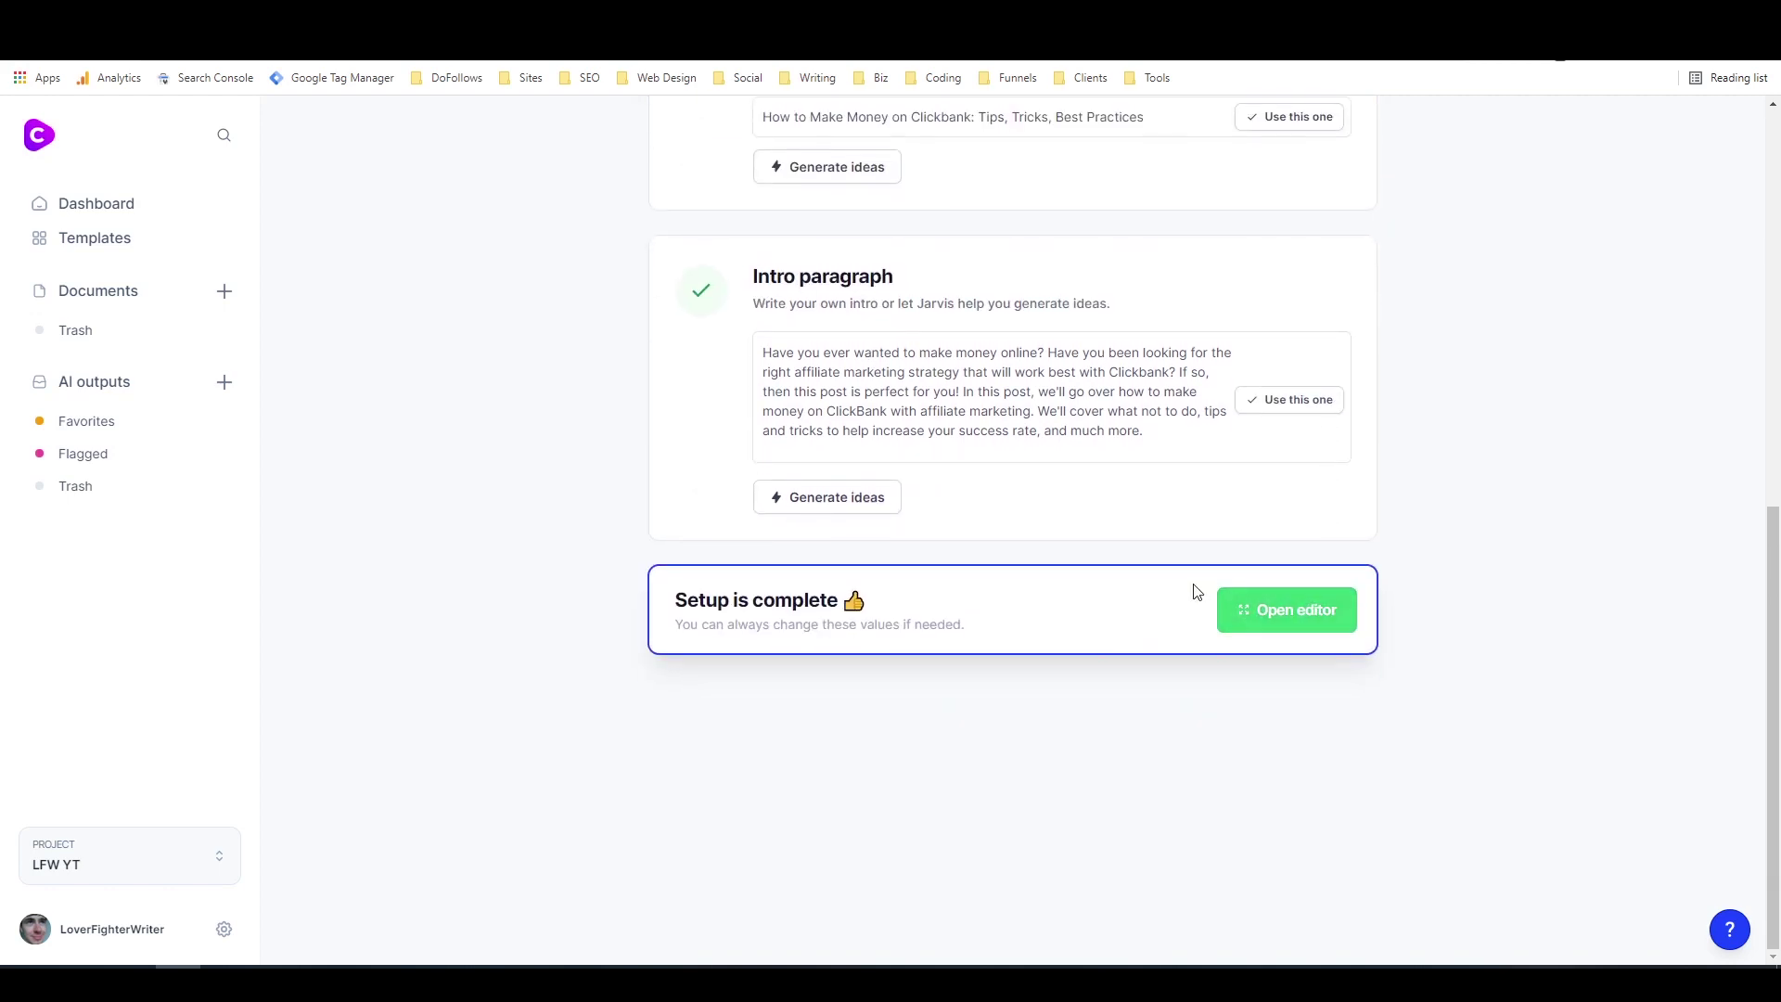
left_click(1299, 616)
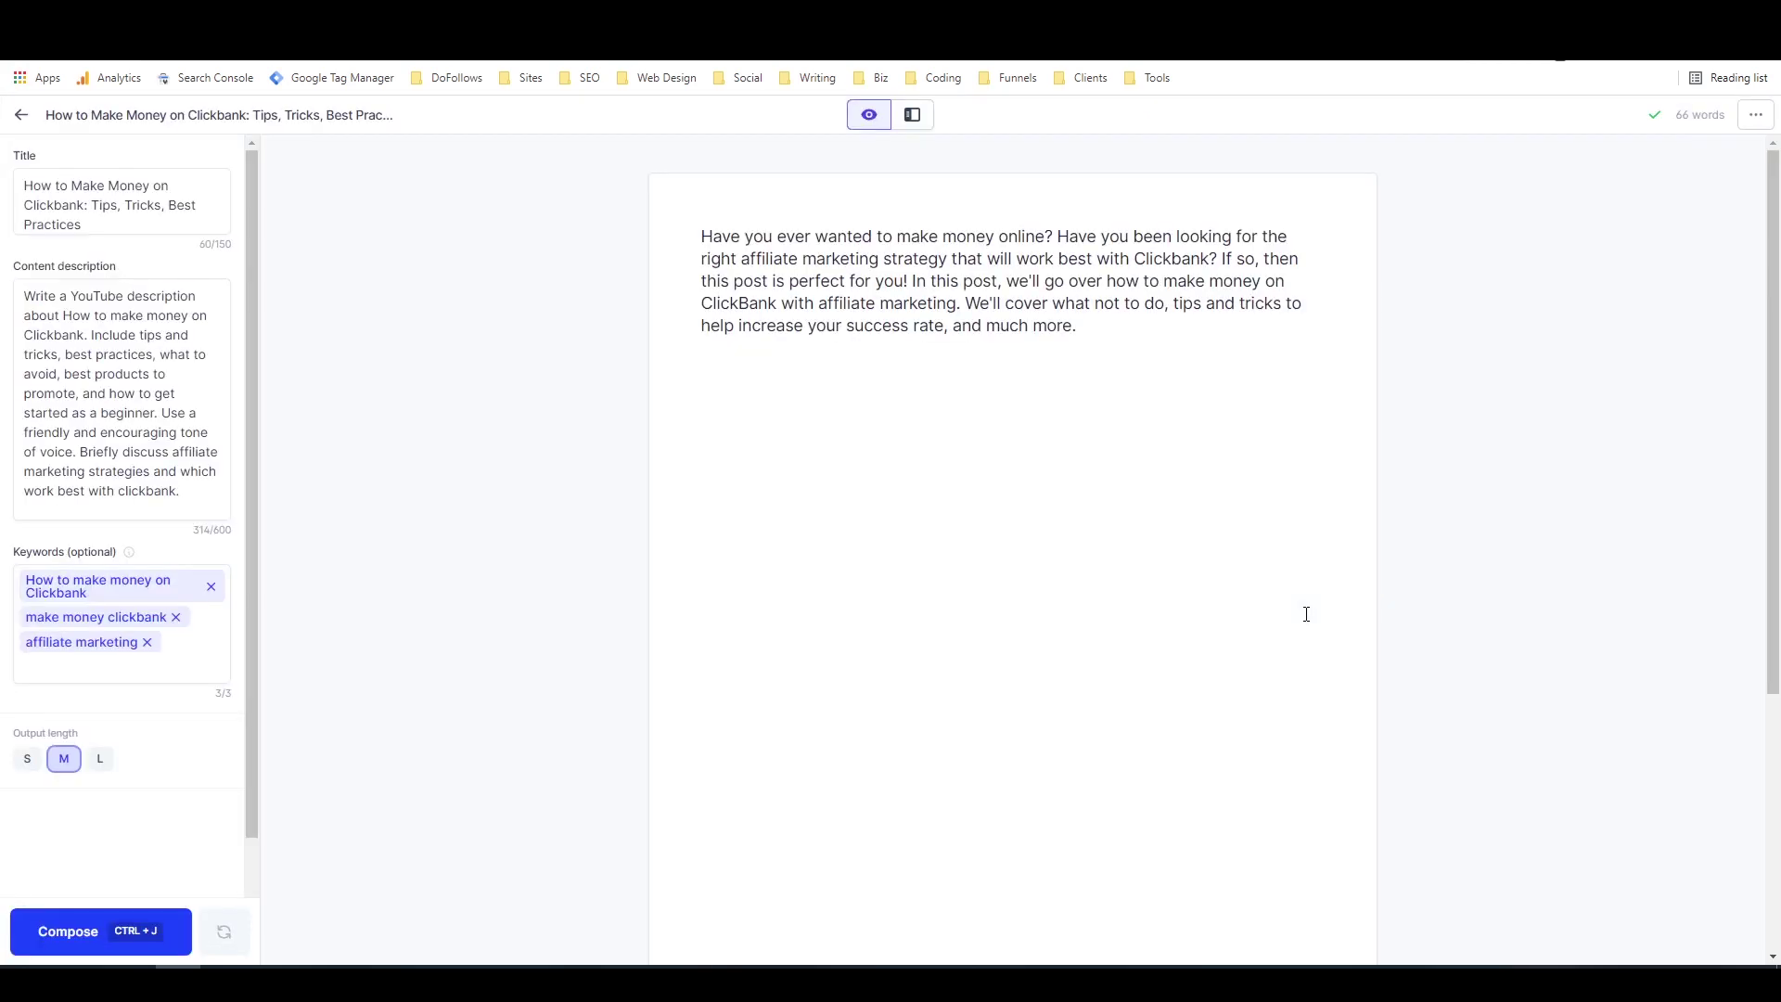
Step: Reword the intro: 'online' to 'on Clickbank', second Clickbank to 'affiliate marketing', posts to 'video' and 'short tutorial'
left_click(1138, 327)
double_click(1030, 236)
type("on Clickbank")
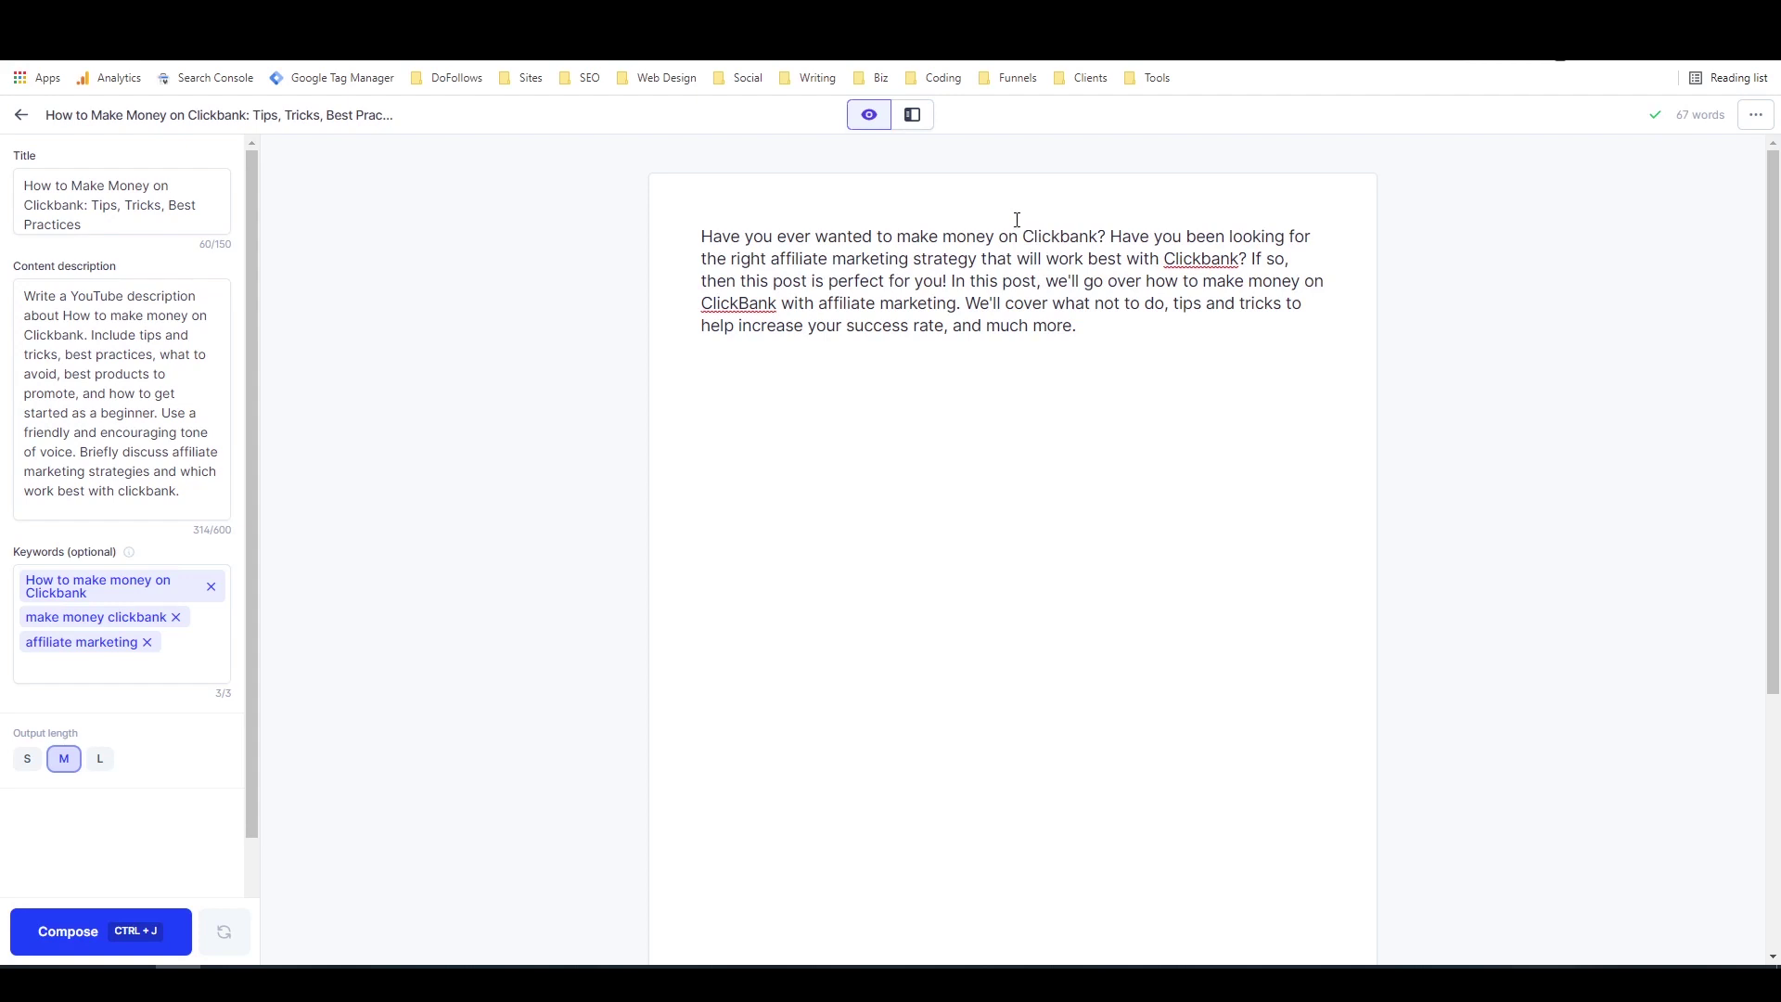
double_click(1206, 260)
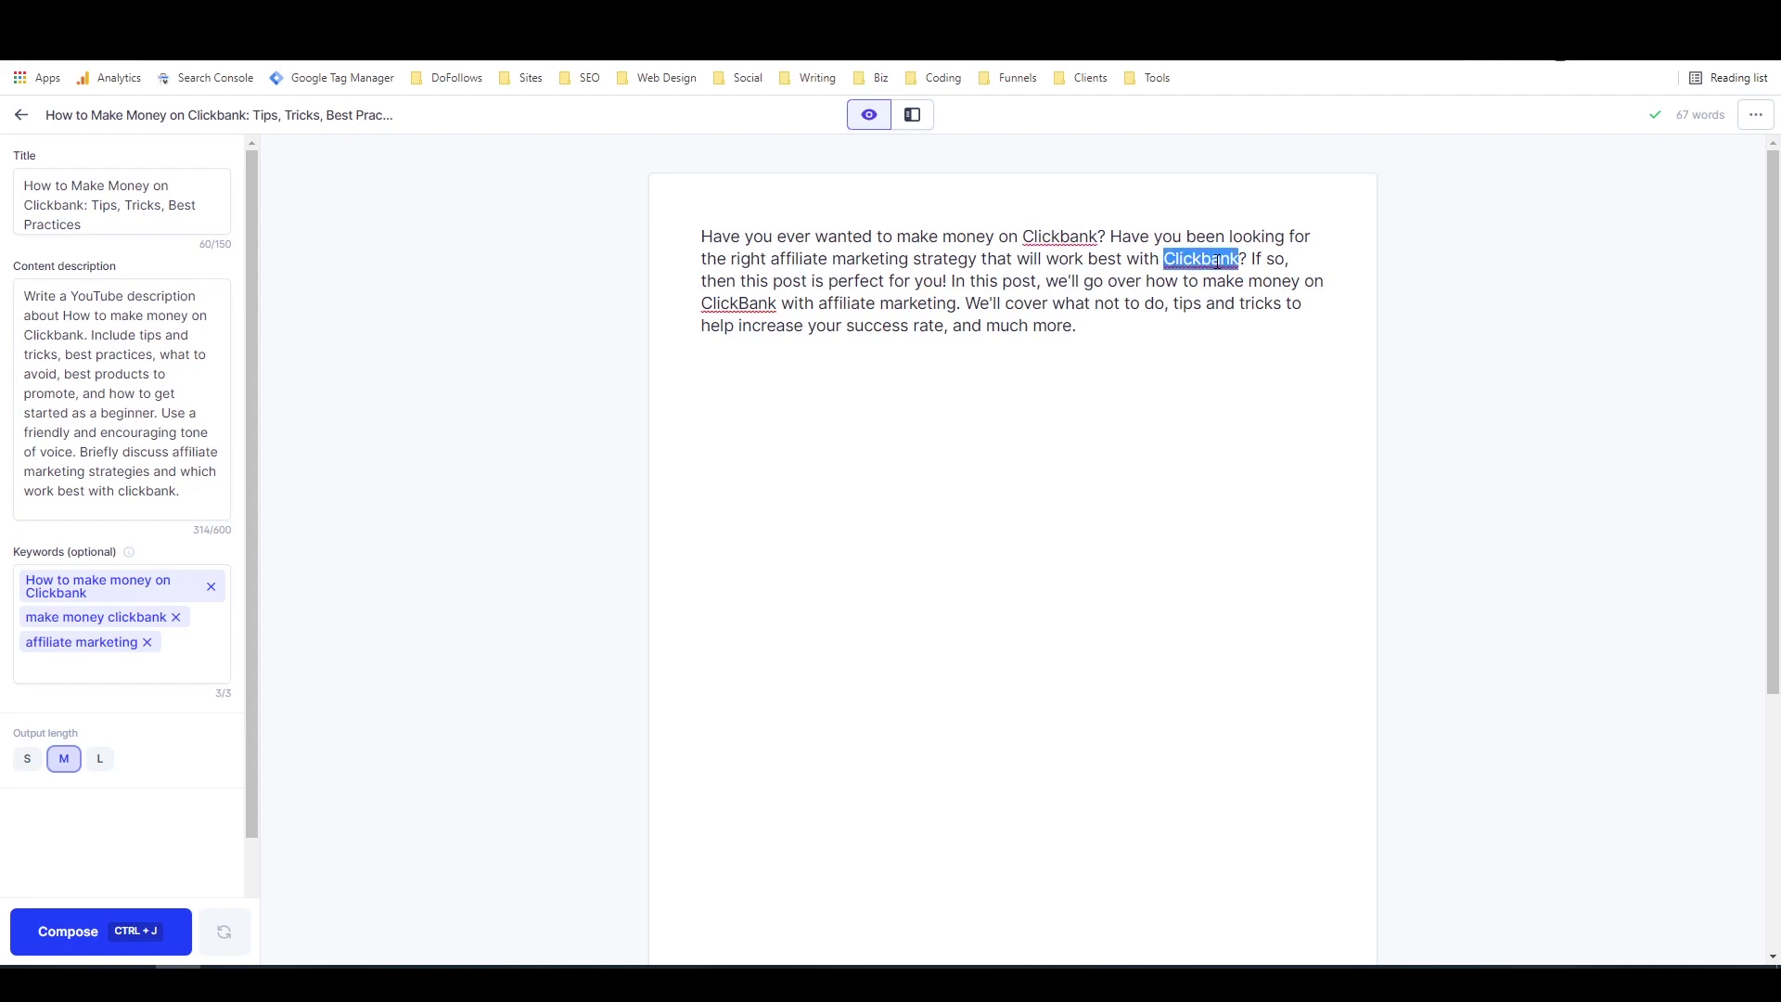
type("affiliate mark")
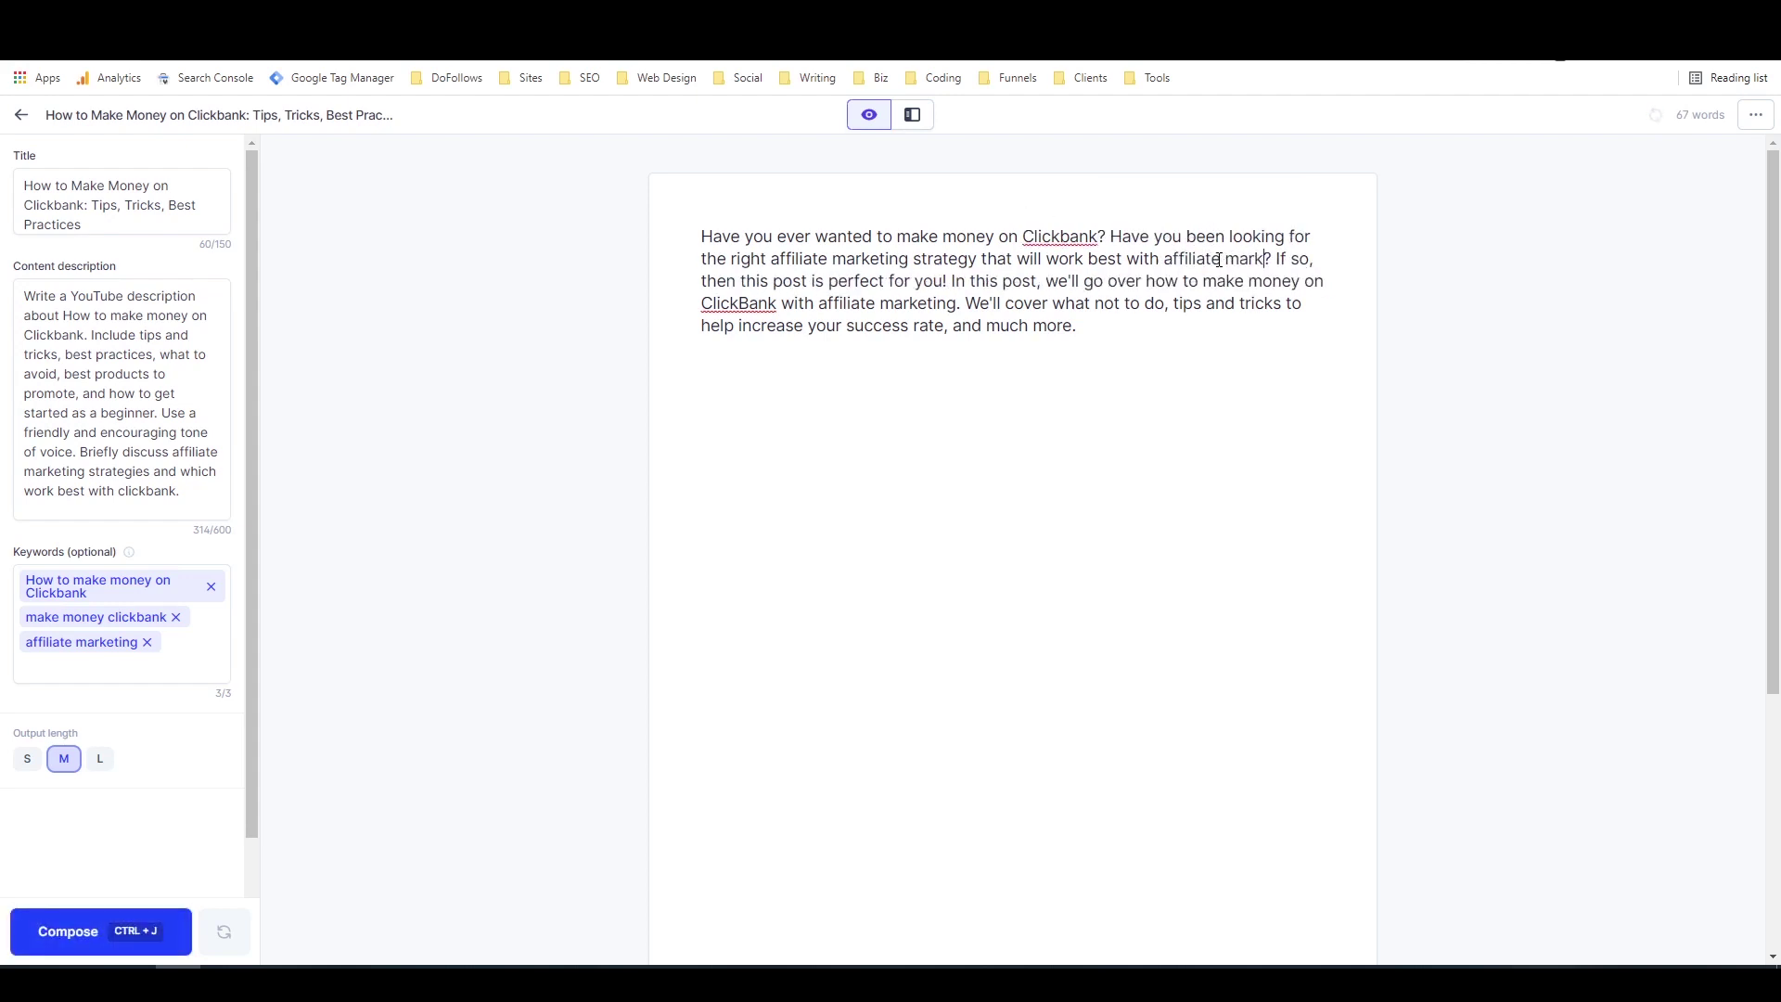
type("eting")
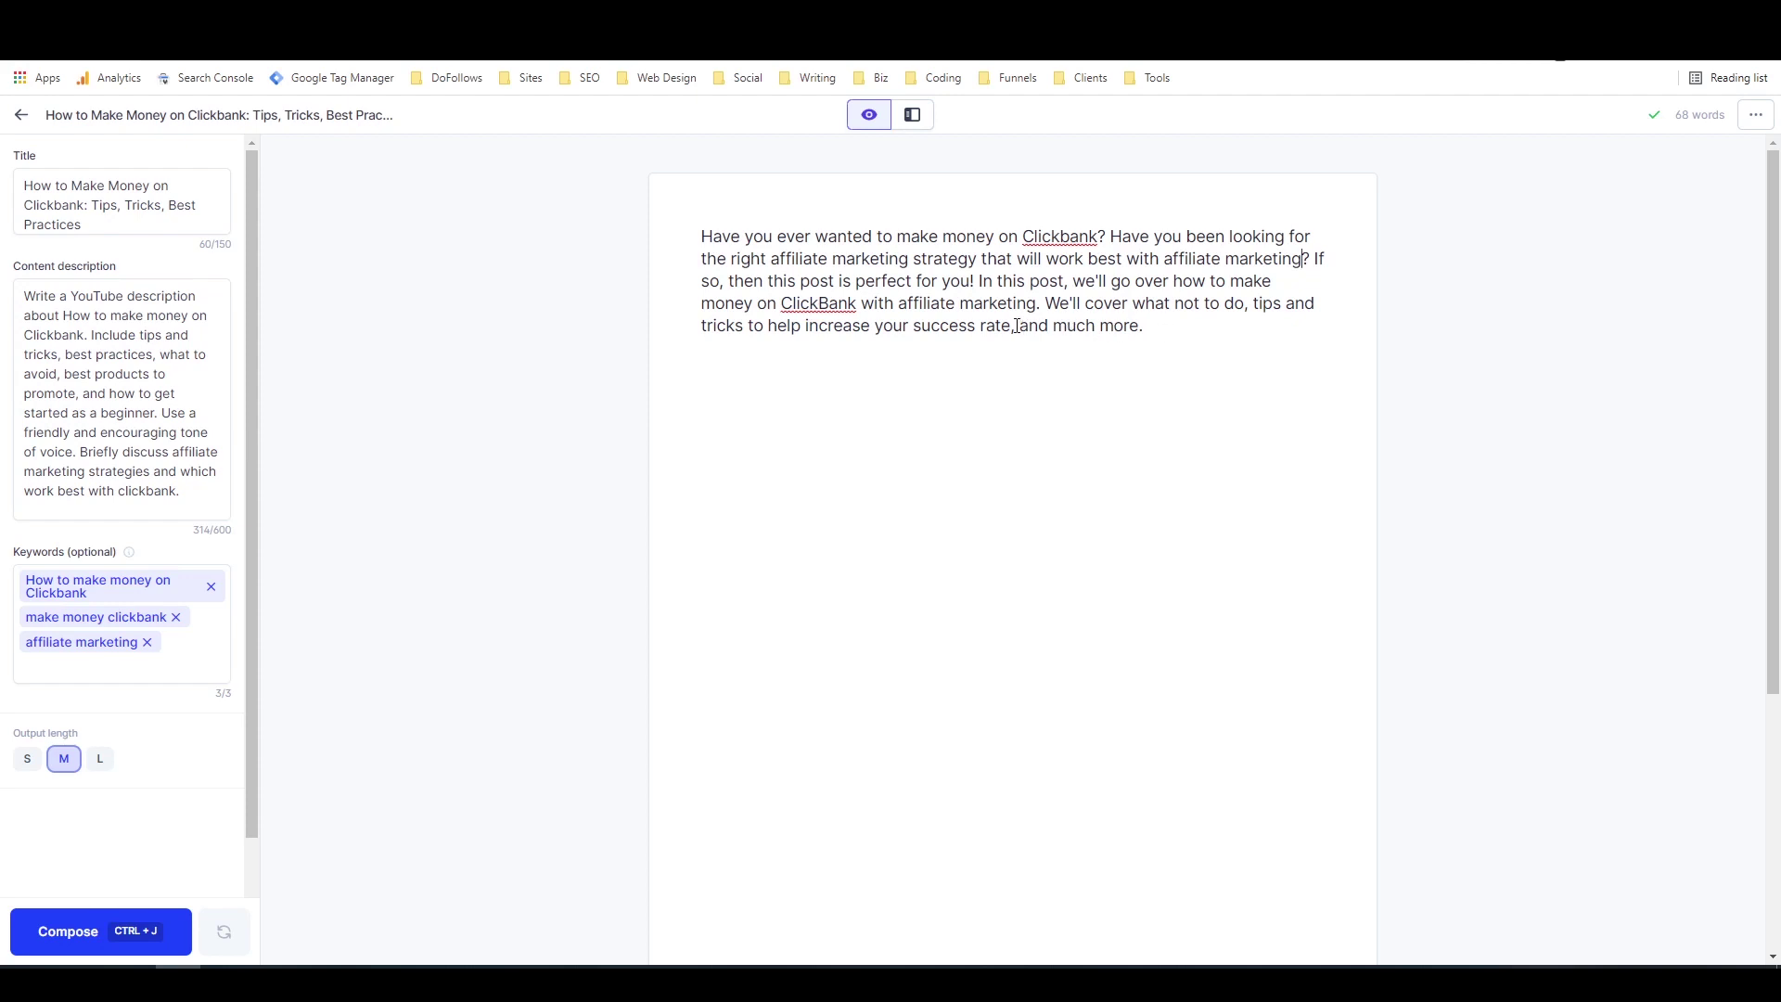
double_click(819, 283)
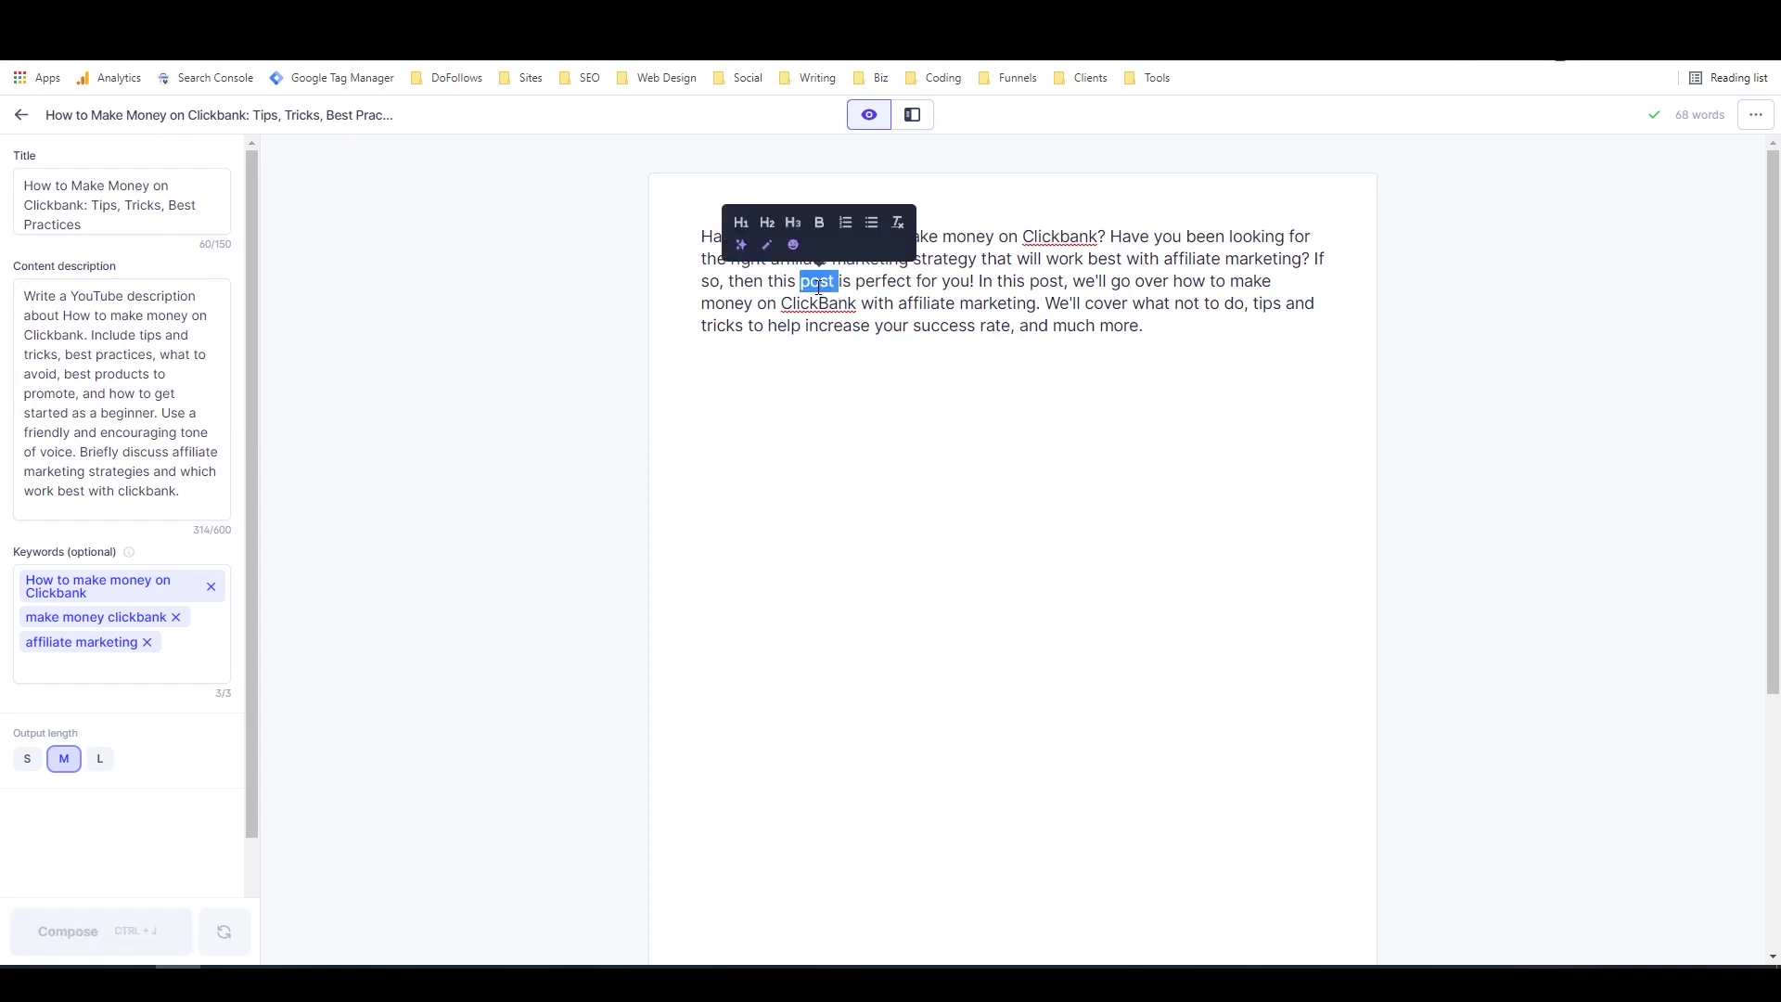
type("video")
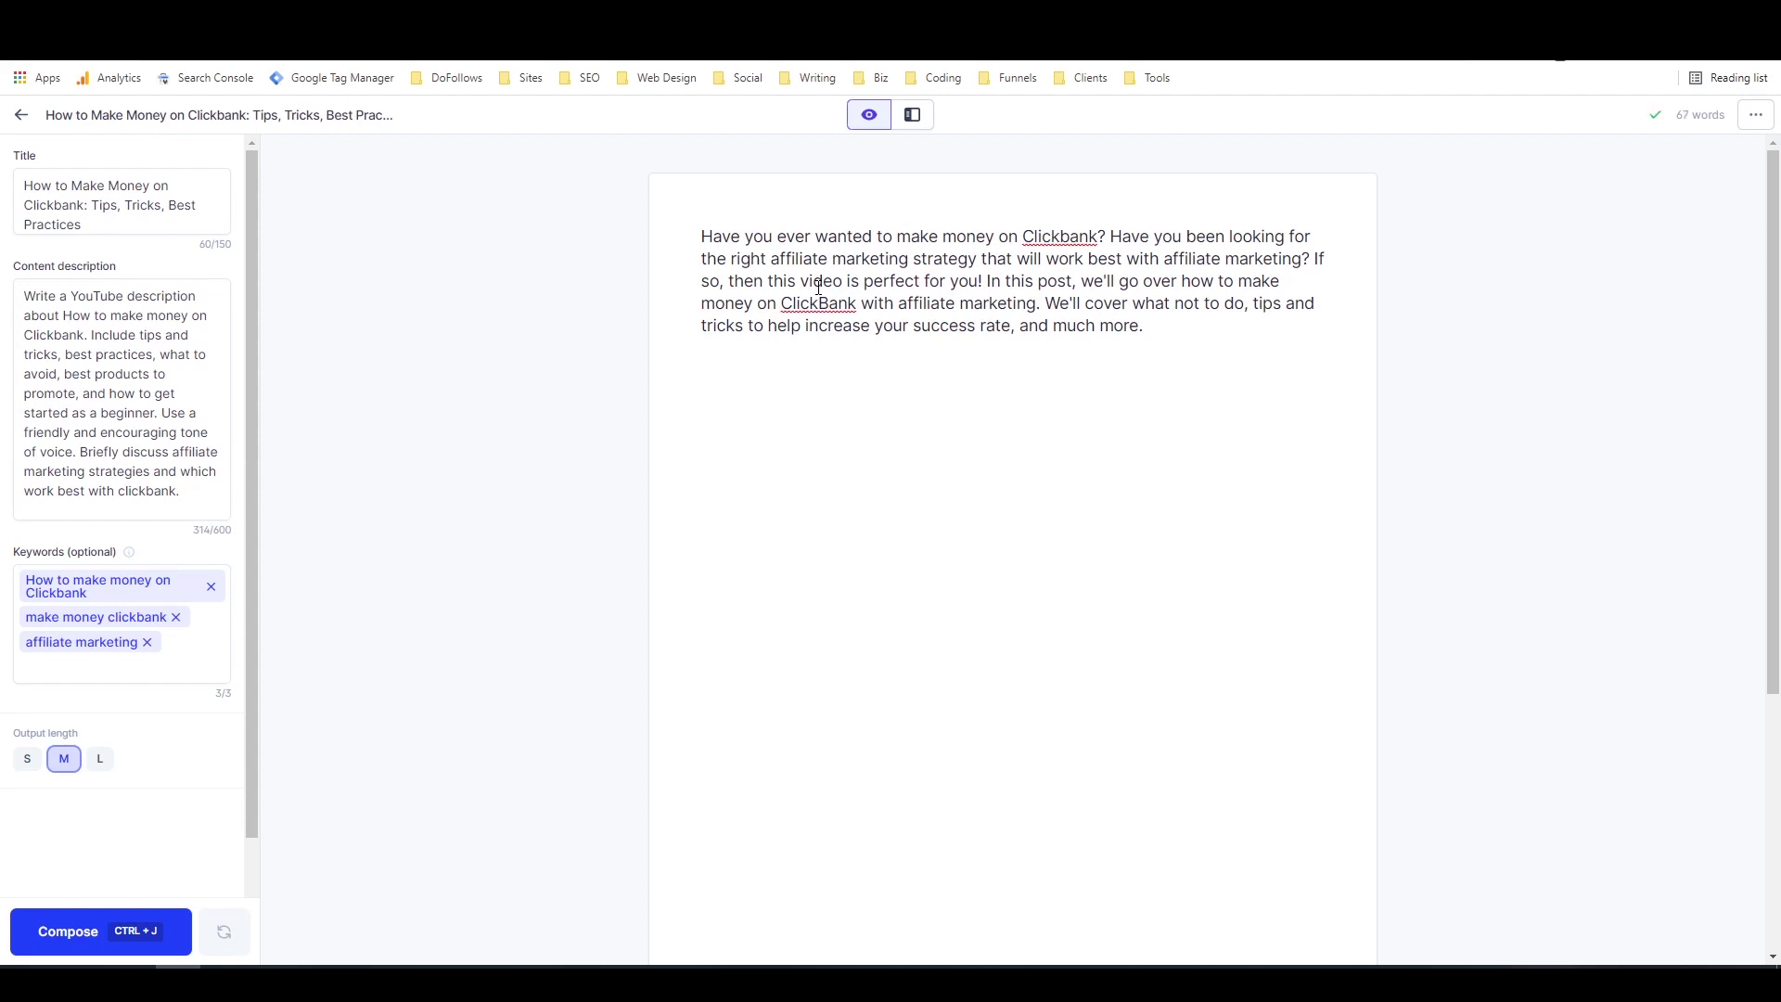
double_click(1052, 283)
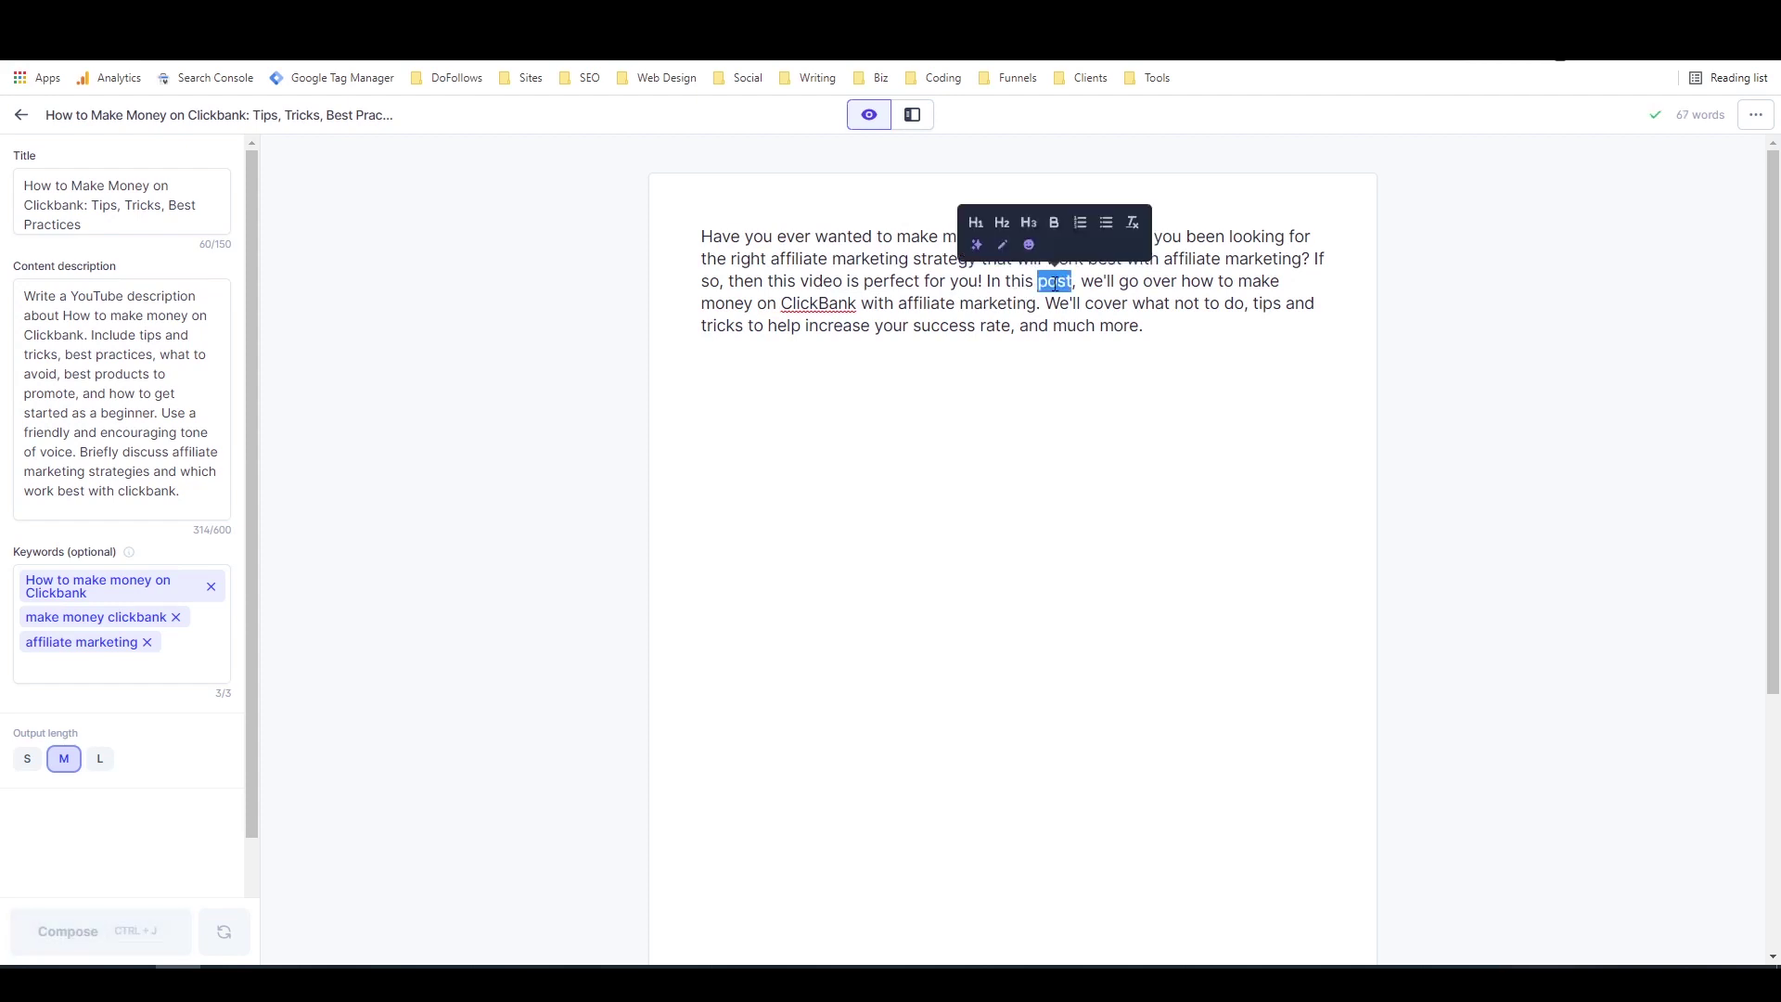
type("short tutorial")
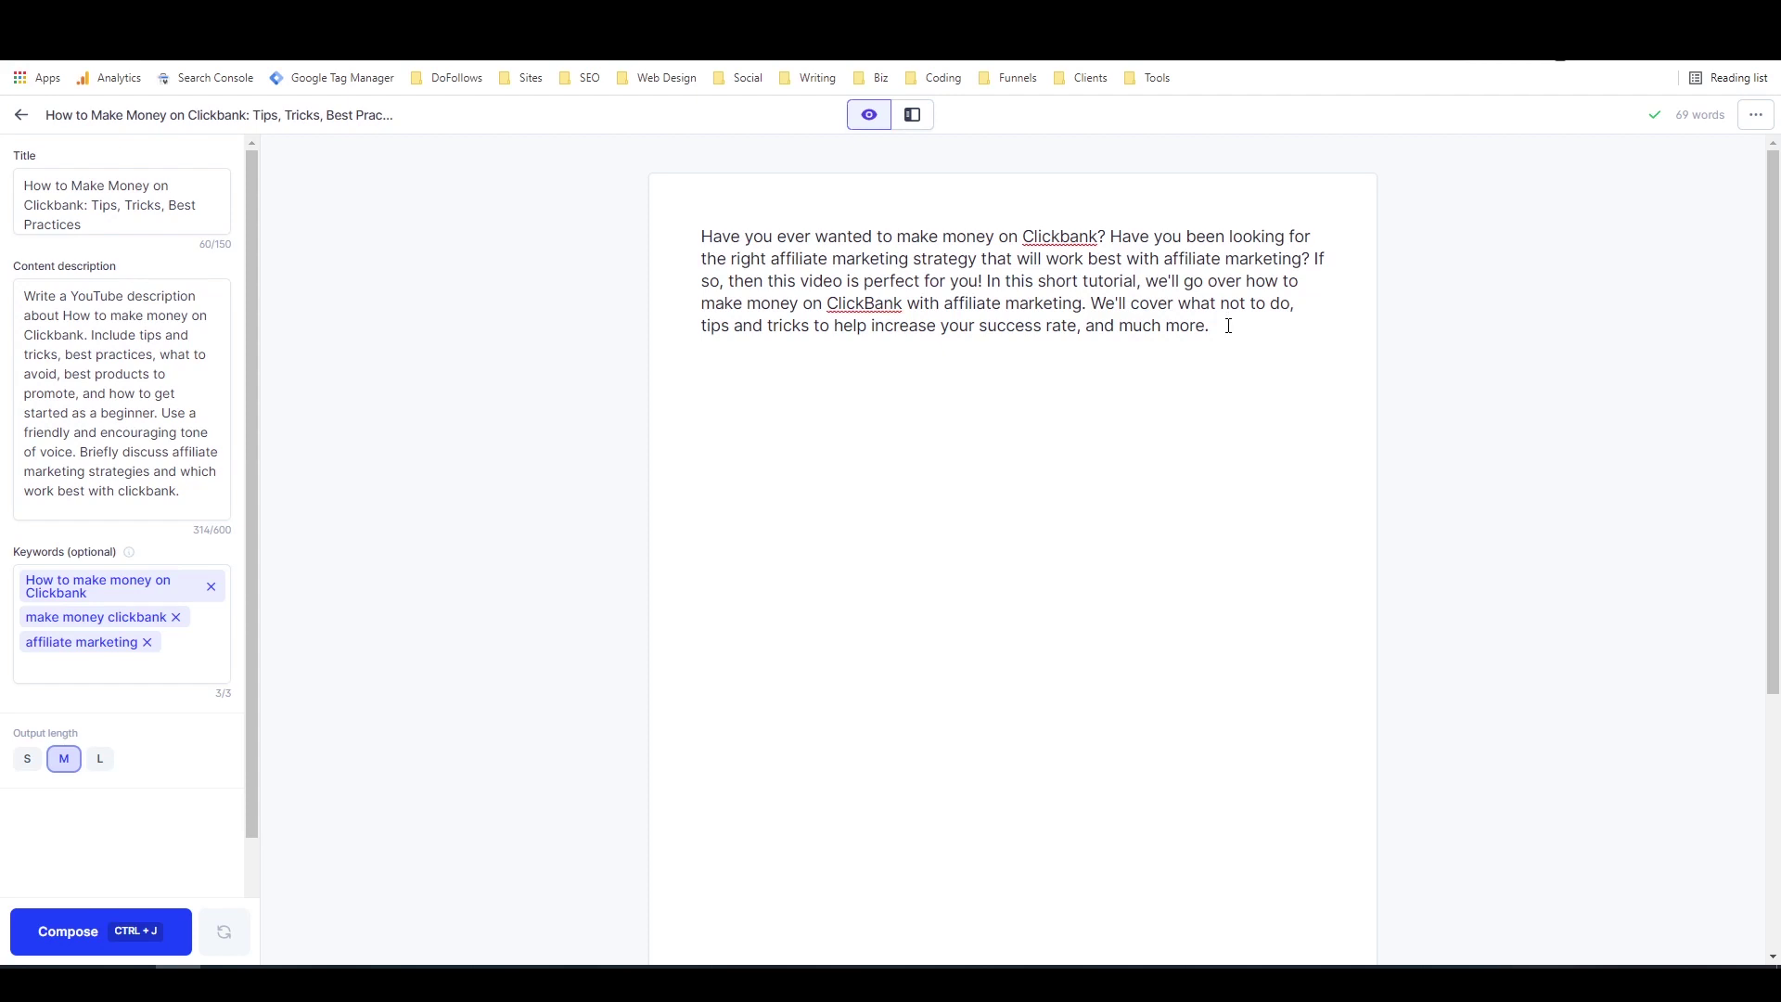
key("Return")
Step: Have Jarvis compose the next section, then remove the leading dashes from two paragraphs
left_click(93, 928)
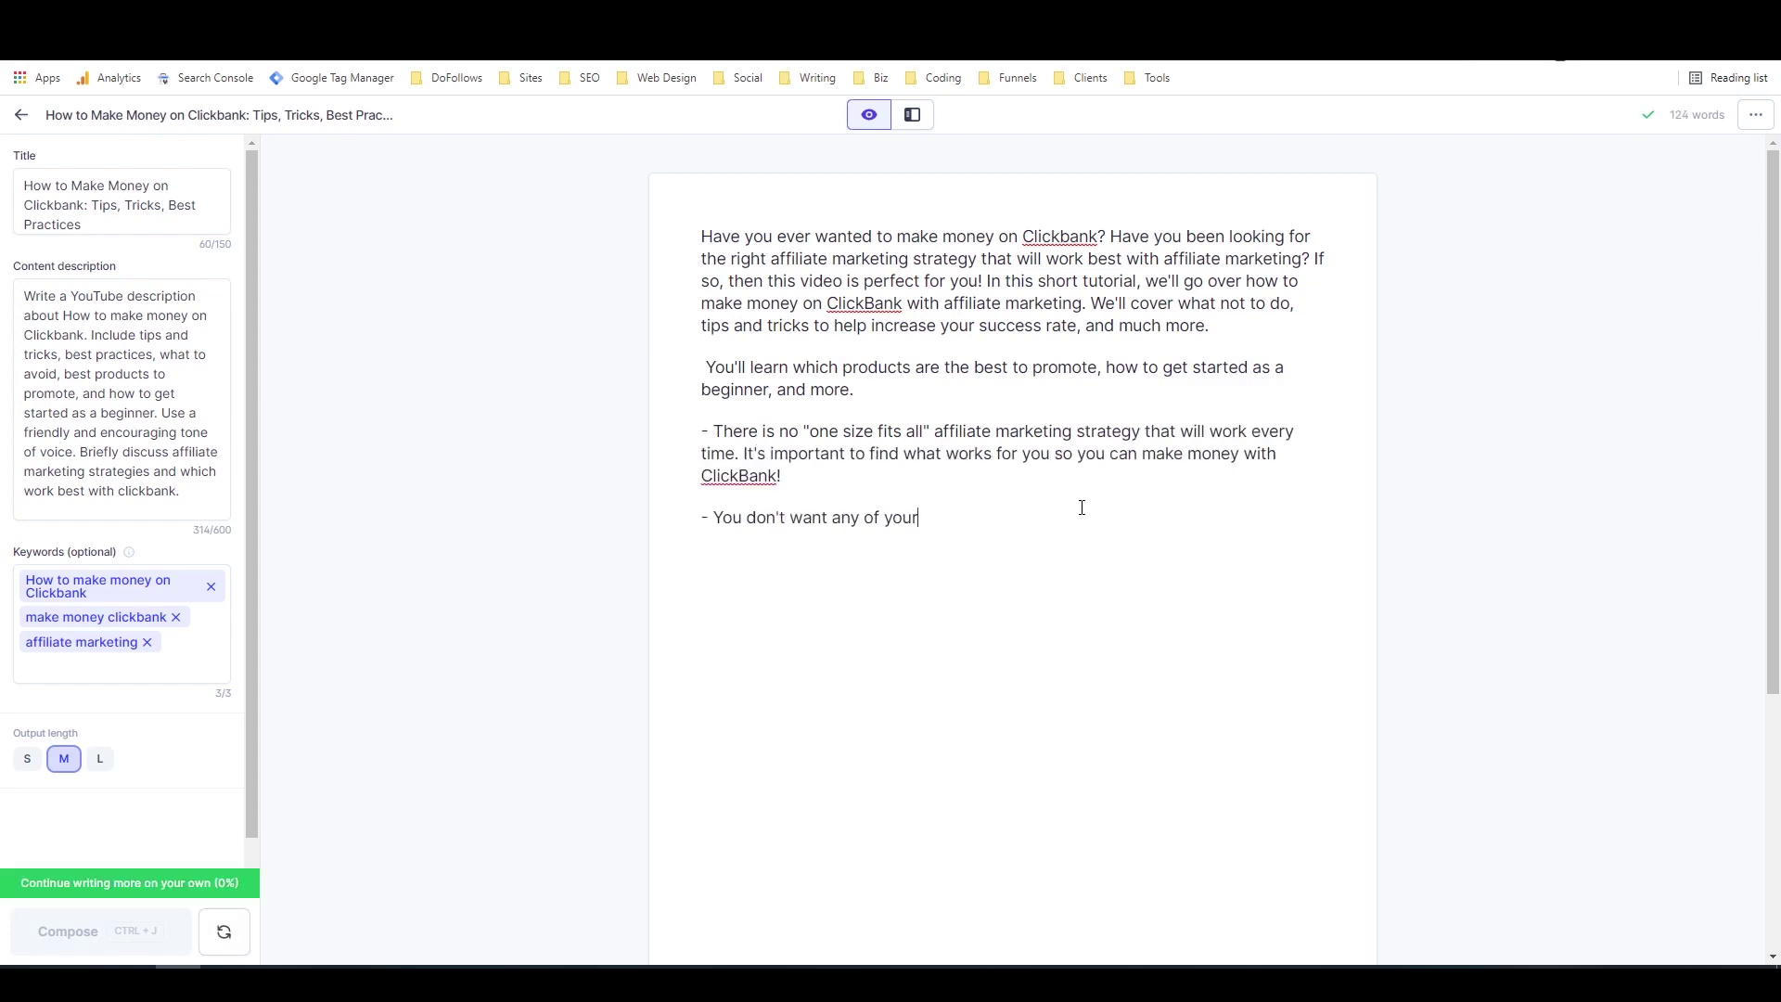
left_click(721, 428)
key("BackSpace")
key("BackSpace")
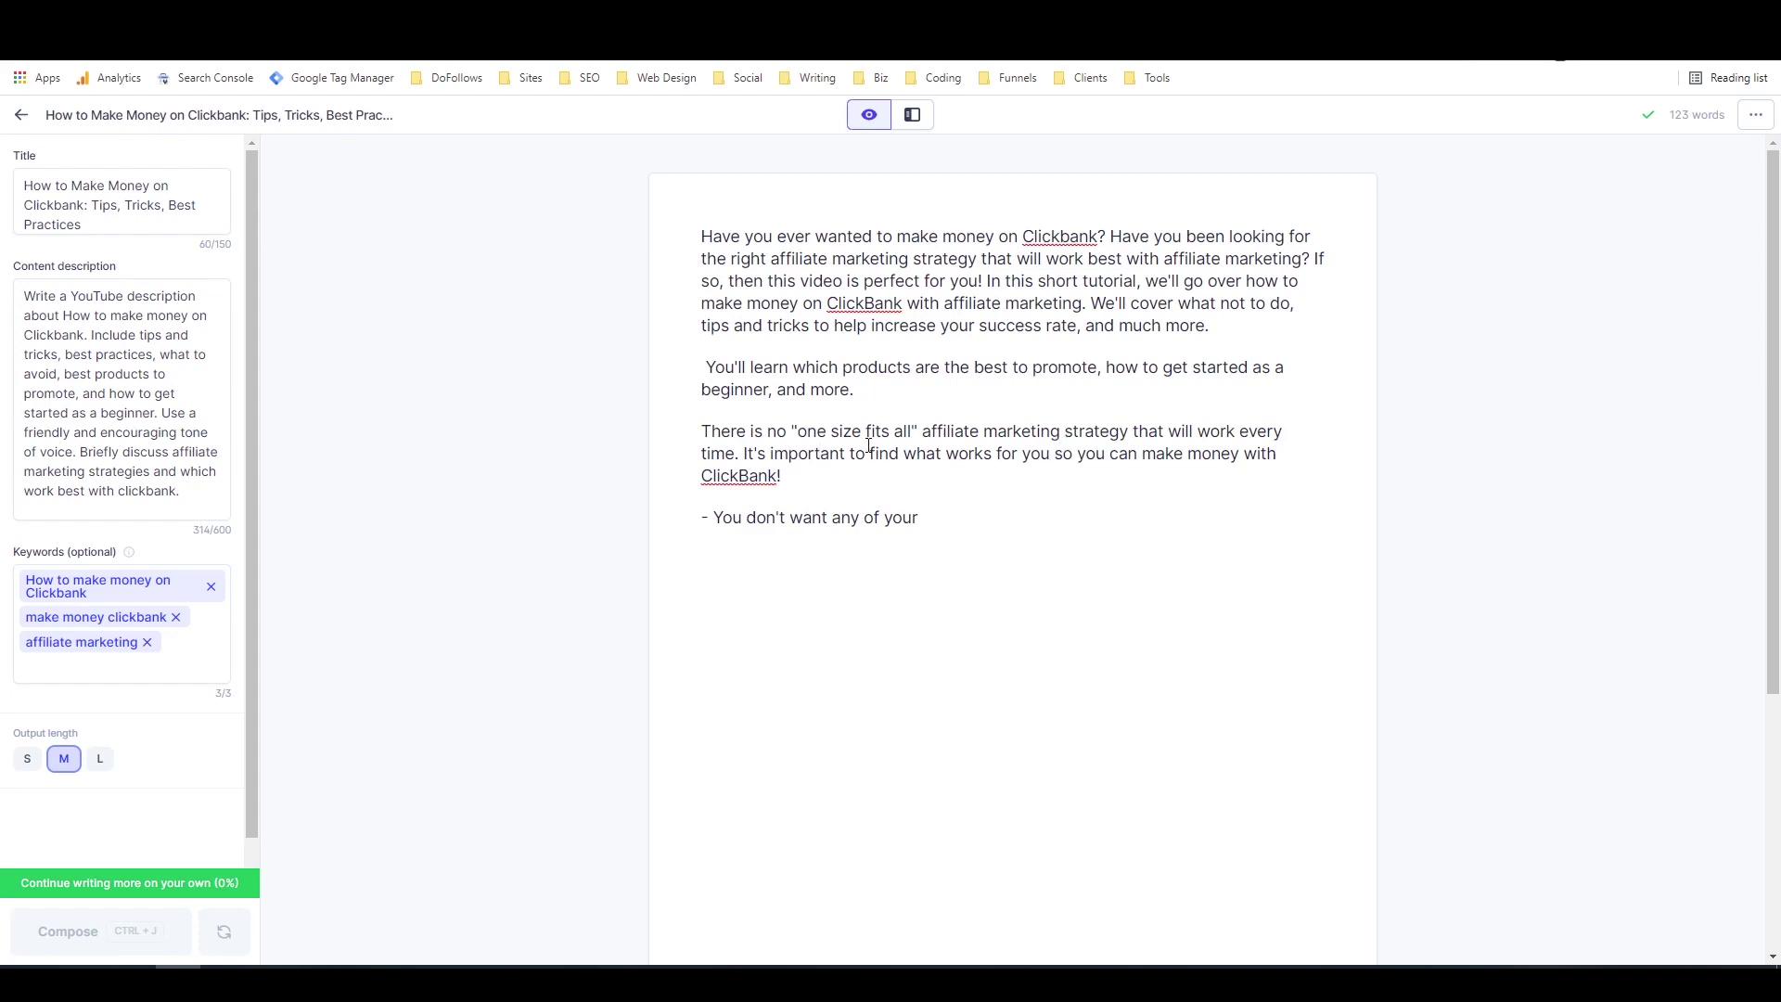
left_click(728, 524)
key("BackSpace")
key("BackSpace")
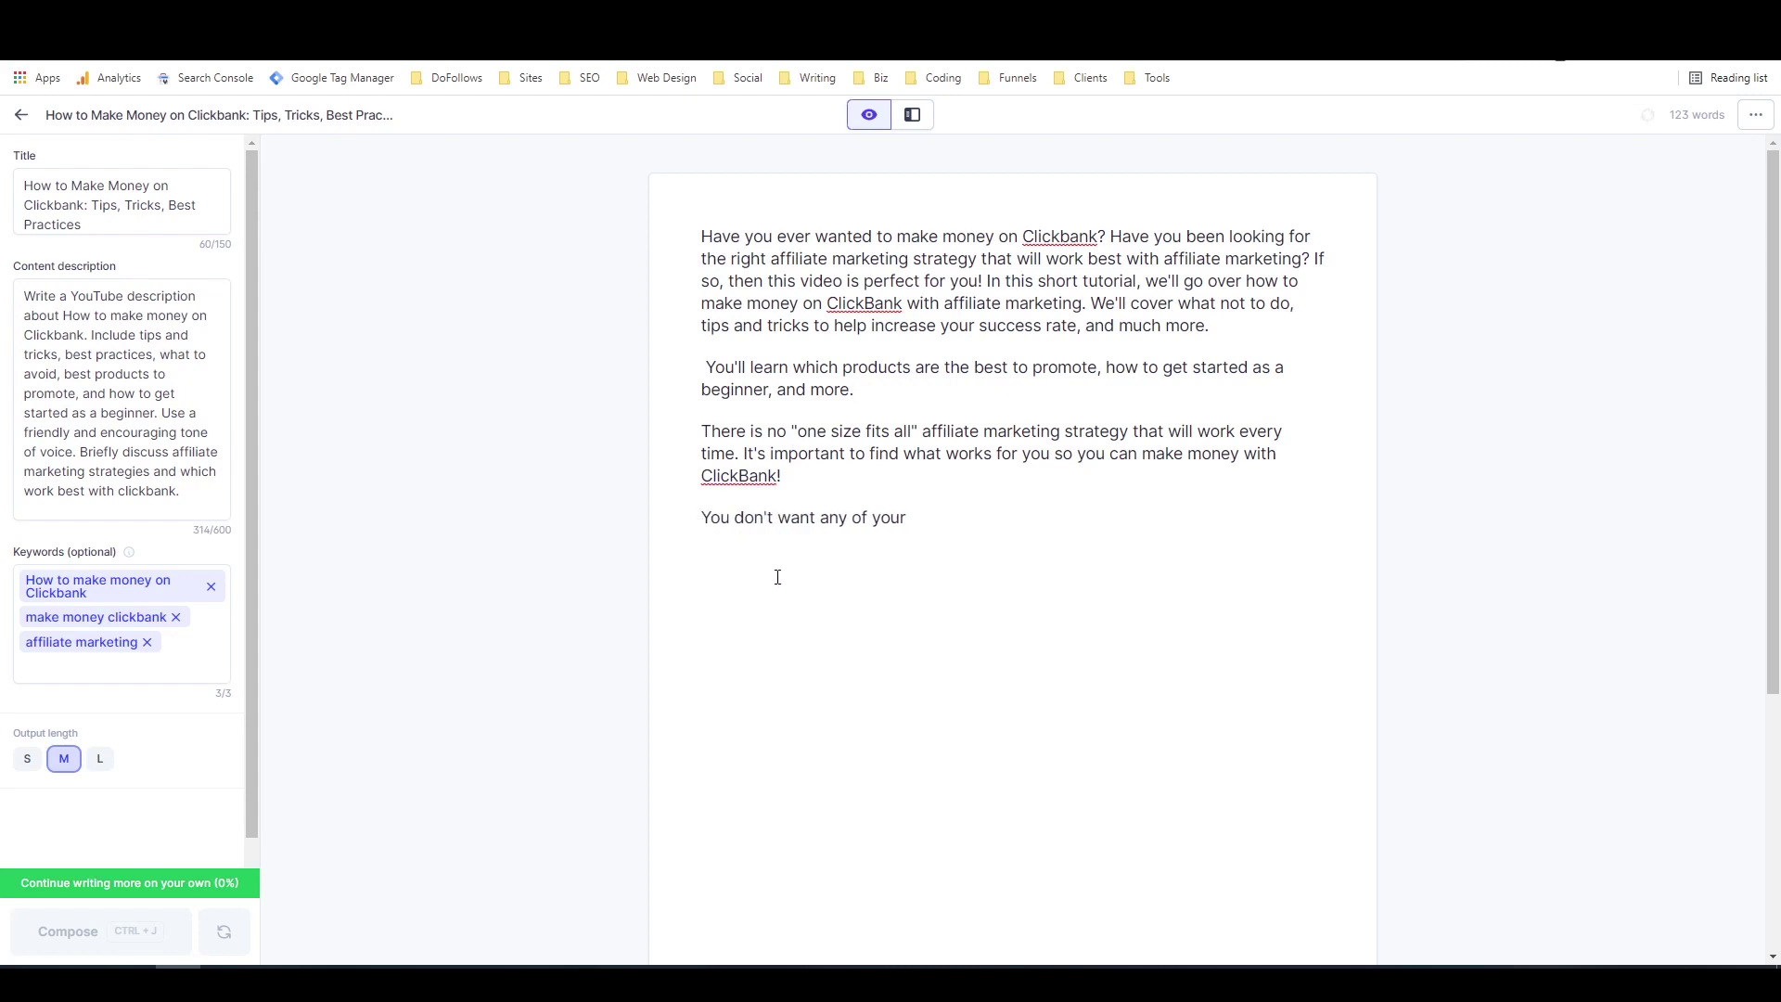
Step: Add 'competitors to know exactly' to the unfinished sentence and let Jarvis continue it
left_click(933, 512)
type("competitor")
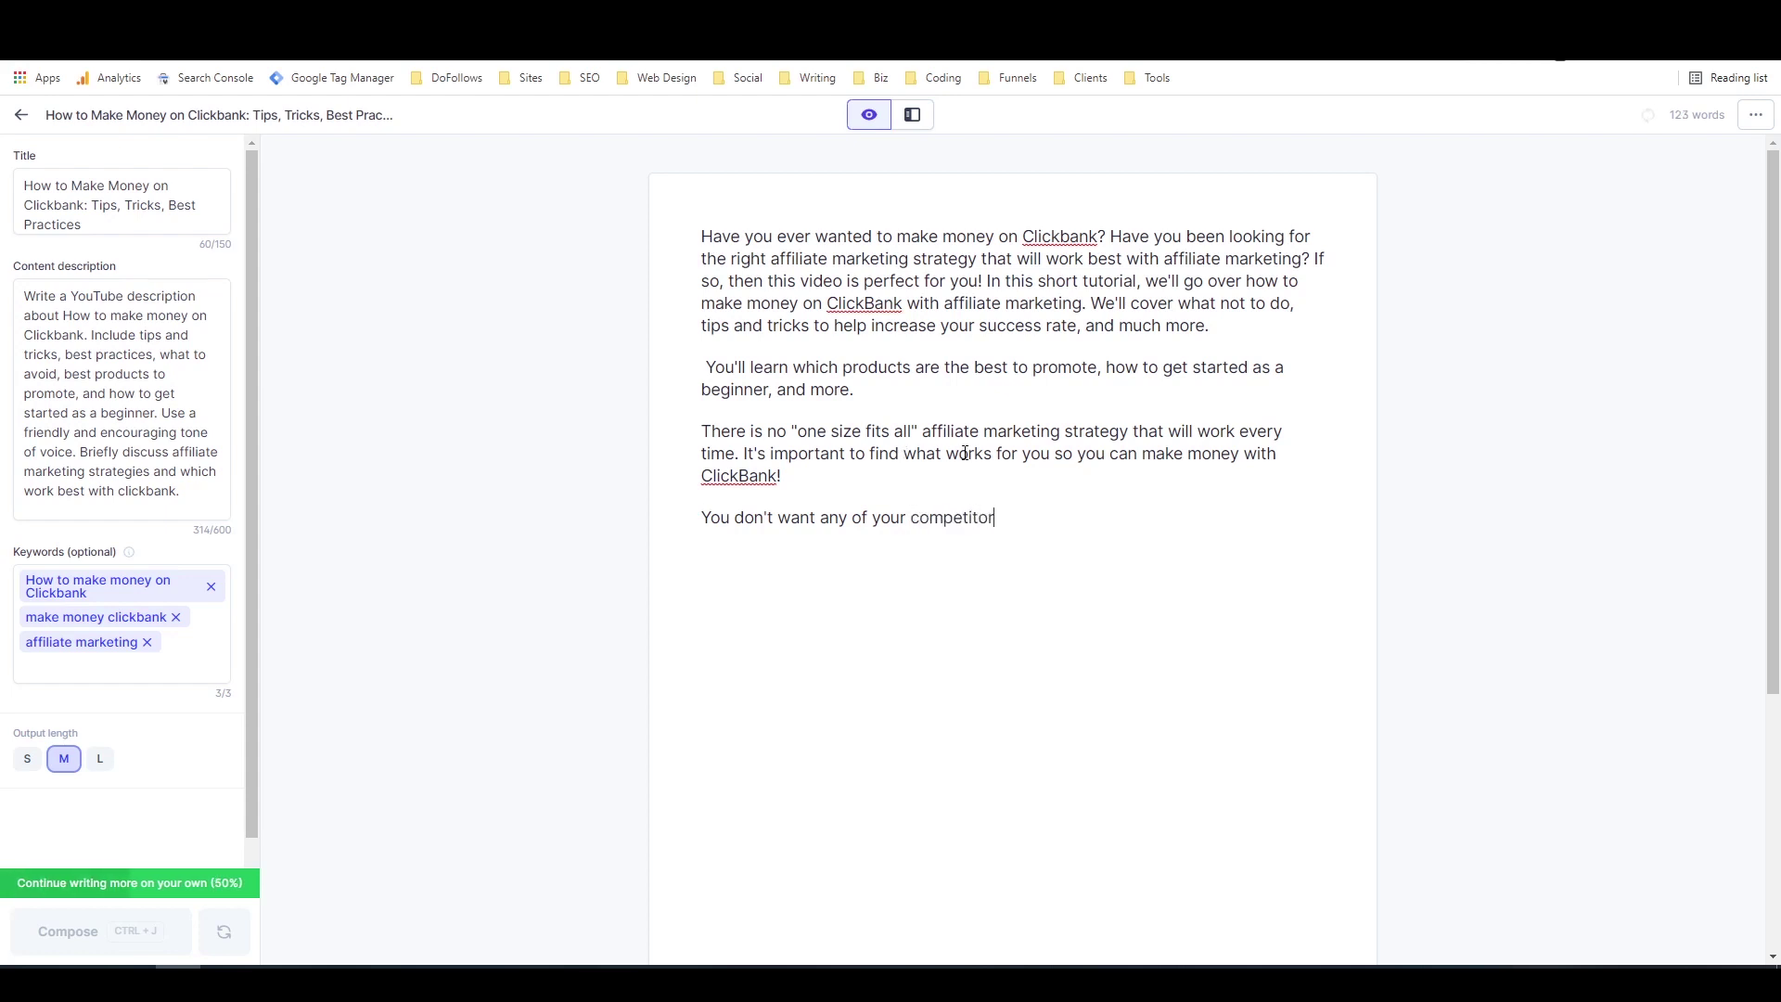
type("s to know exact")
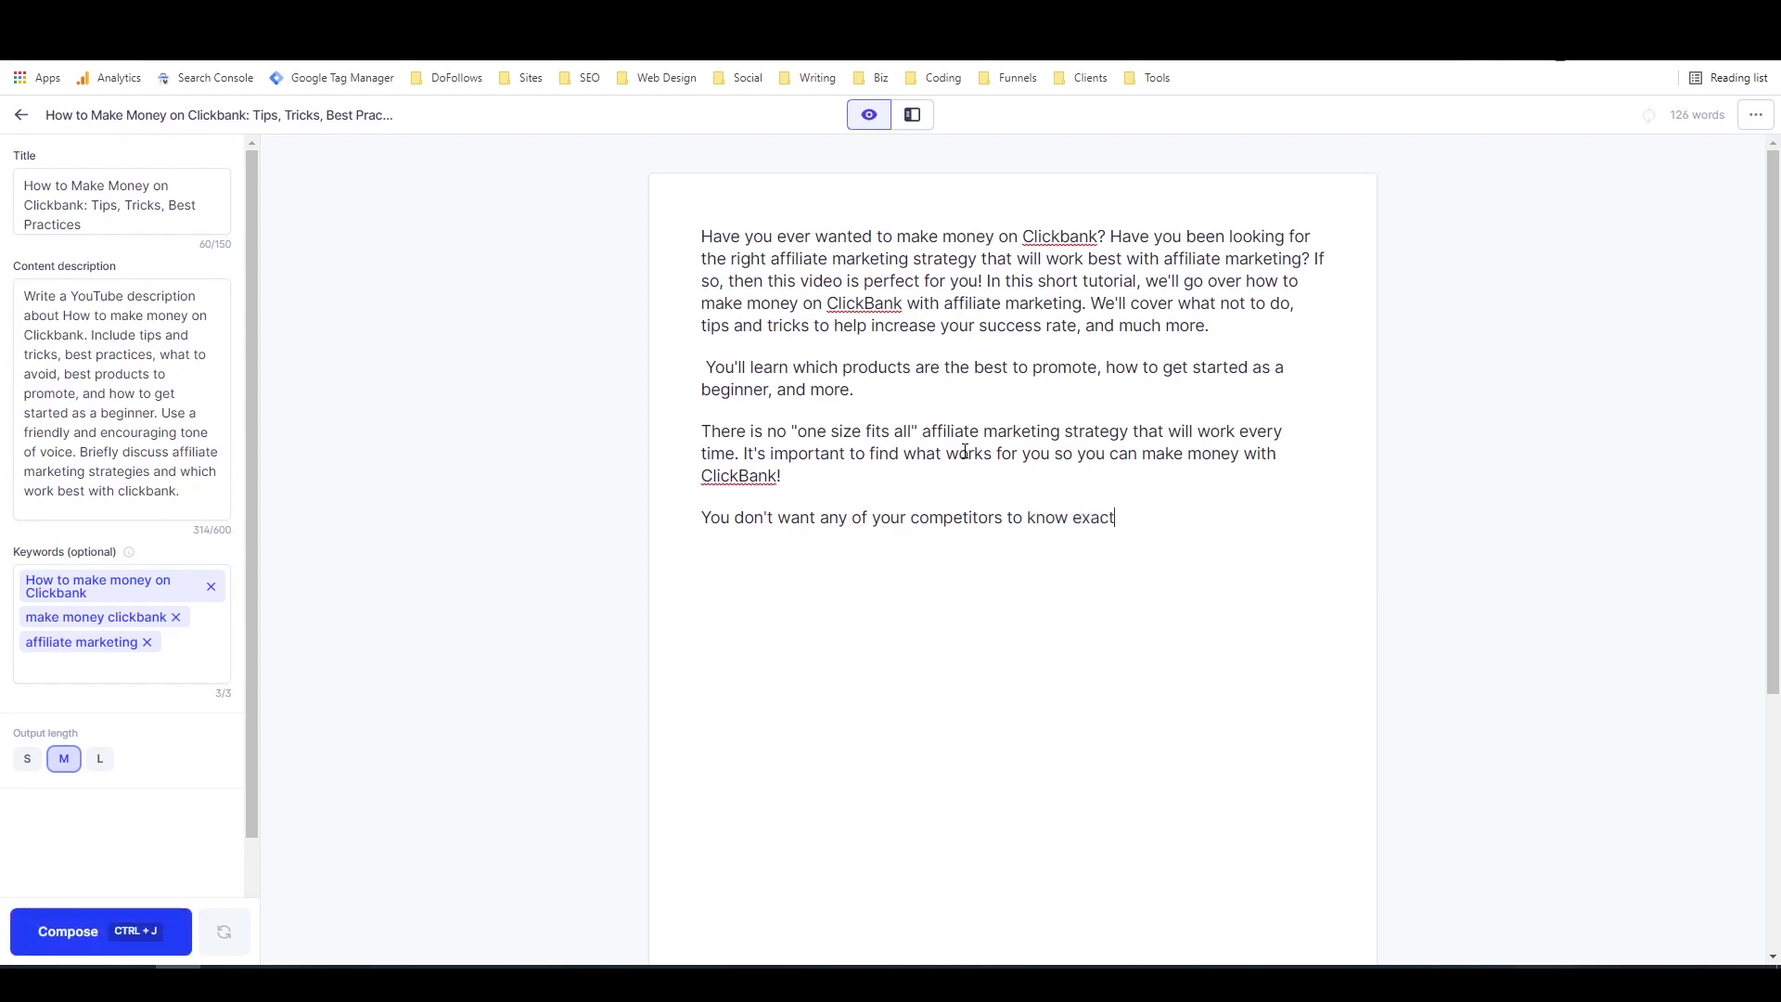
type("ly")
key("ctrl+j")
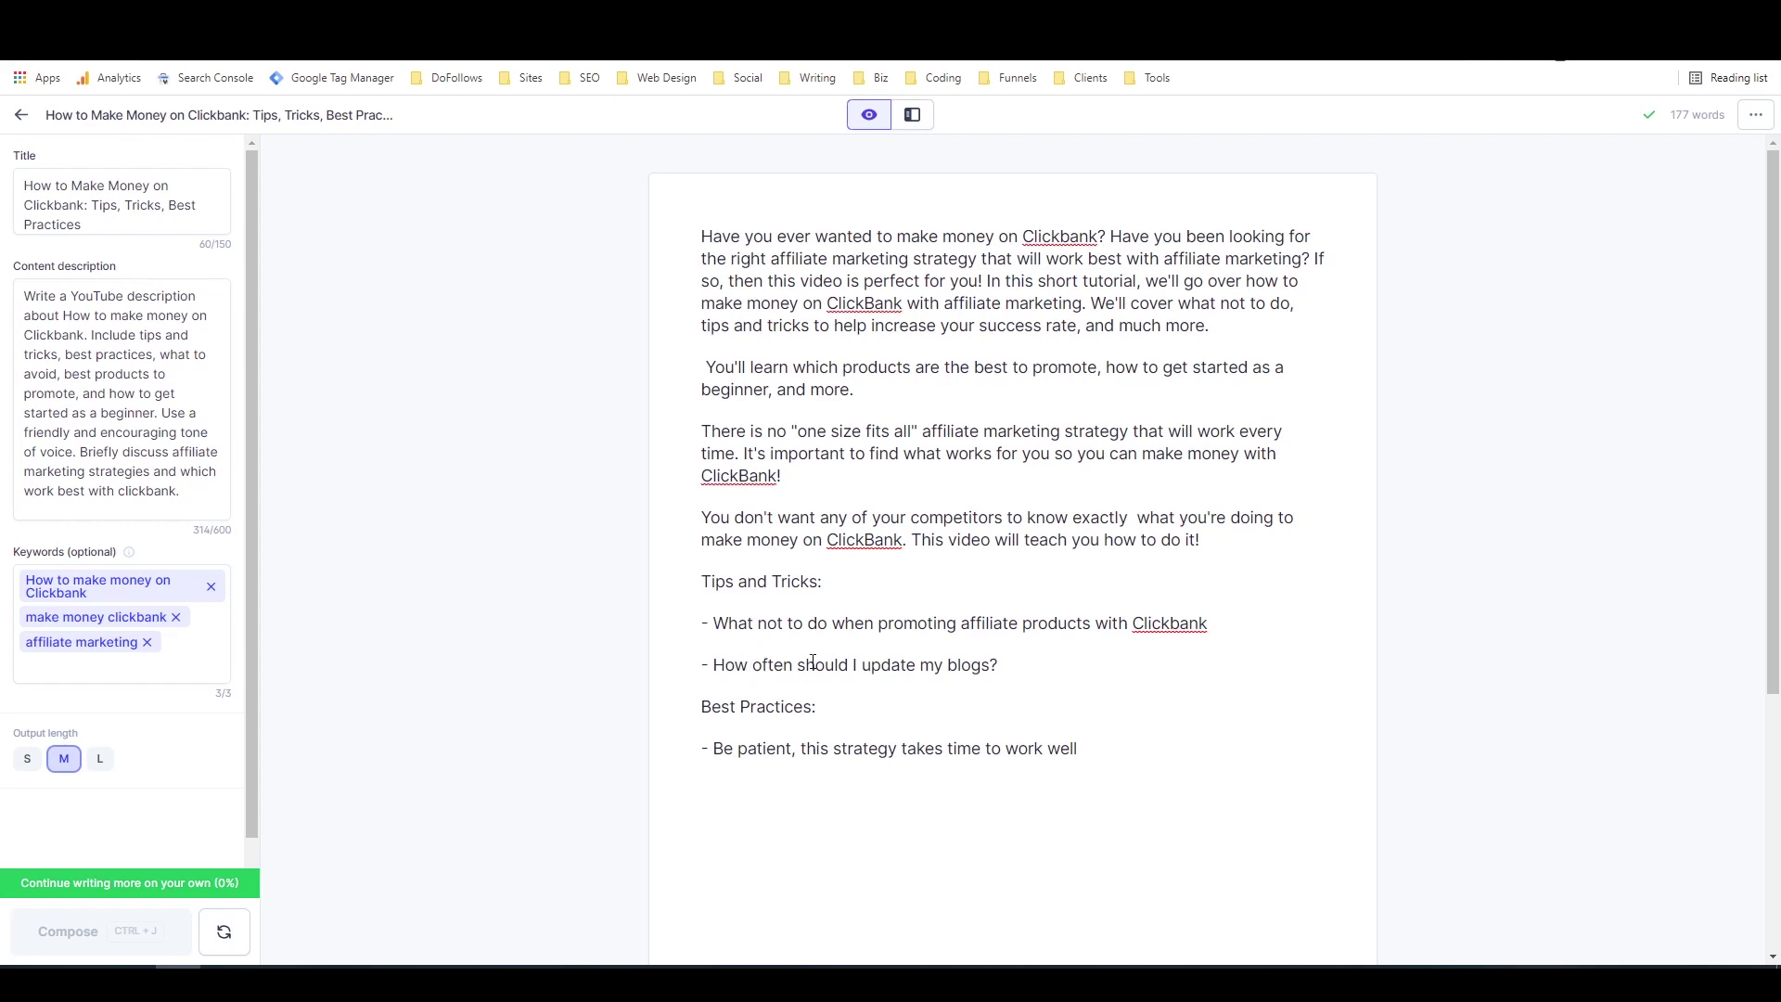
Step: Change the tip's 'update my blogs' wording to 'publish content'
left_click_drag(873, 666, 995, 669)
key("BackSpace")
key("BackSpace")
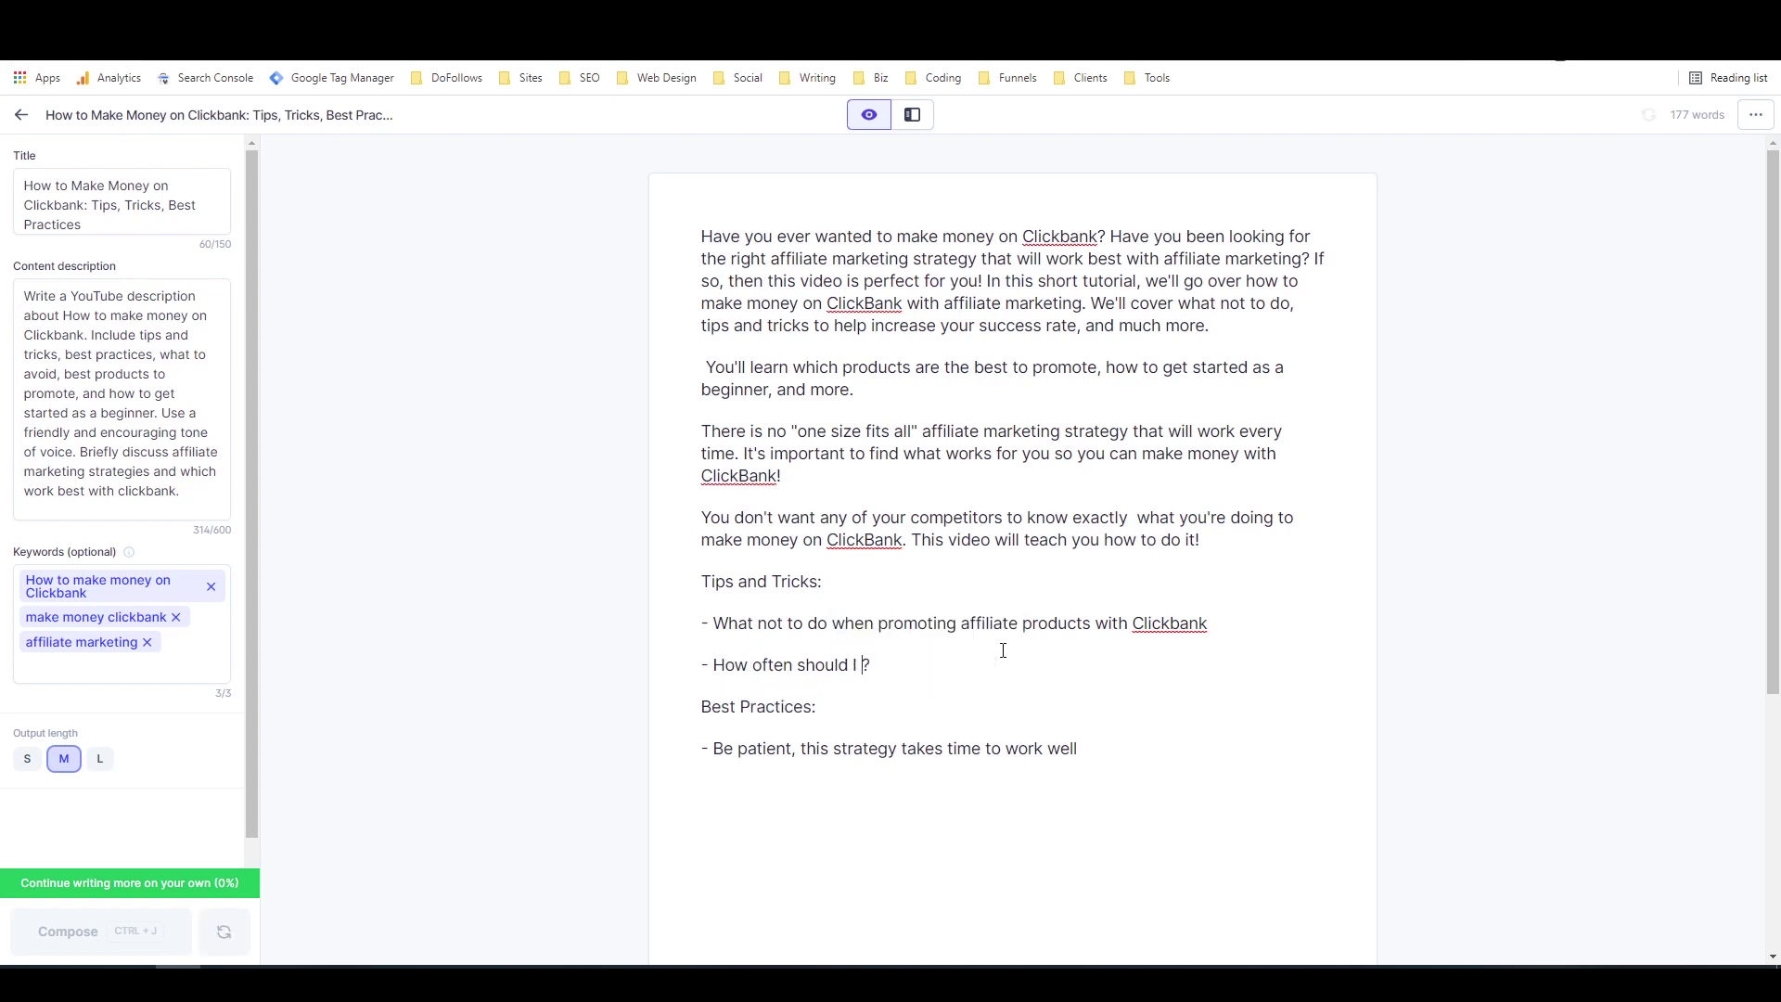
type("publish content")
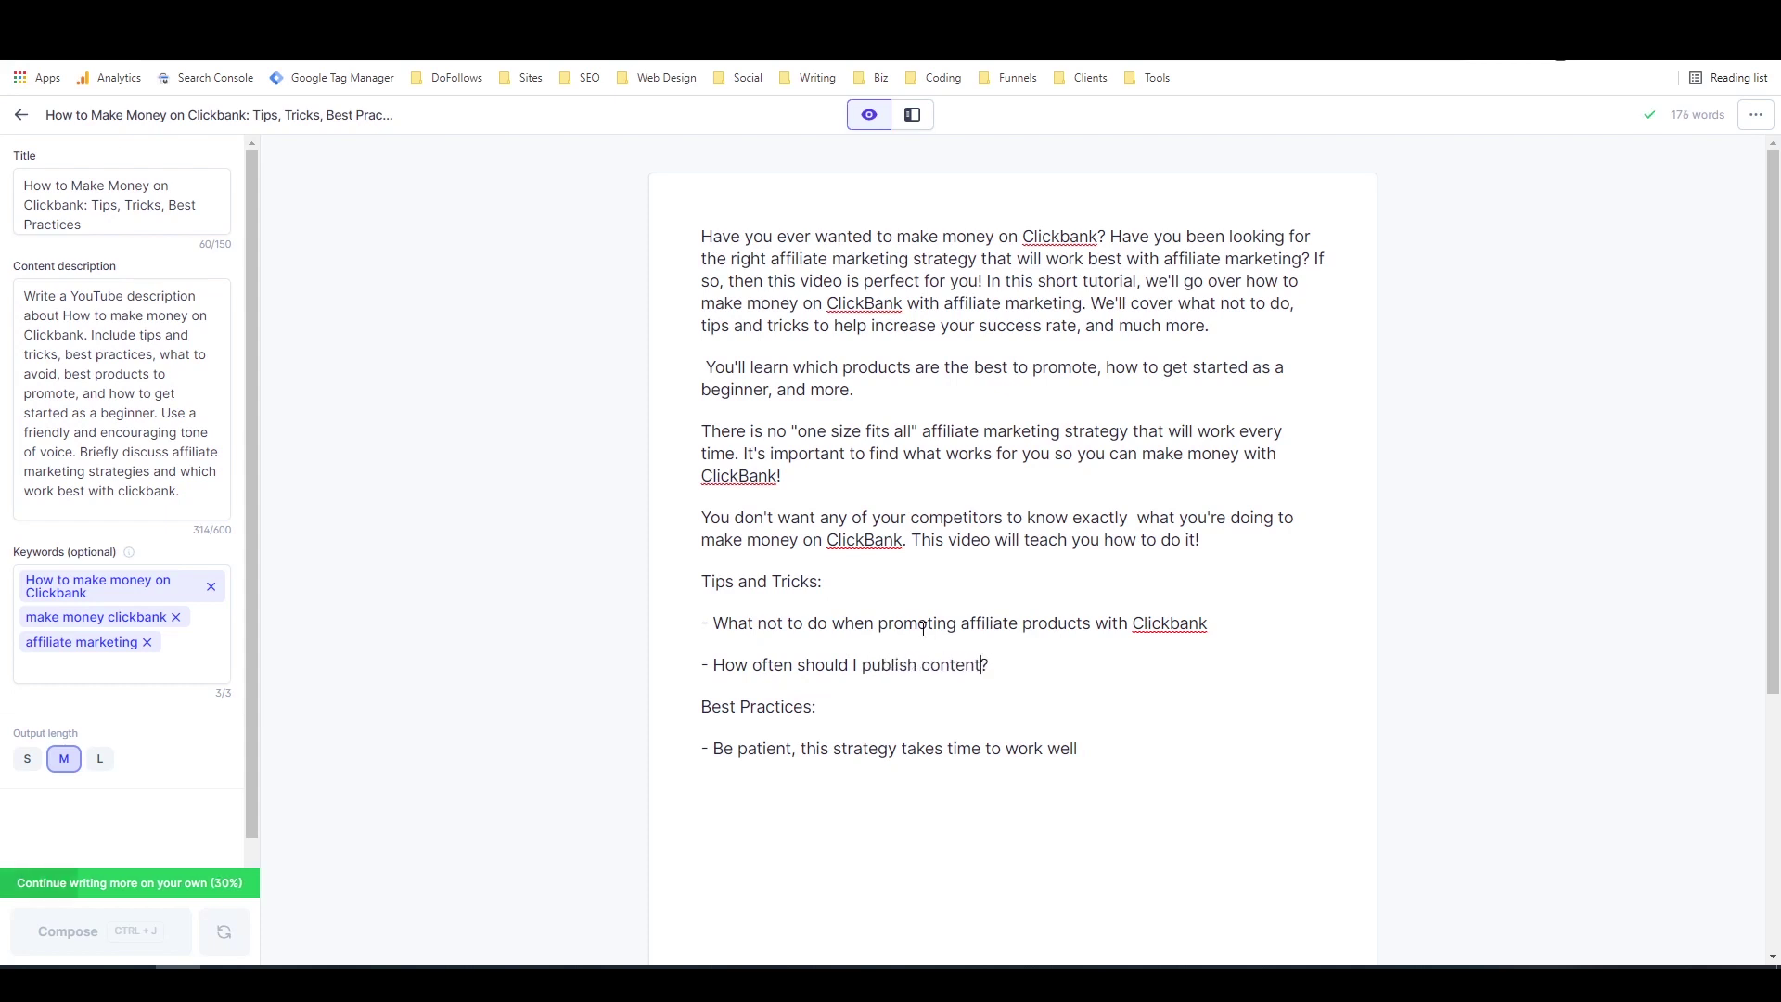
Step: Replace the competitors paragraph with 'Getting started on Clickbank as a beginner is' and compose a long (L) continuation
left_click(877, 483)
key("shift+Down")
key("shift+Down")
key("BackSpace")
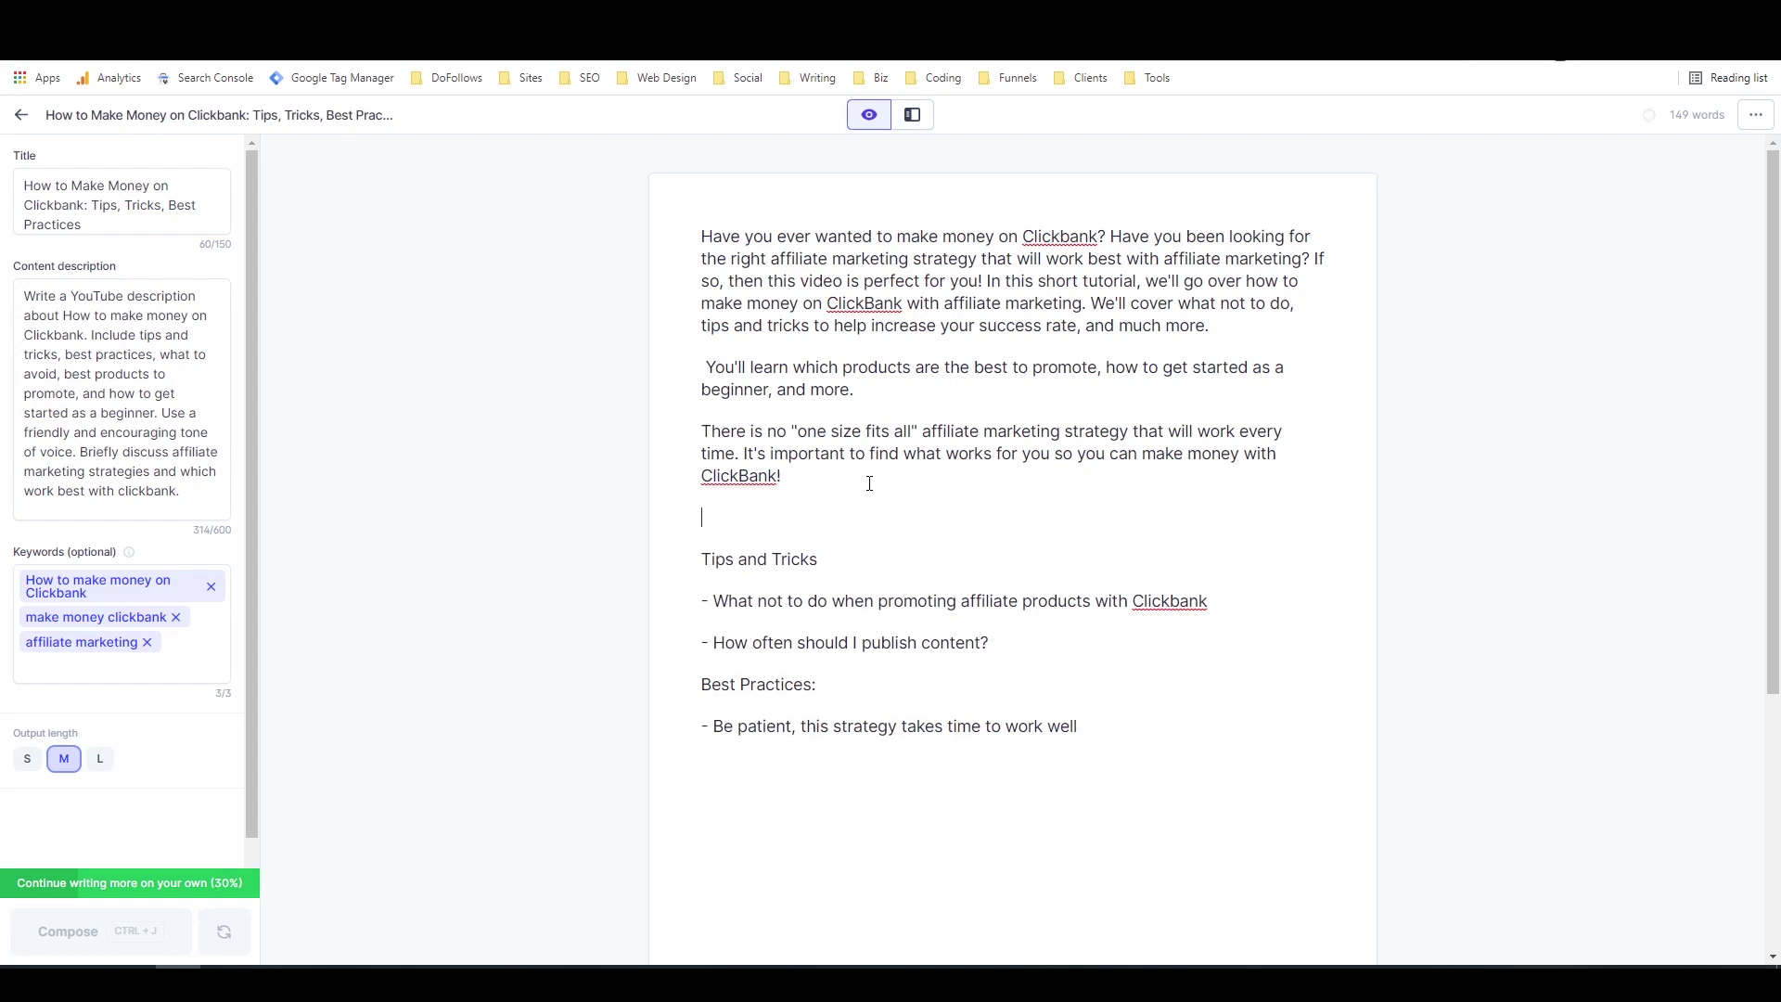
type("Getting started")
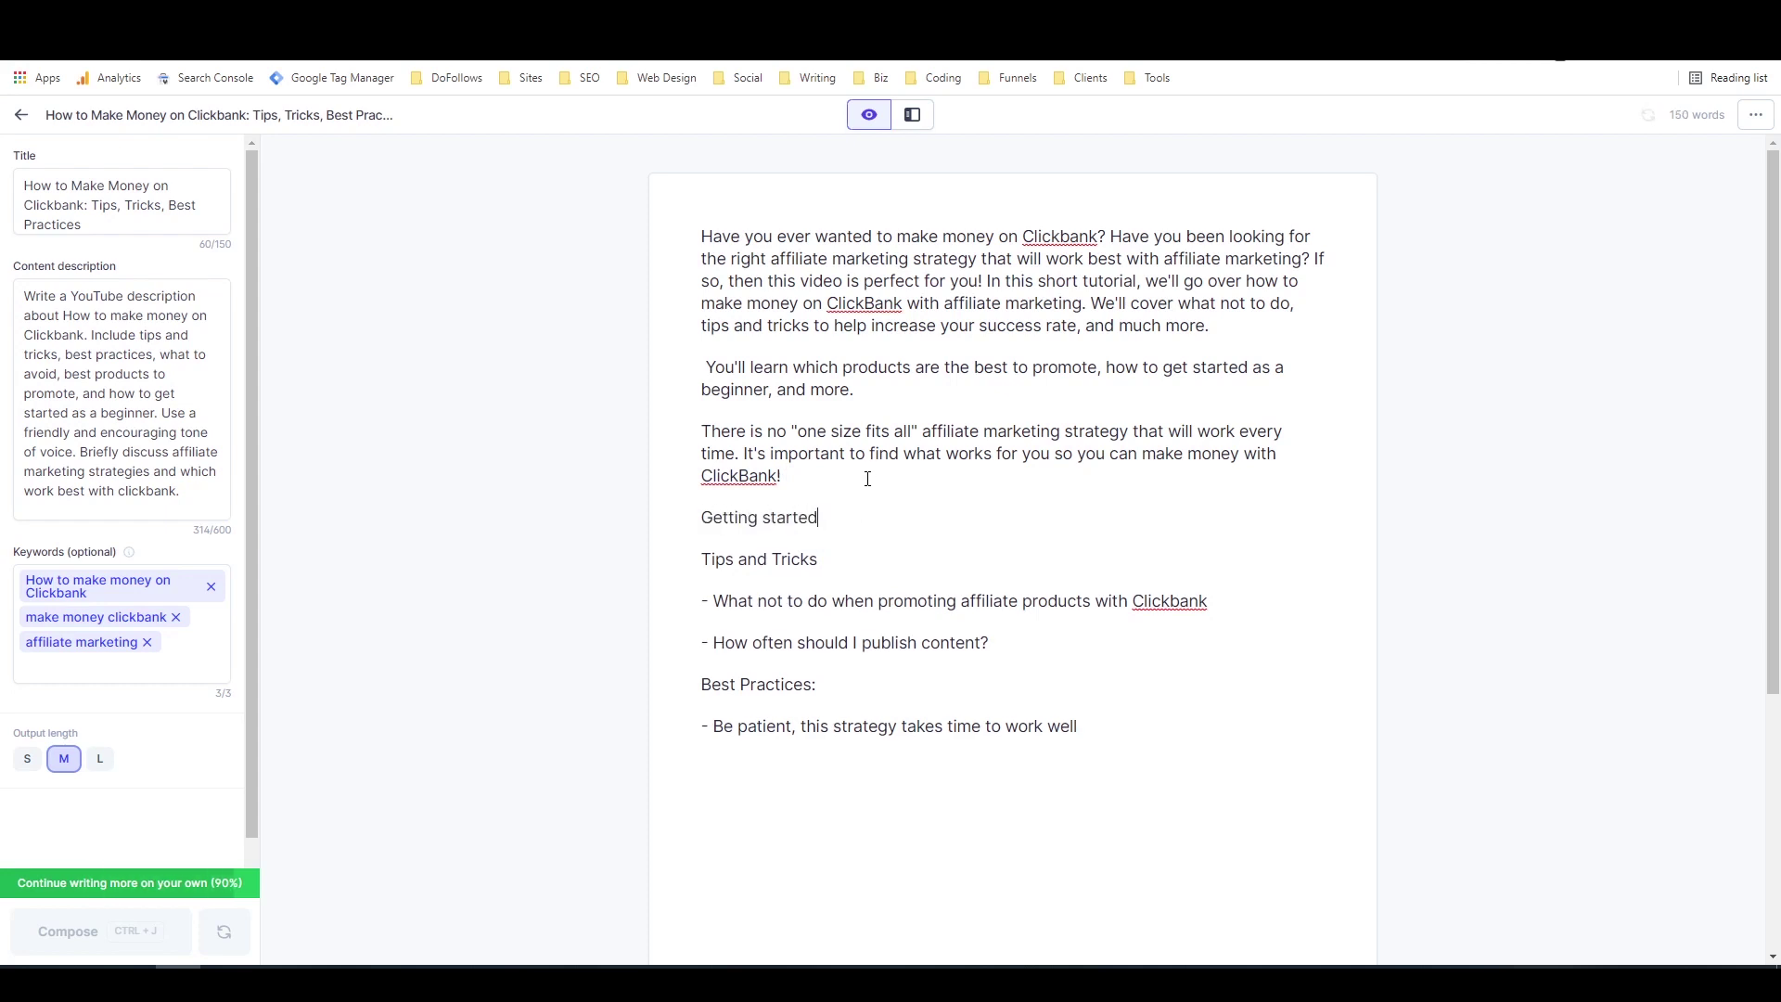
type(" on Clibank")
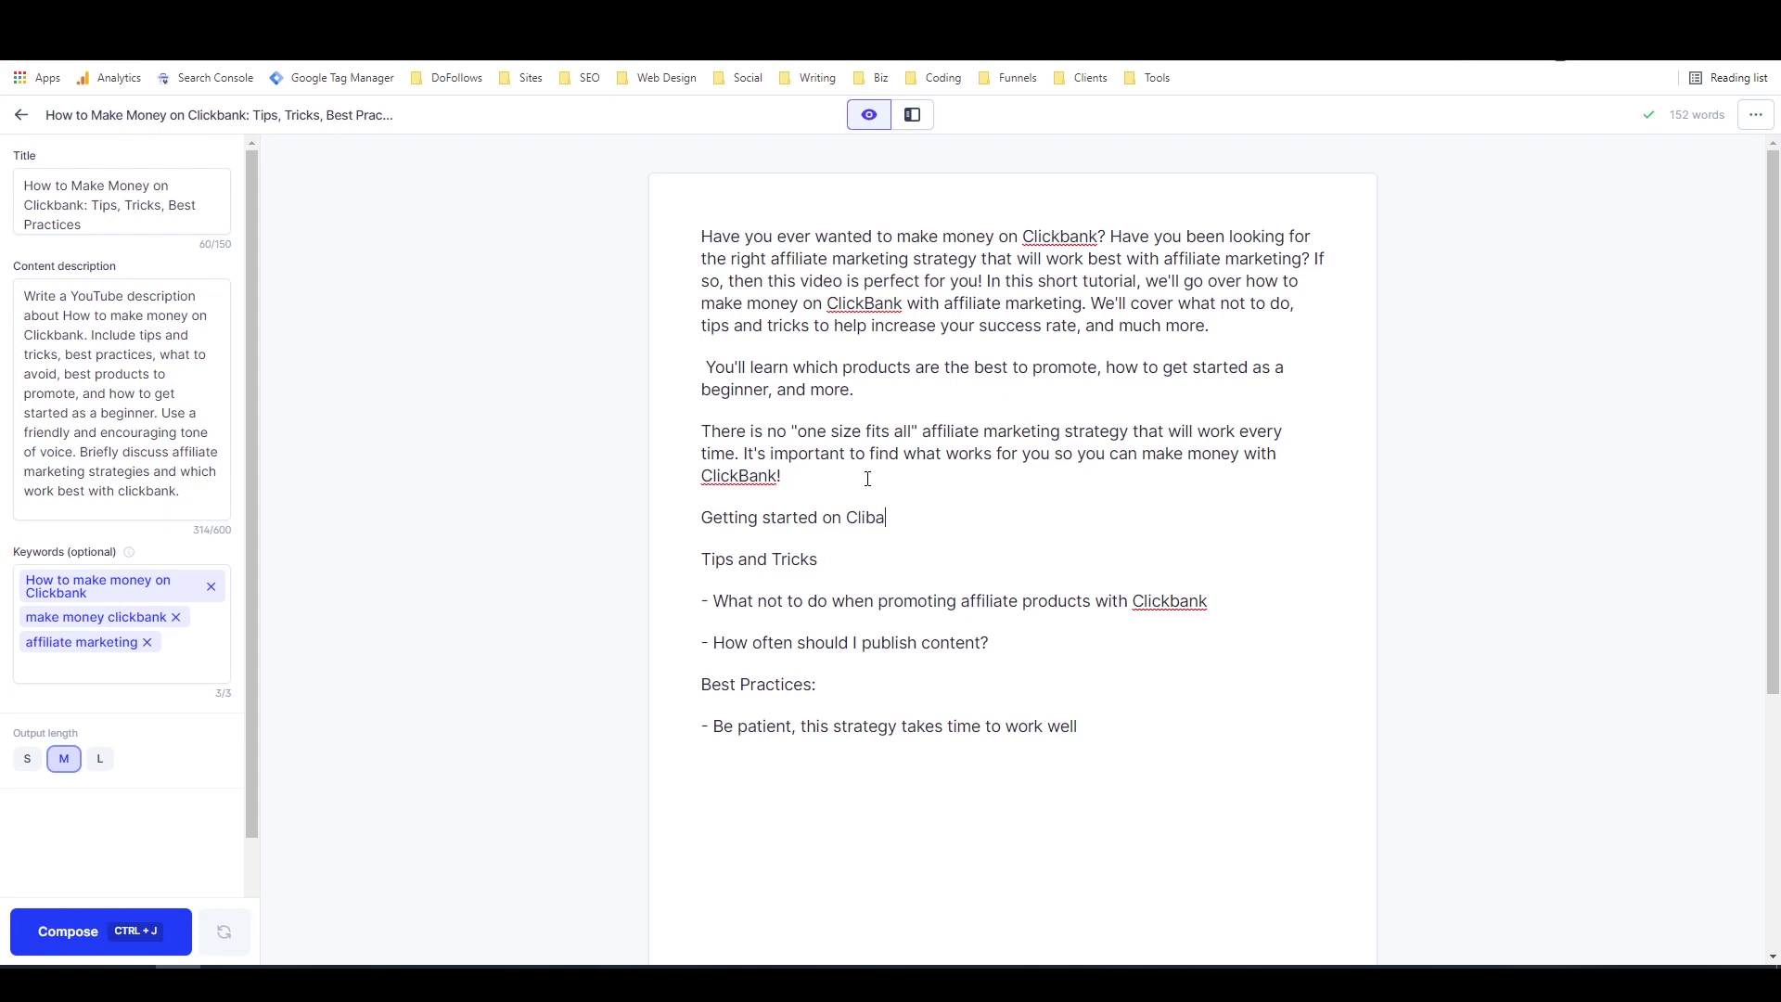
key("BackSpace")
key("BackSpace")
key("BackSpace")
key("BackSpace")
key("BackSpace")
type("ckbank as ab")
type("eginner is")
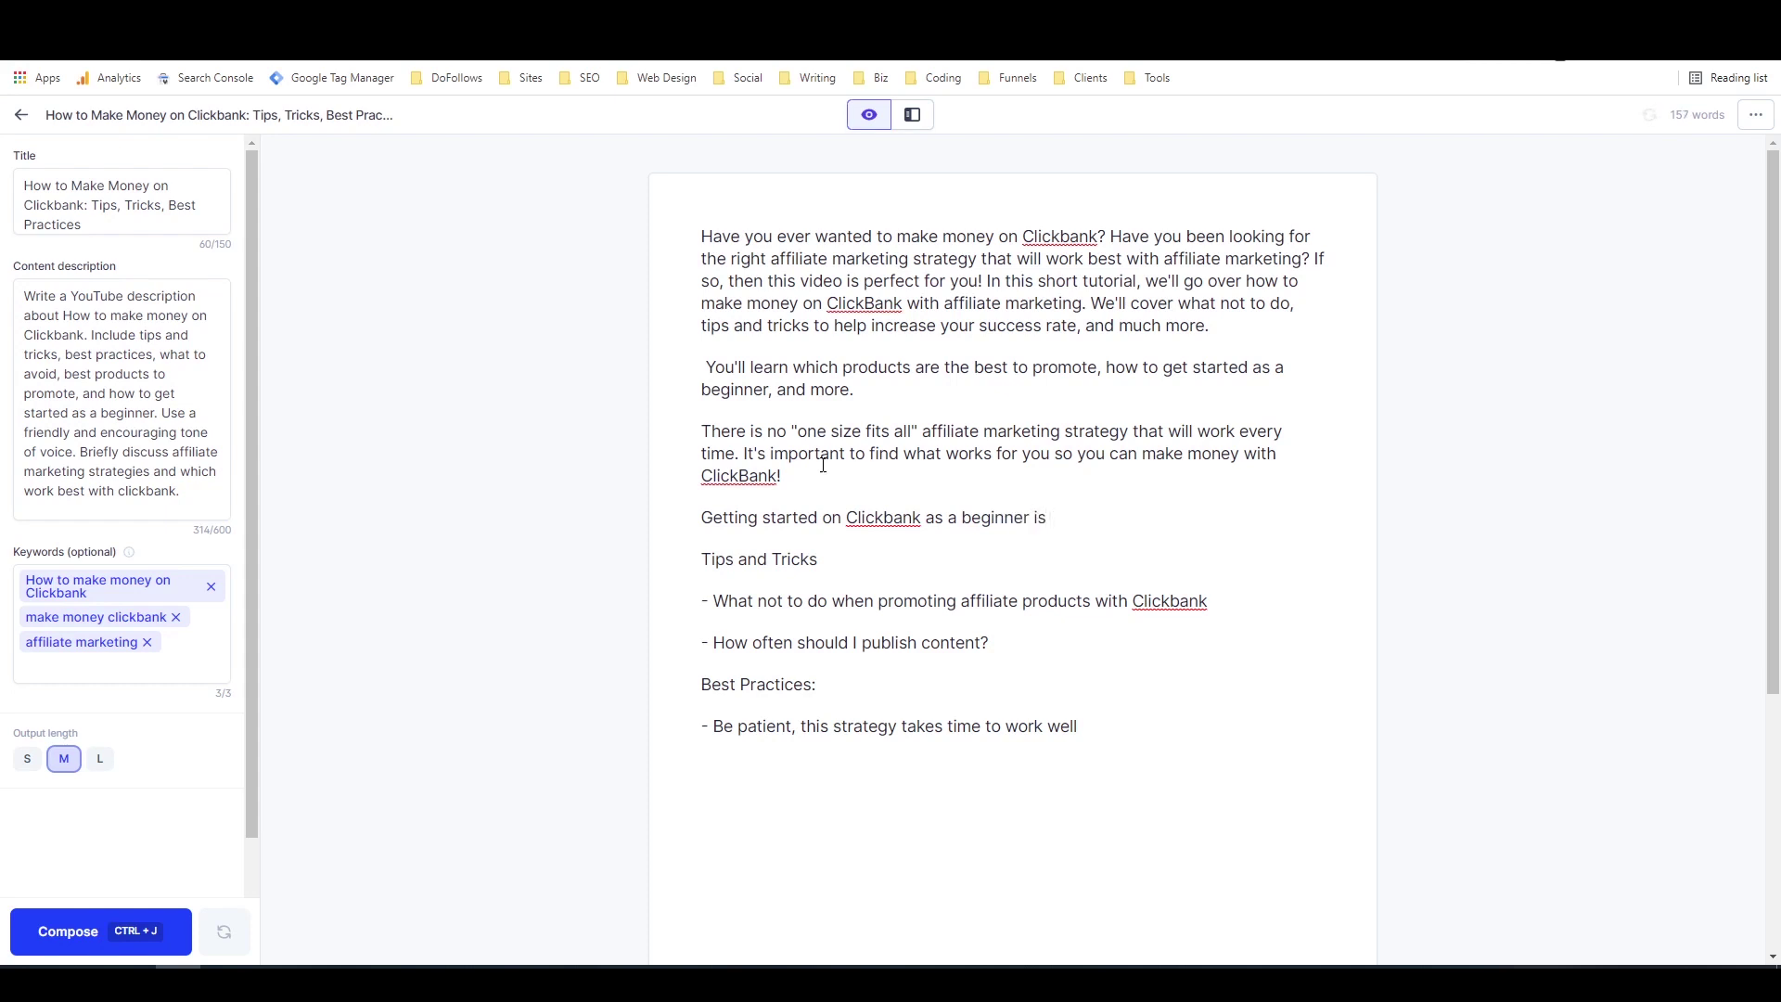
left_click(100, 758)
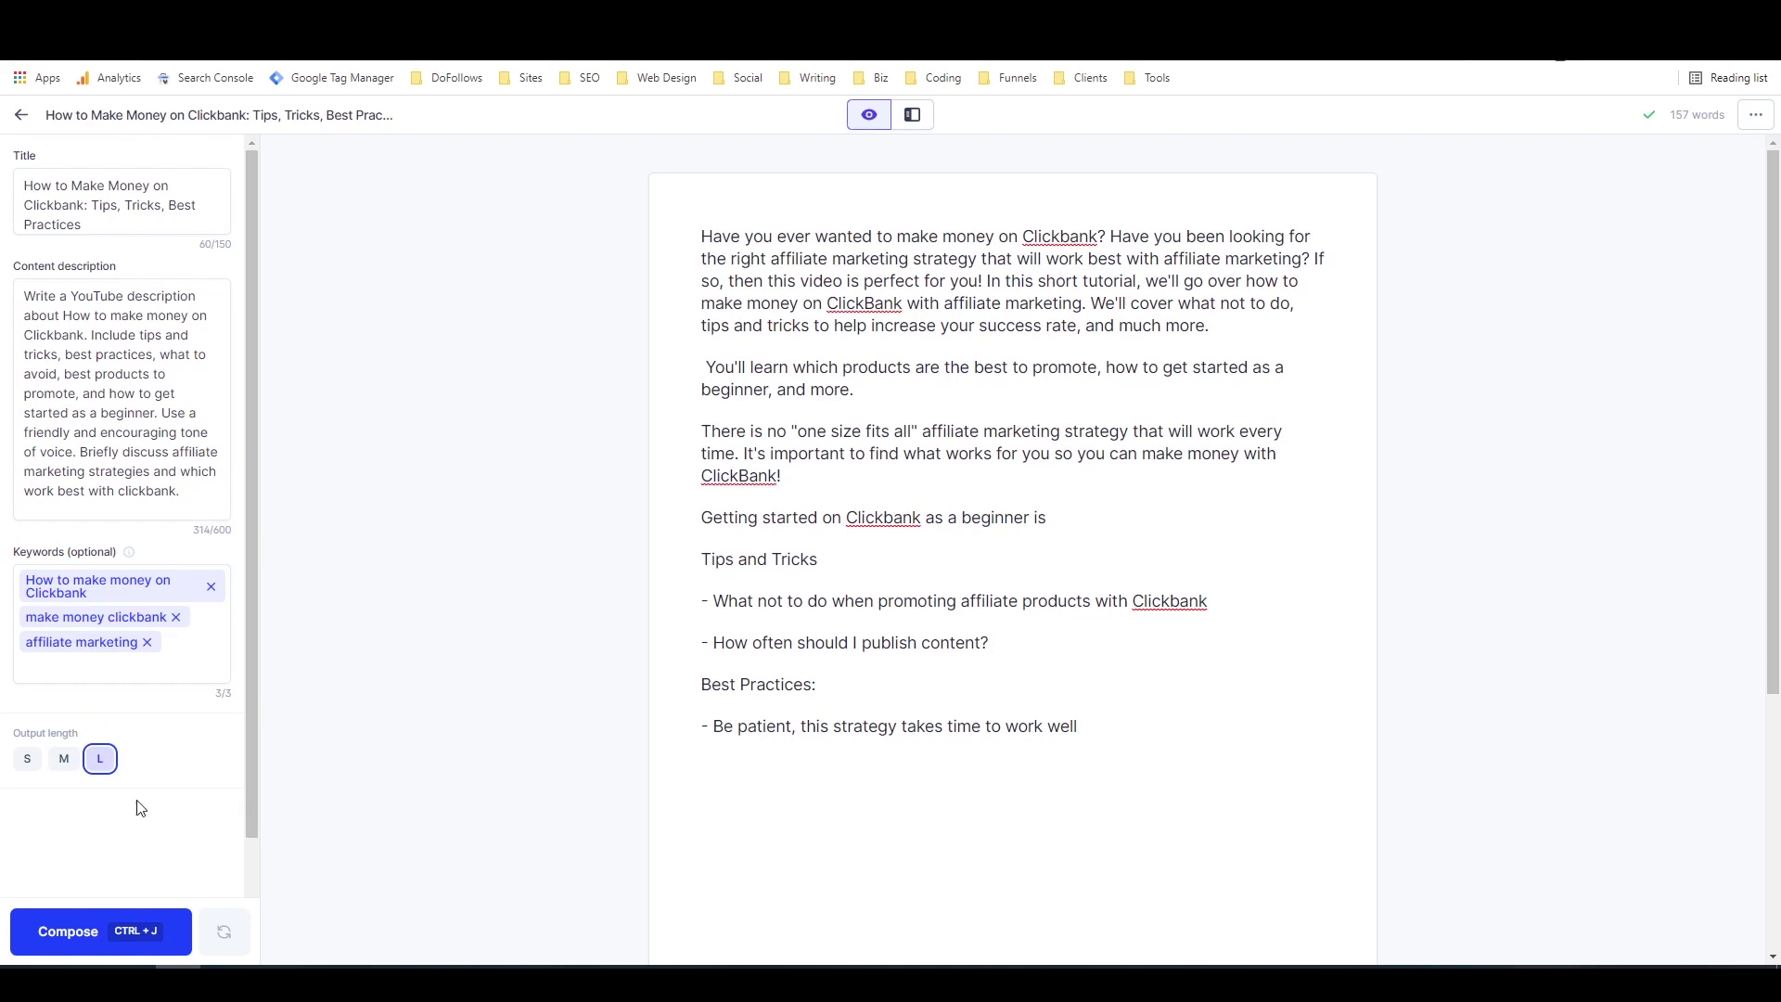
left_click(84, 925)
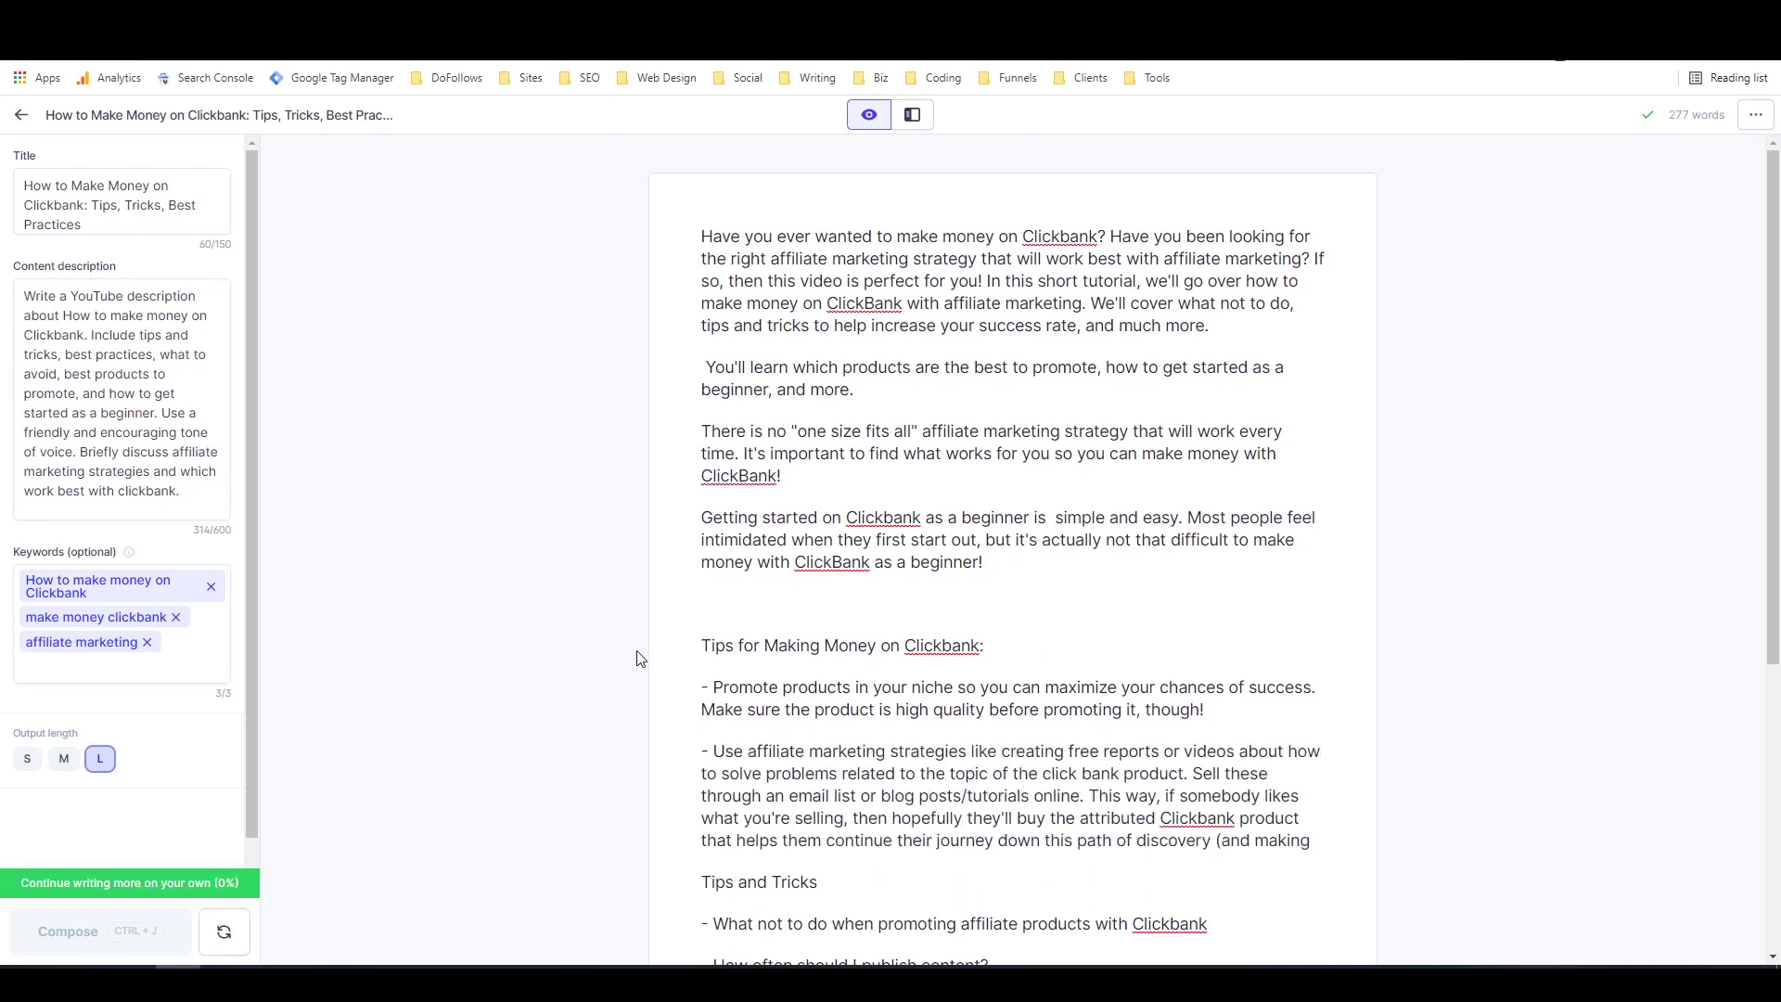
scroll(761, 612, "down", 2)
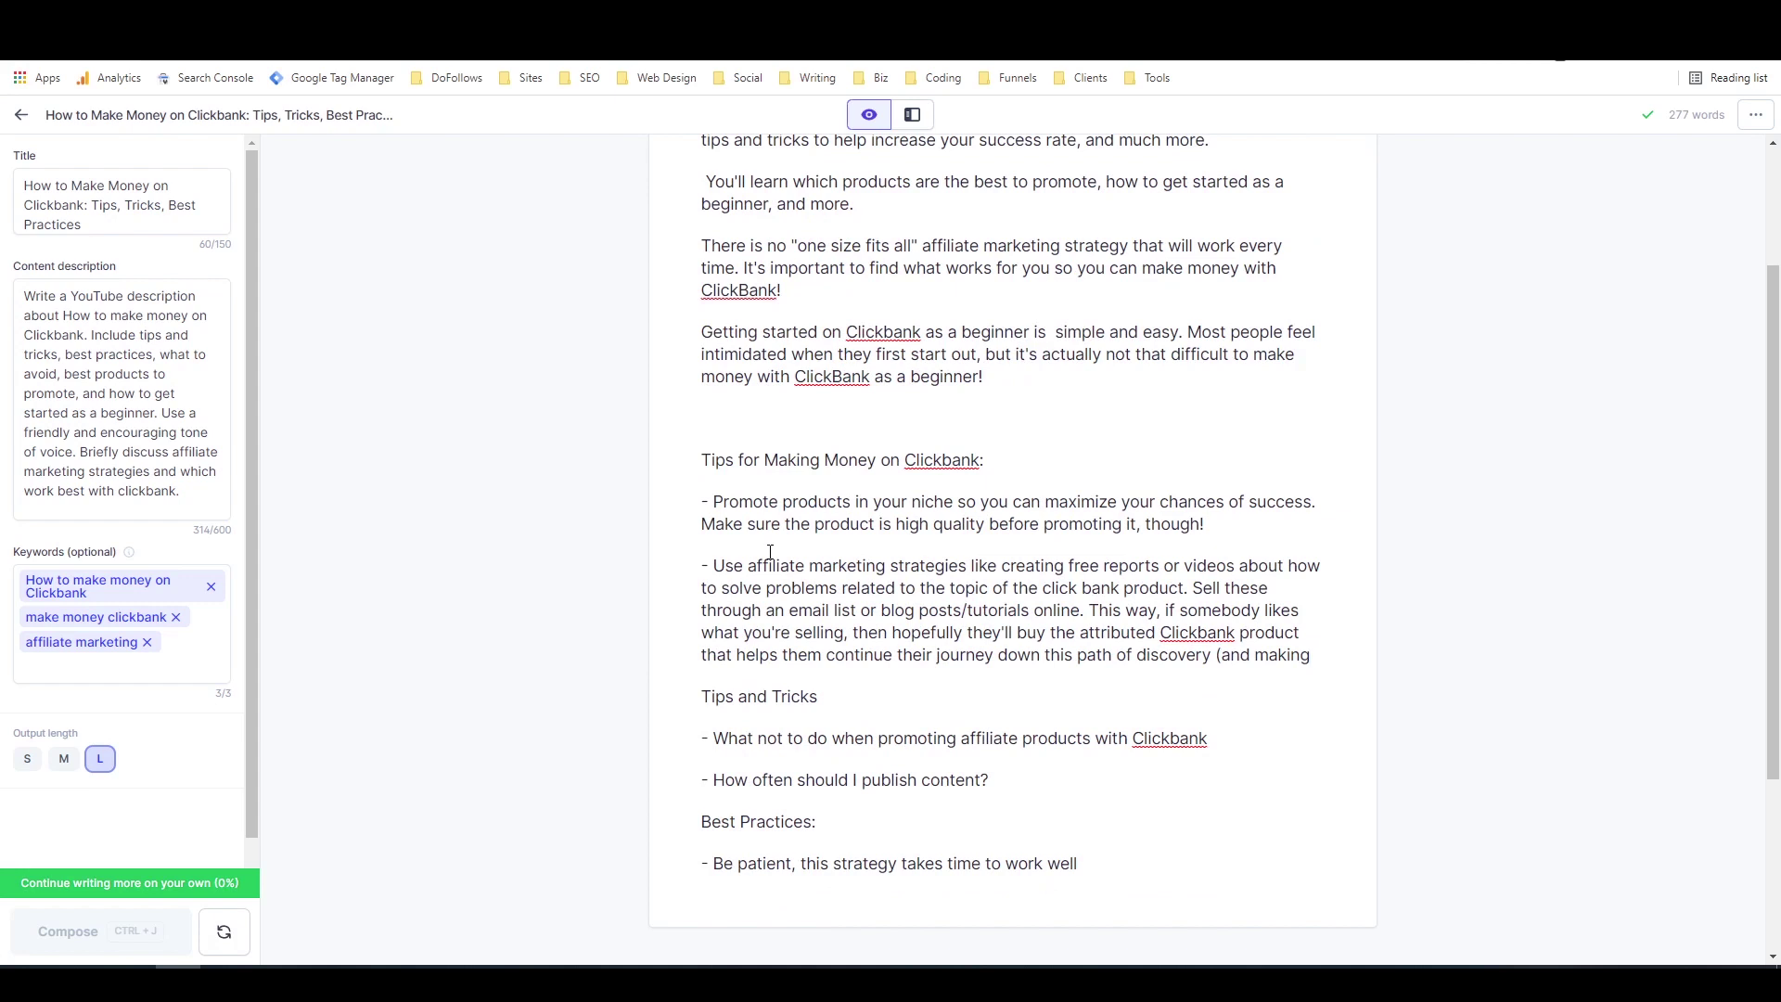
double_click(712, 568)
left_click(742, 413)
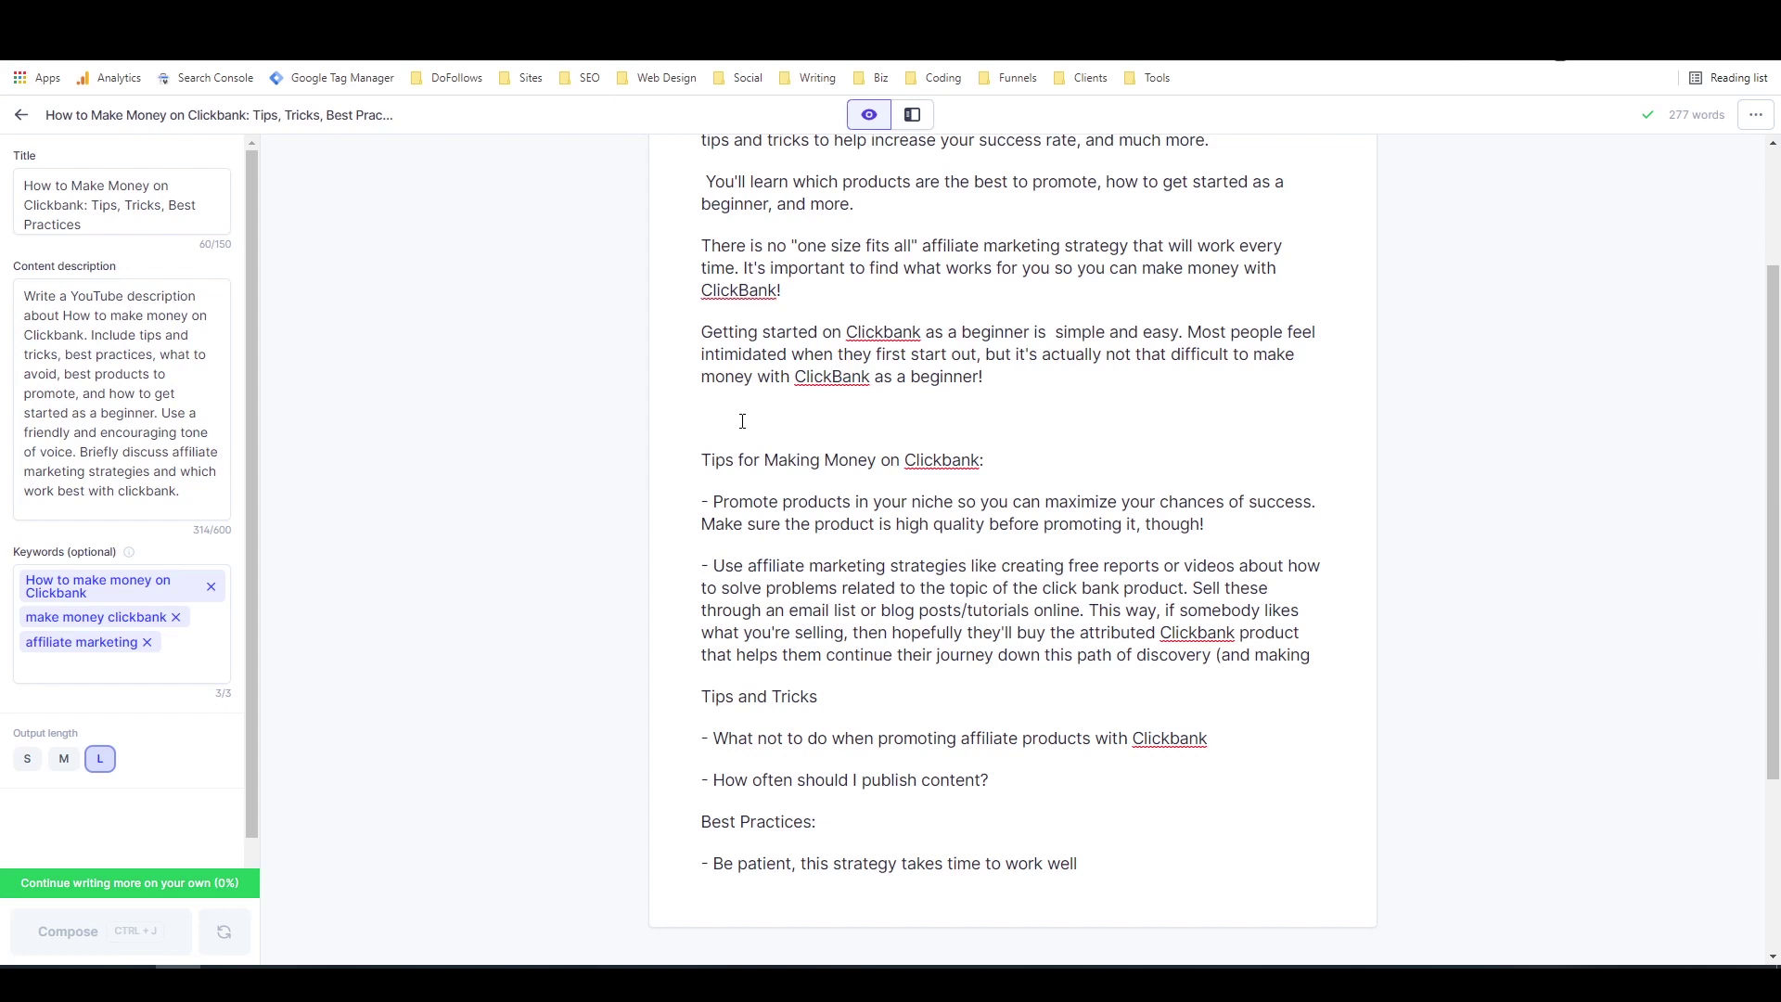
scroll(742, 431, "up", 2)
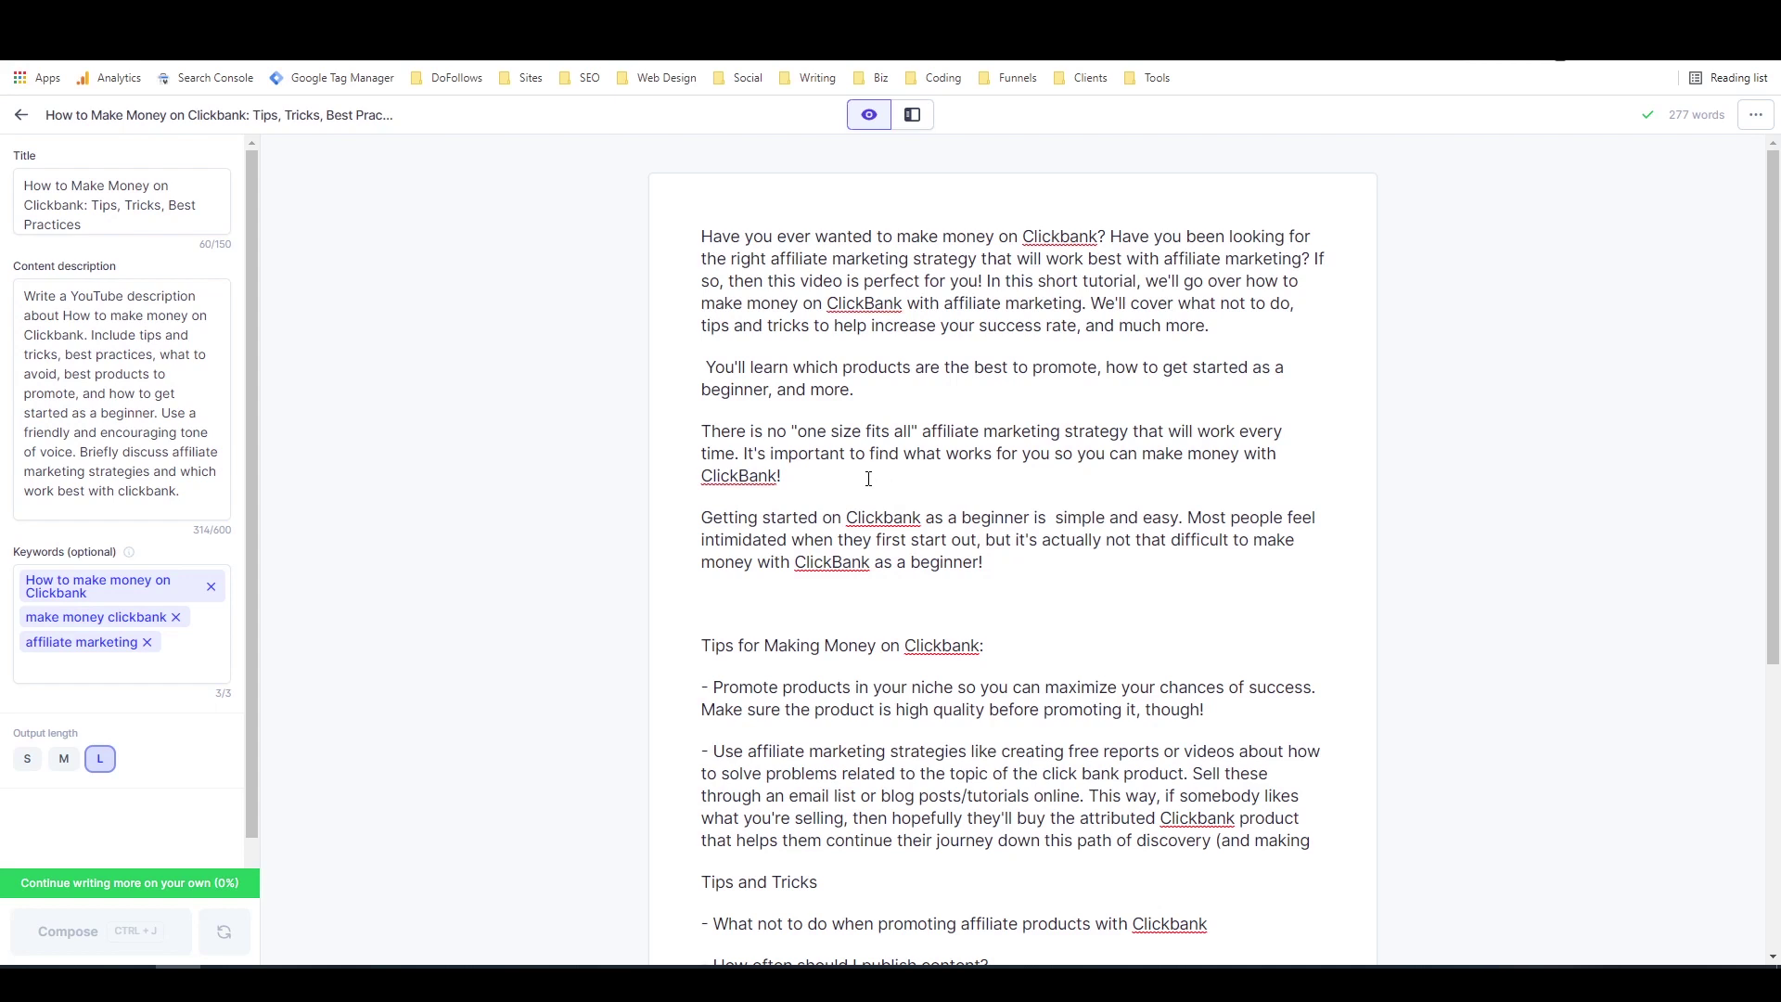
key("Return")
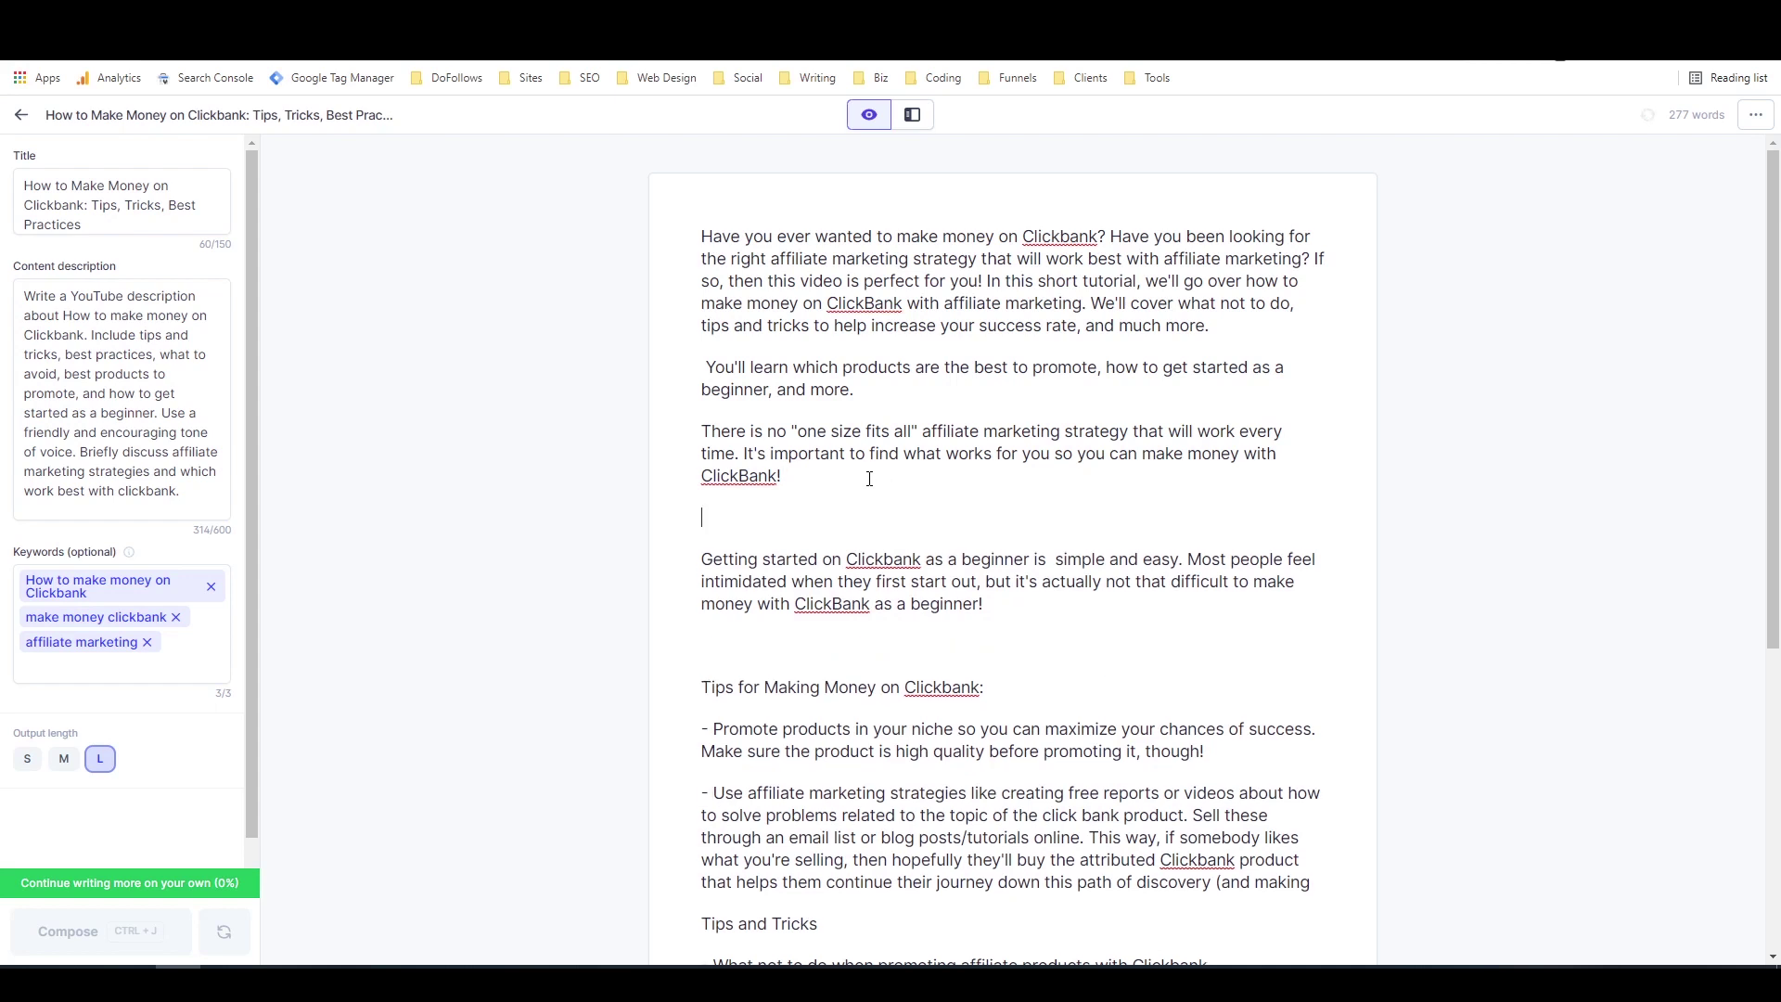
type("***")
double_click(774, 516)
left_click(774, 524)
double_click(772, 520)
left_click(755, 527)
double_click(702, 519)
left_click(745, 521)
left_click_drag(787, 475, 701, 228)
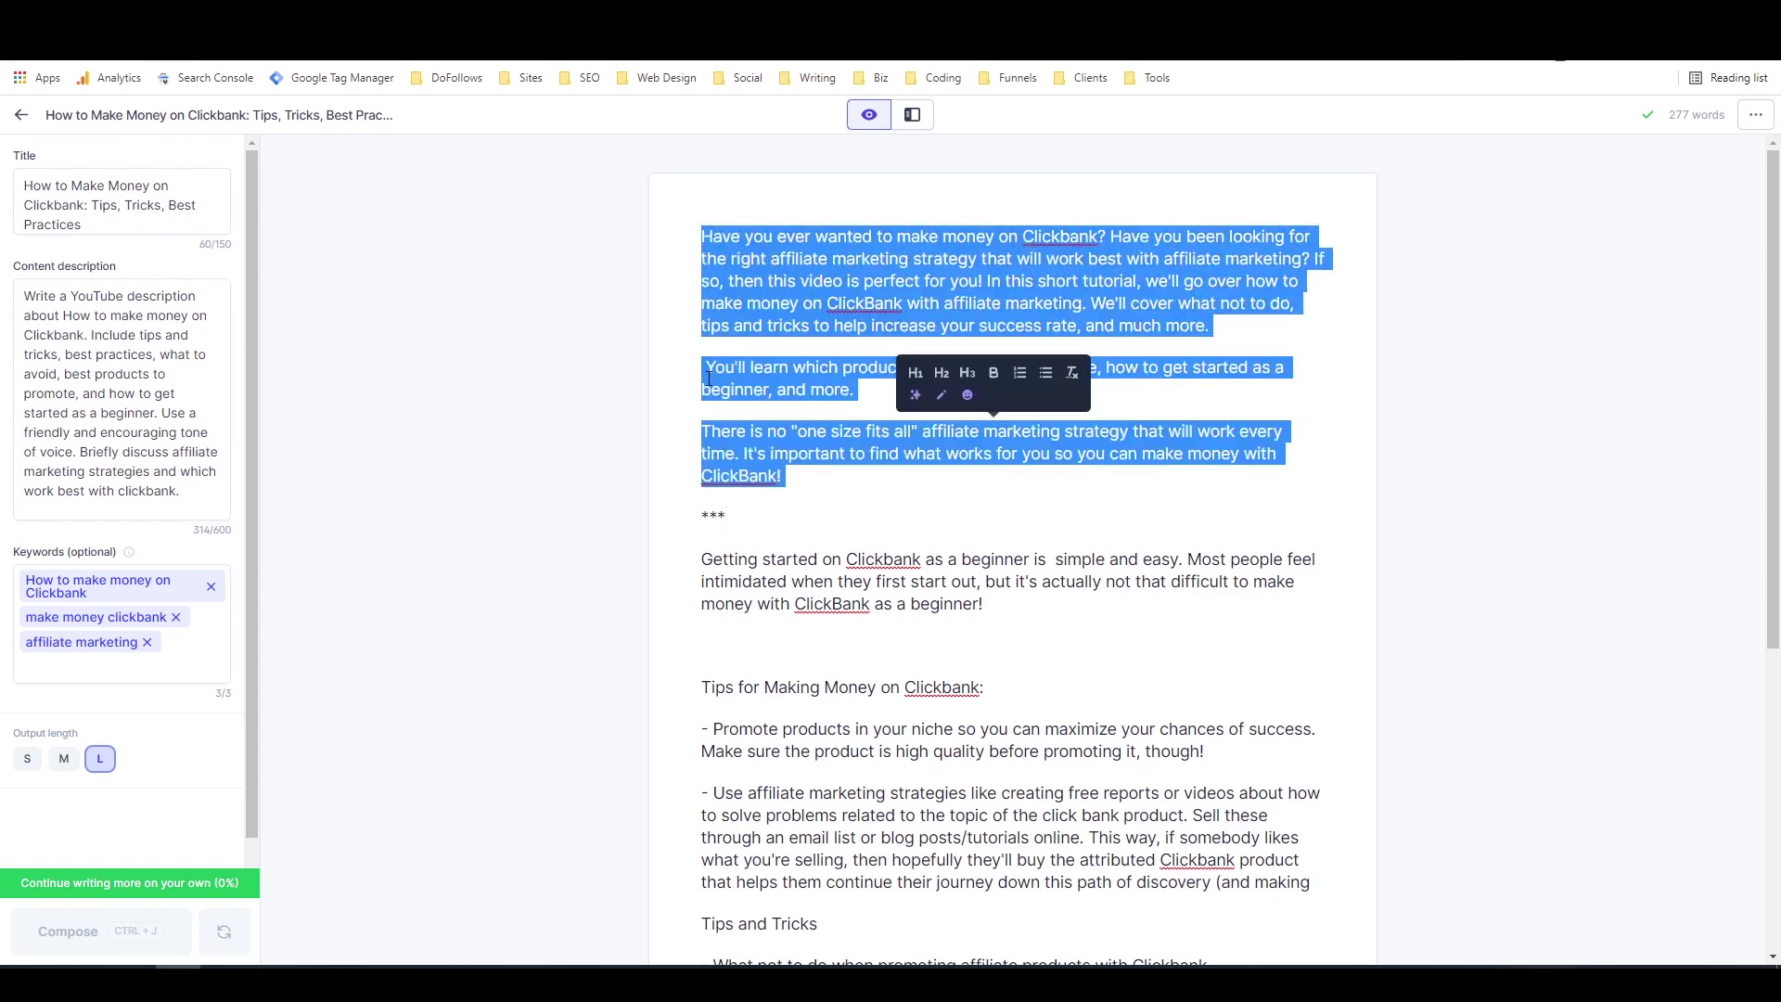
double_click(712, 516)
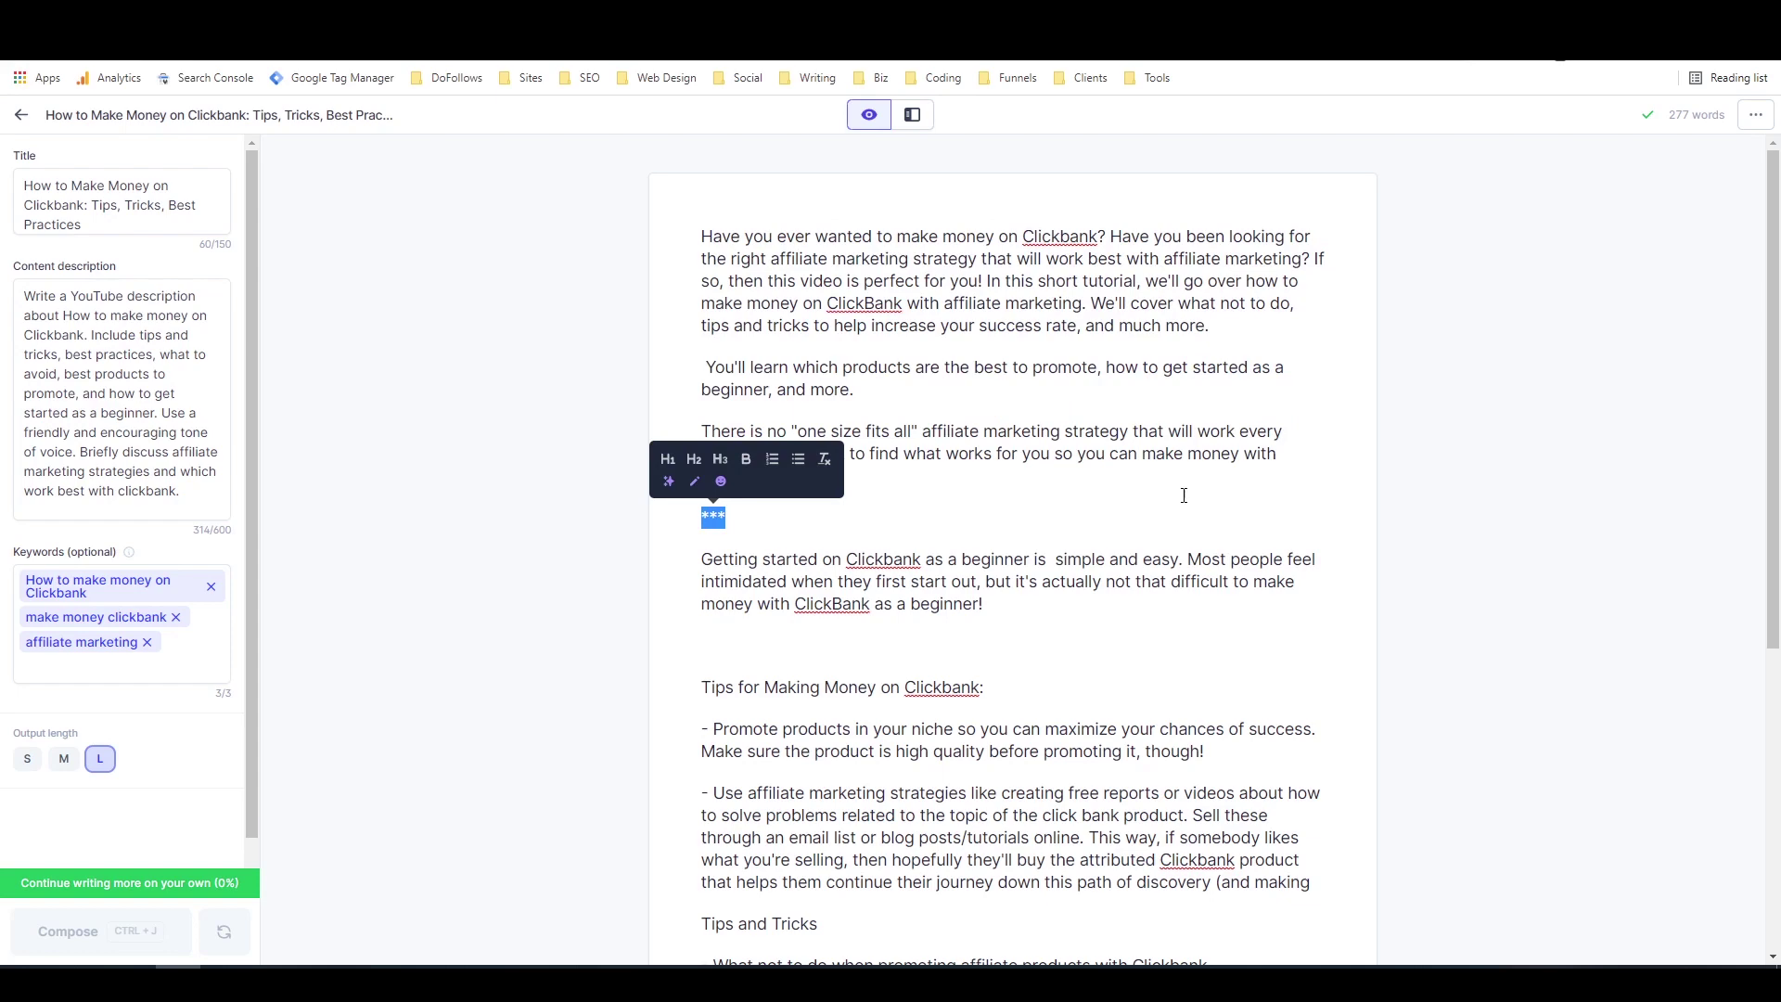
scroll(1183, 495, "down", 1)
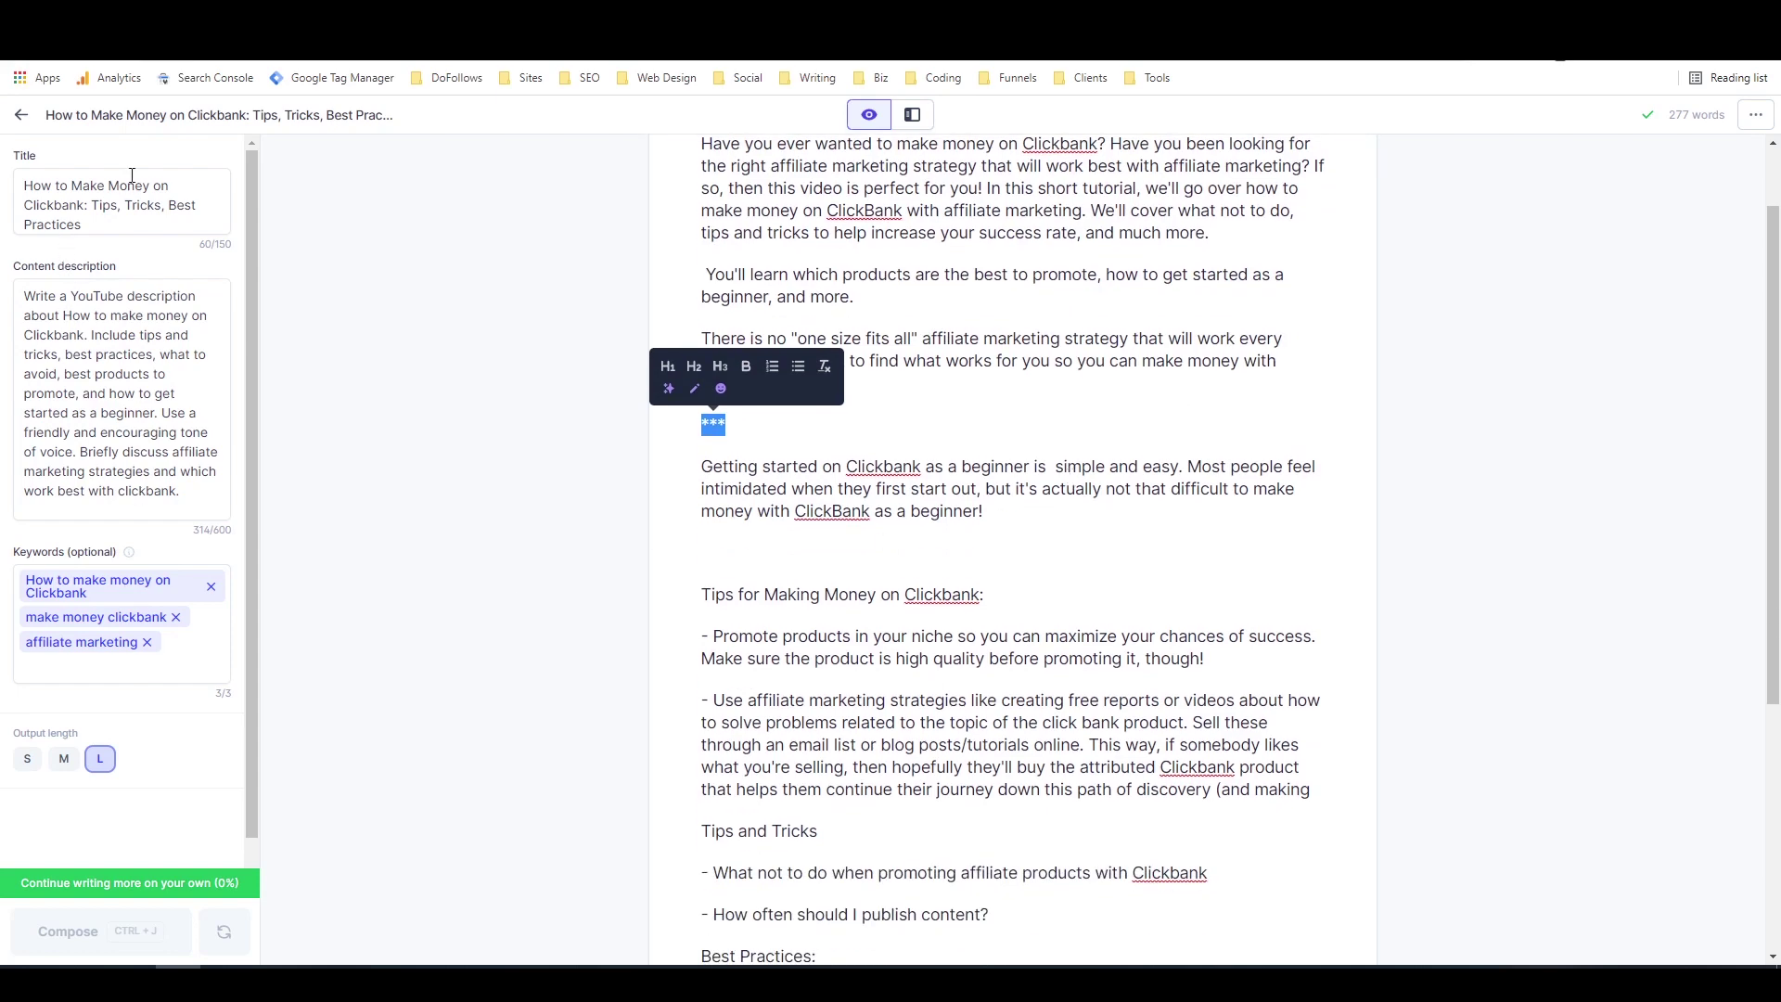
scroll(771, 560, "down", 1)
left_click(742, 458)
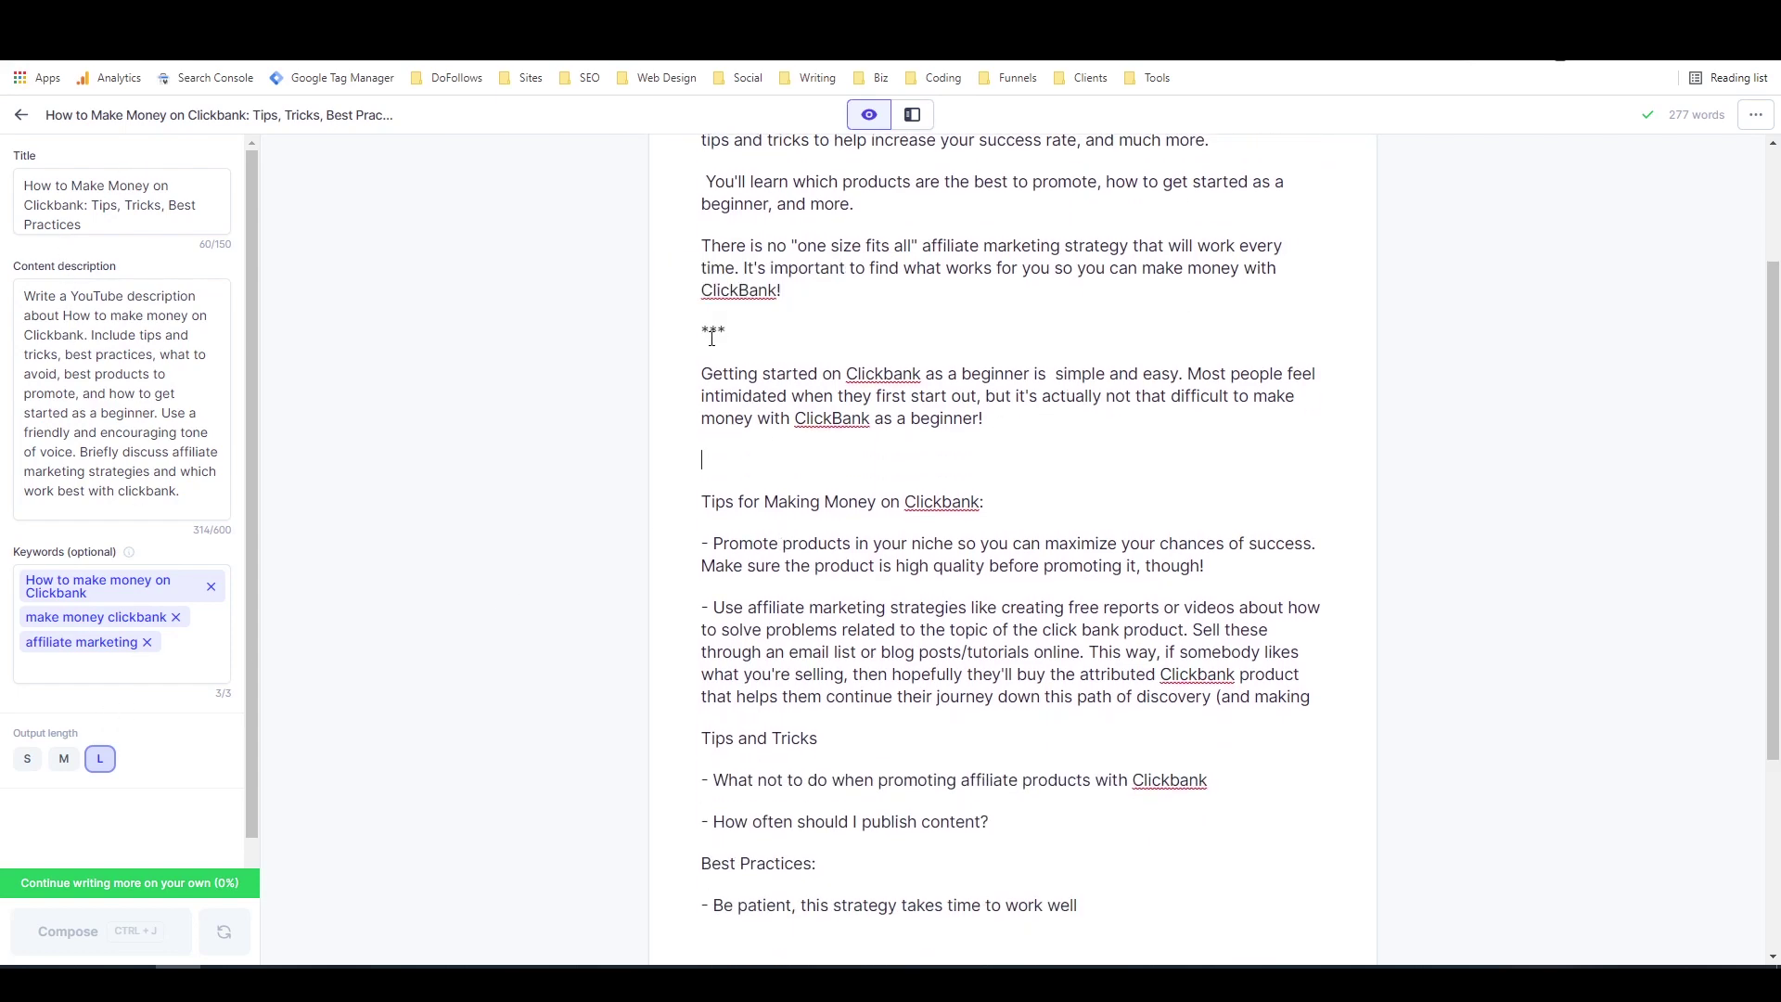
scroll(877, 371, "down", 4)
scroll(788, 446, "up", 5)
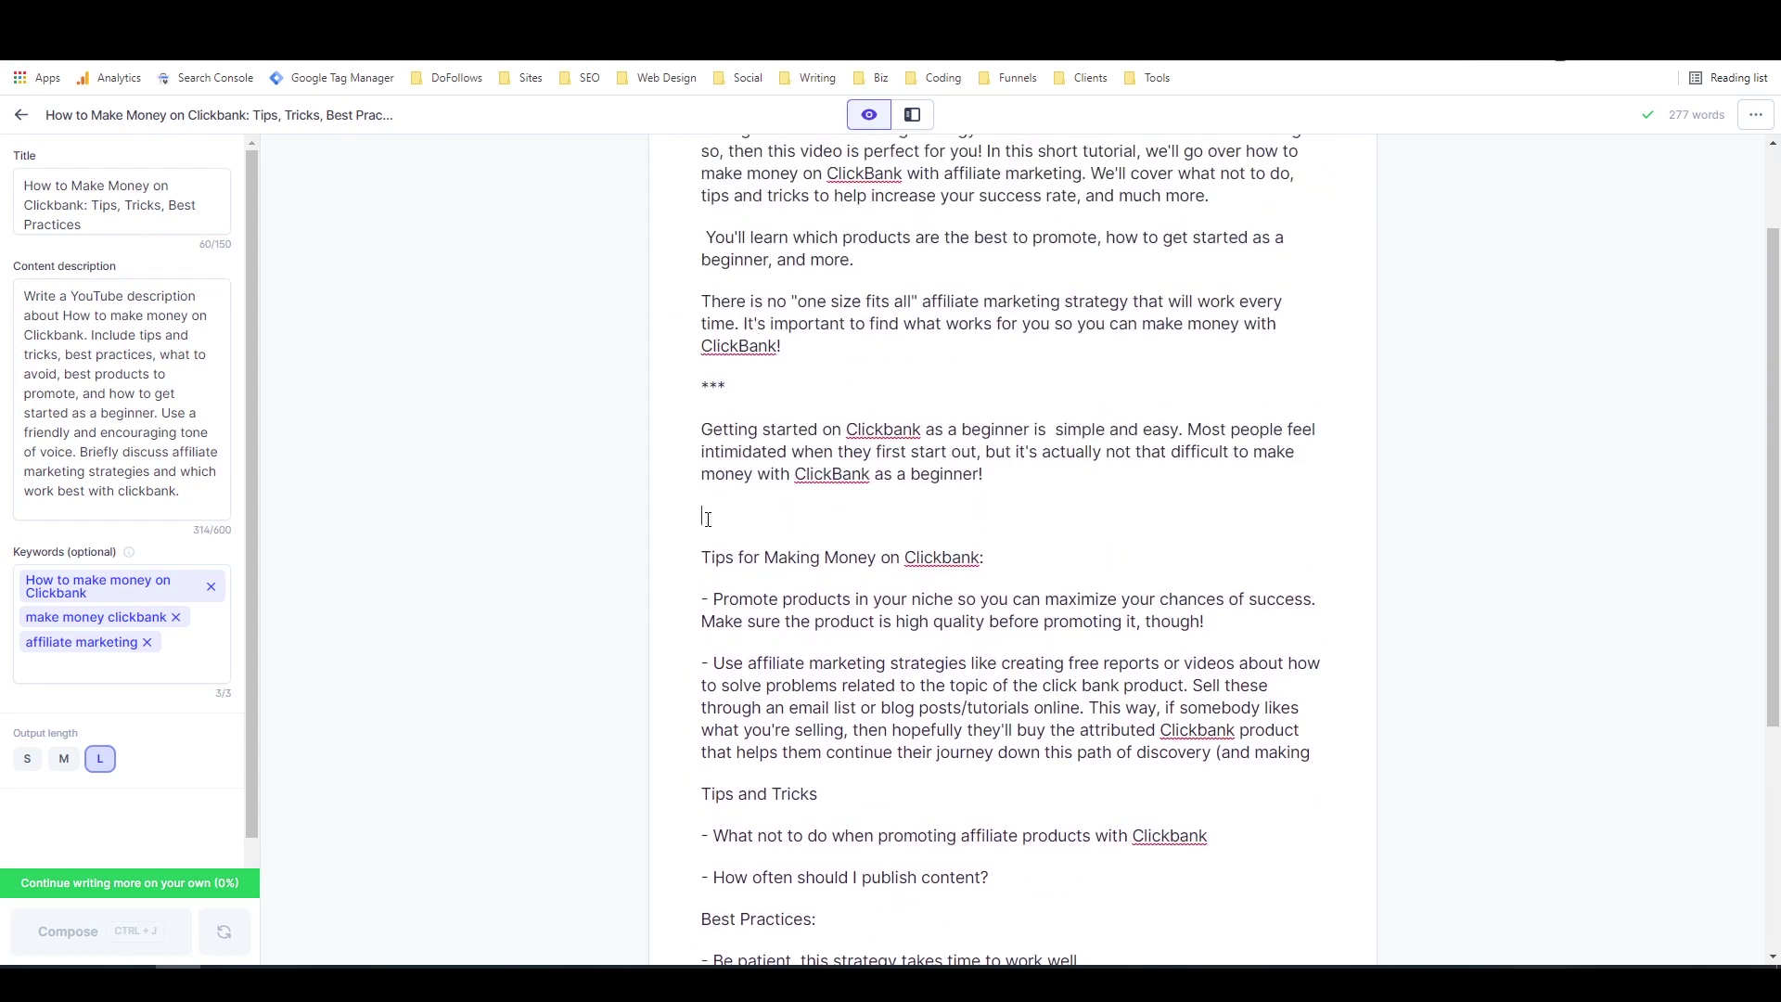
left_click(742, 393)
key("Return")
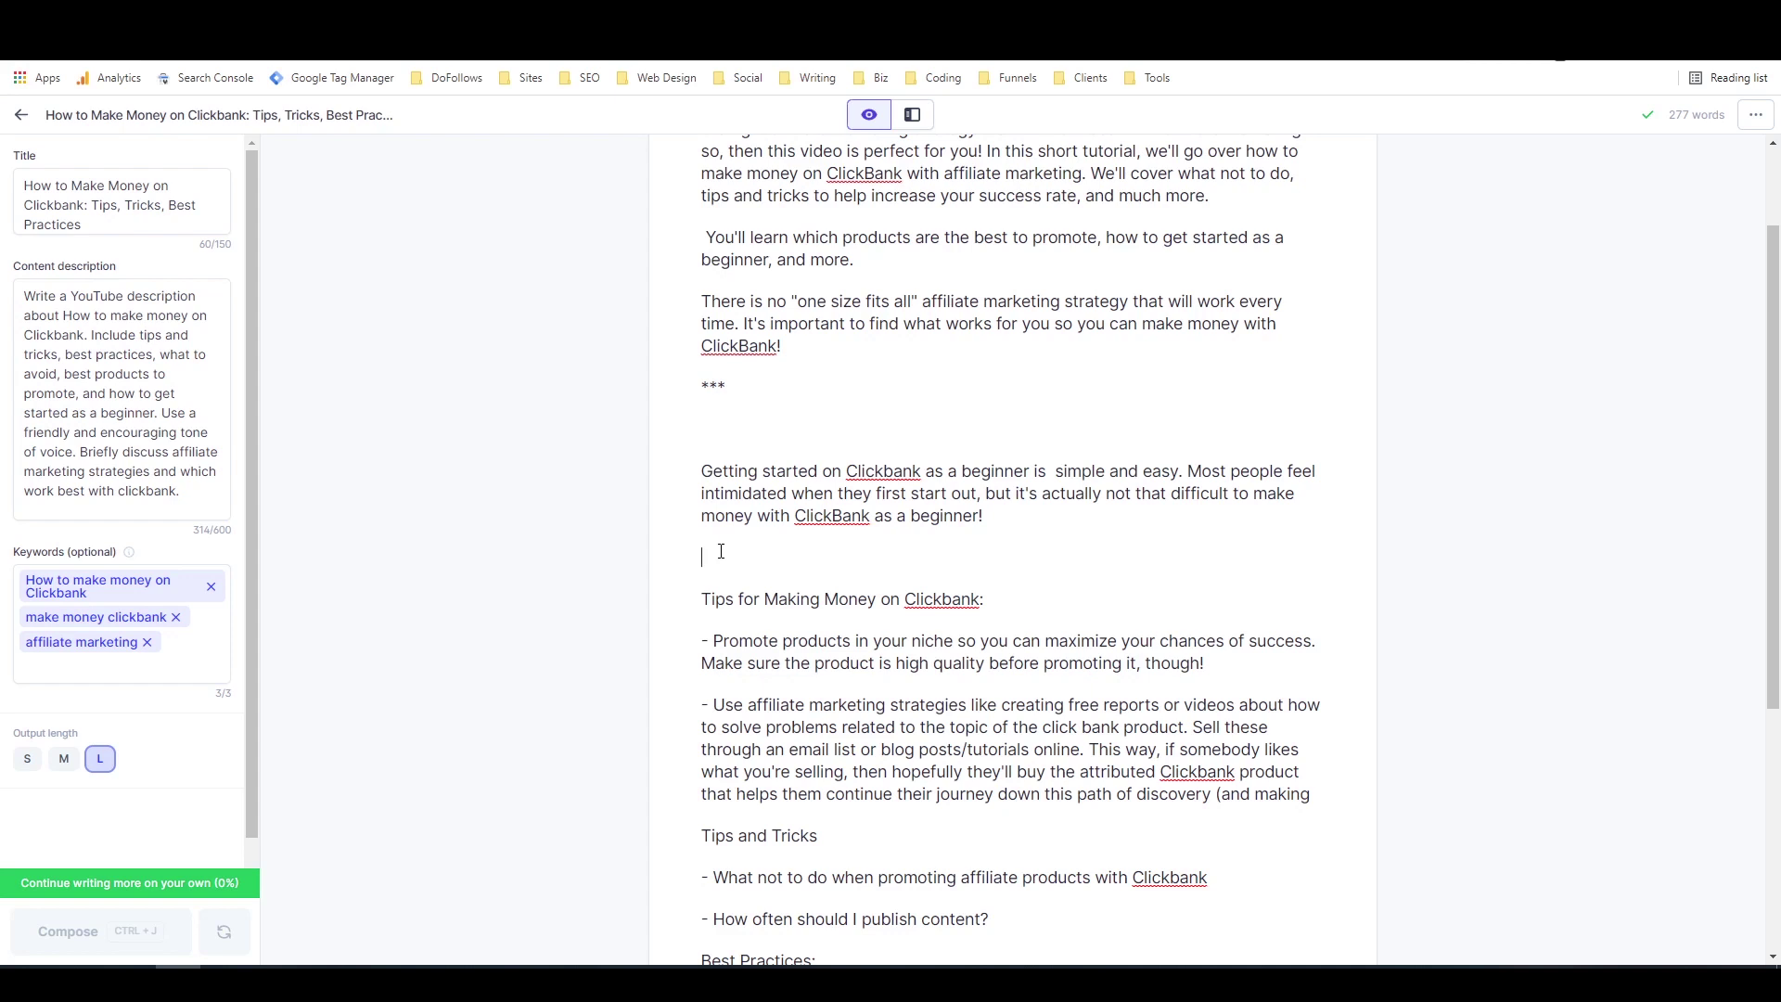
key("BackSpace")
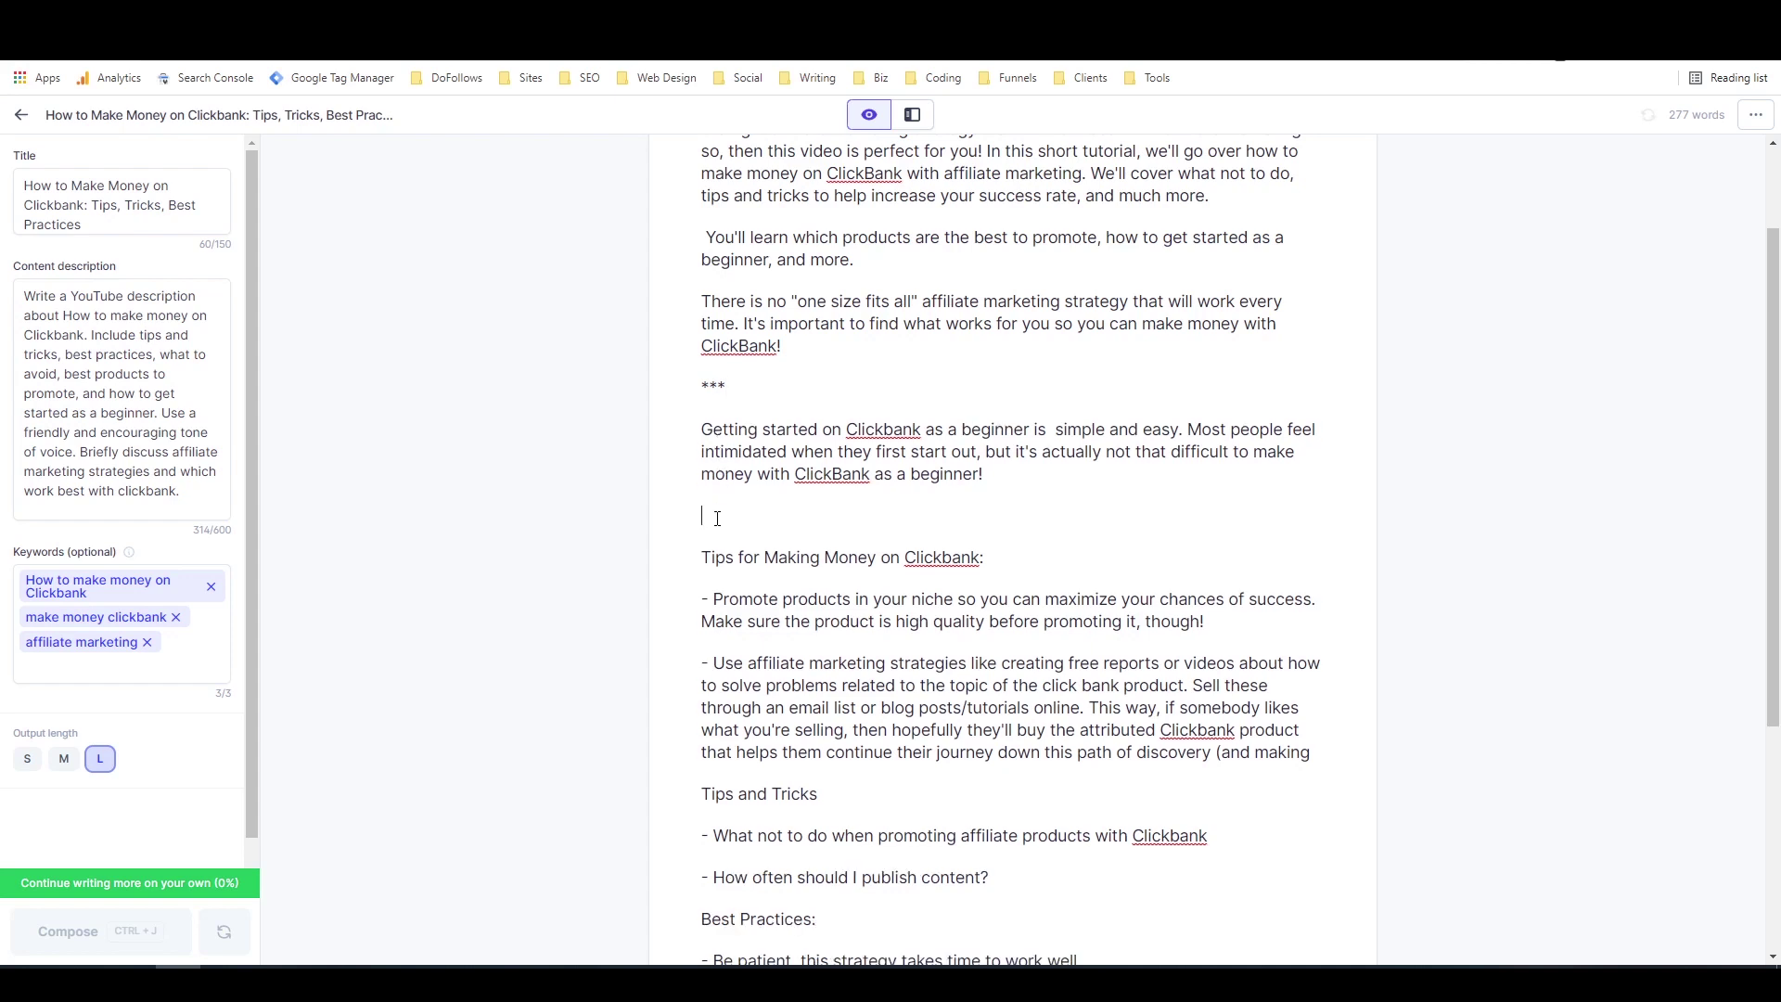
left_click_drag(699, 428, 1002, 473)
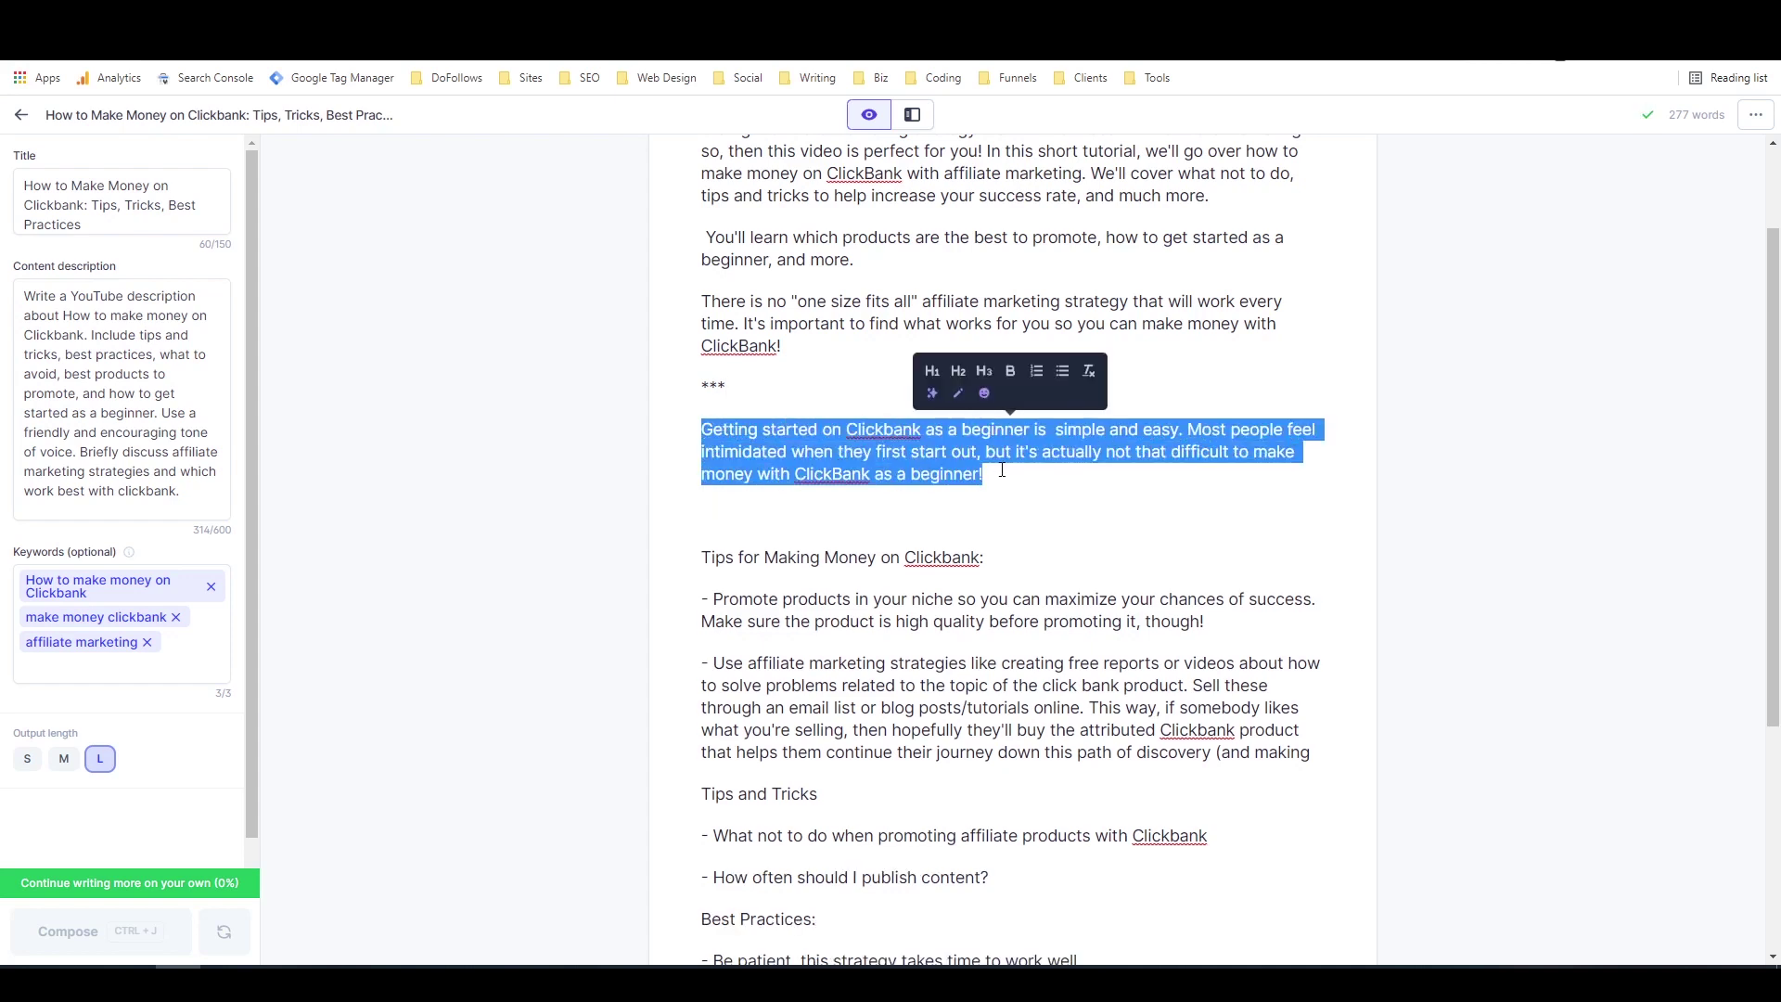
Step: Type 'One of the main barriers you may face is believing you can do it.' and let Jarvis continue
left_click(728, 509)
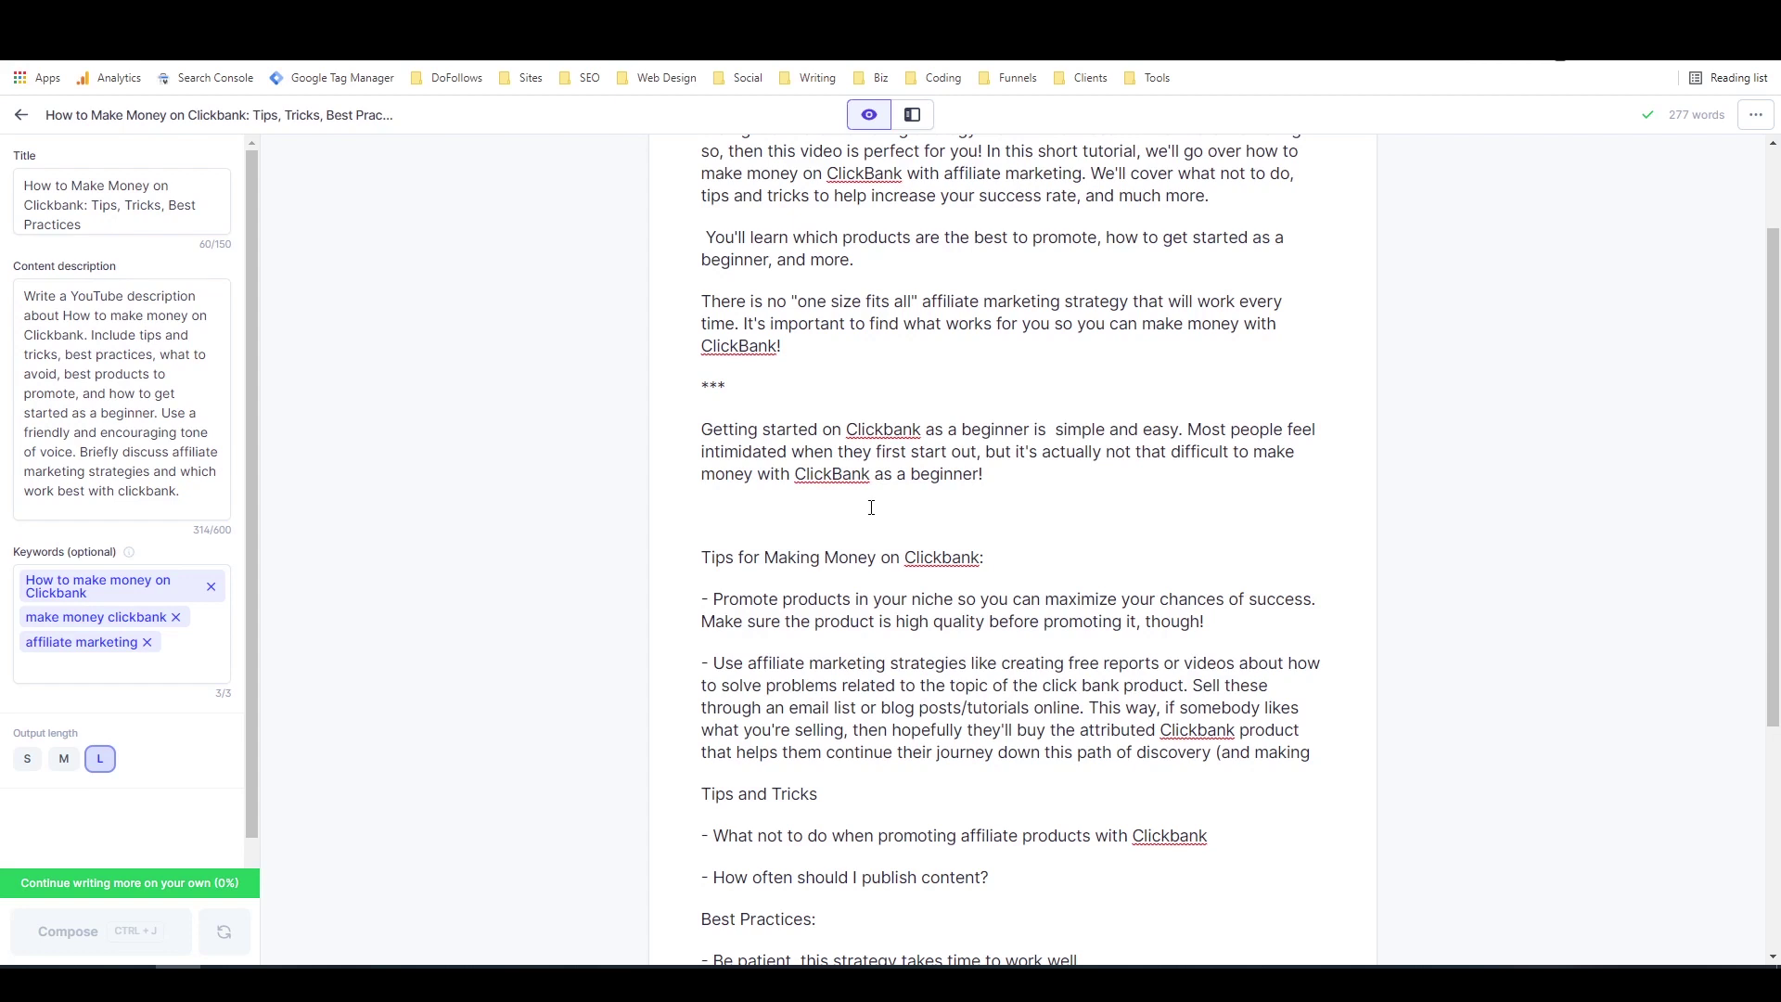
type("On")
key("BackSpace")
key("BackSpace")
type("One of the main ")
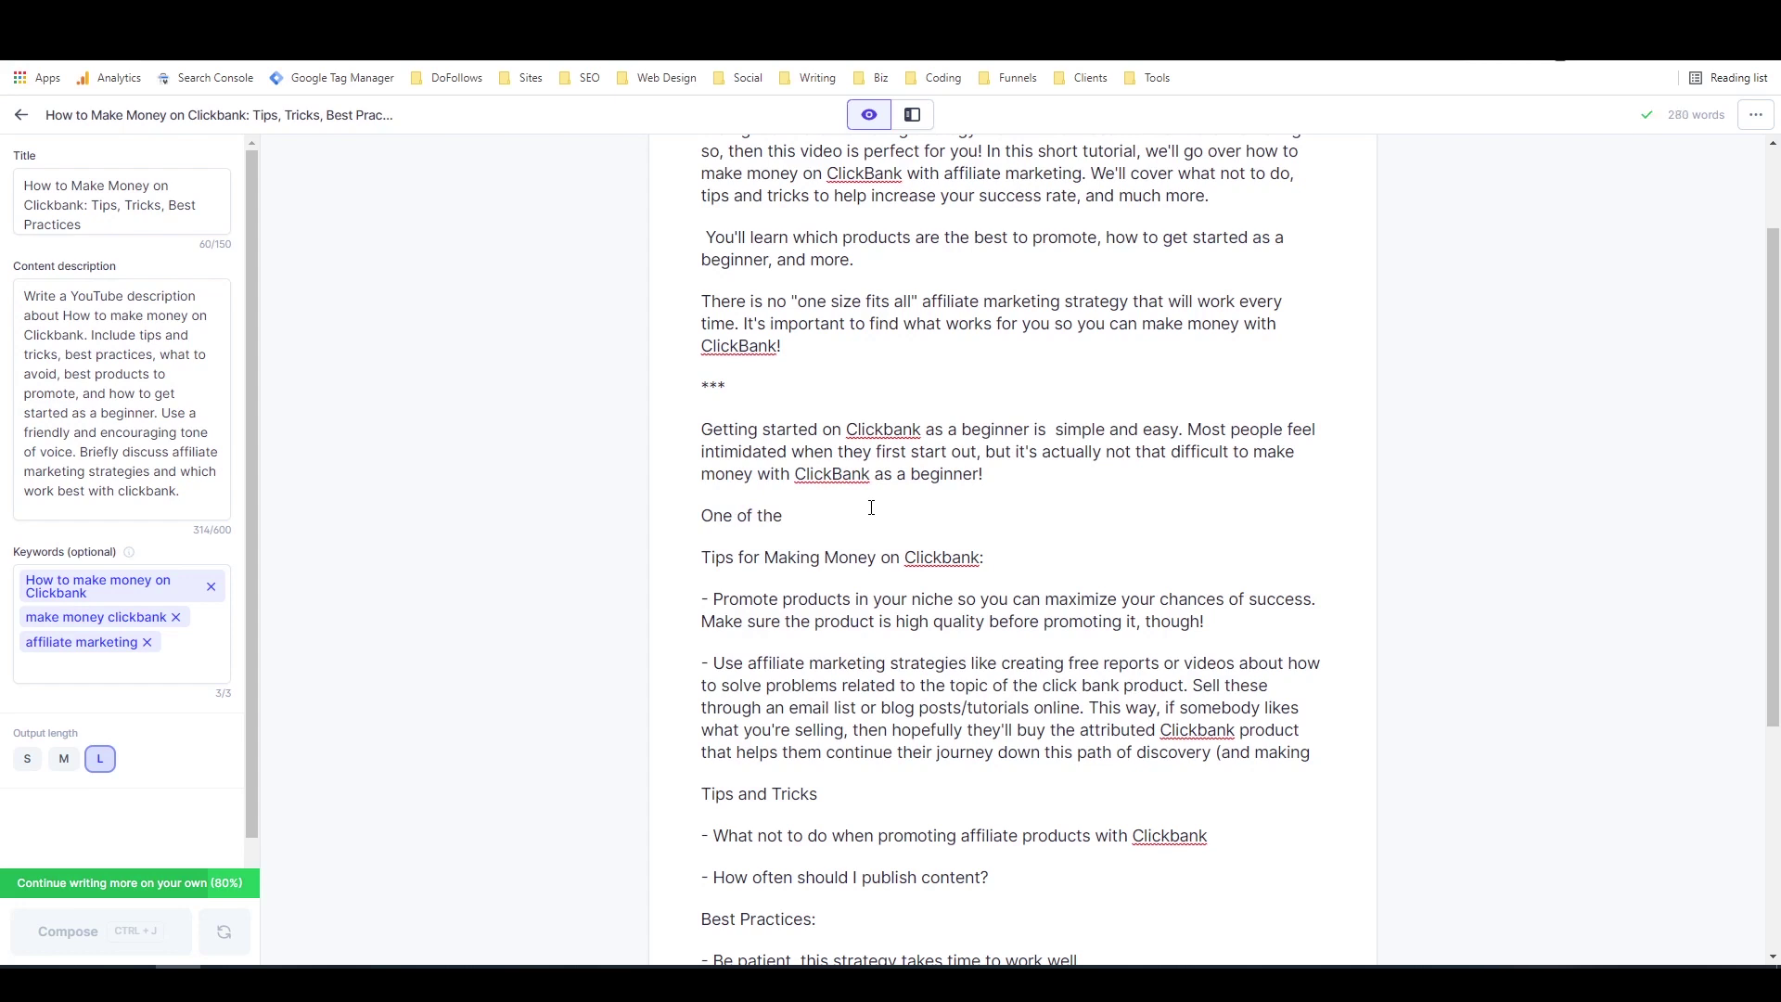
type("barriers youm")
key("BackSpace")
key("BackSpace")
type("may face is ")
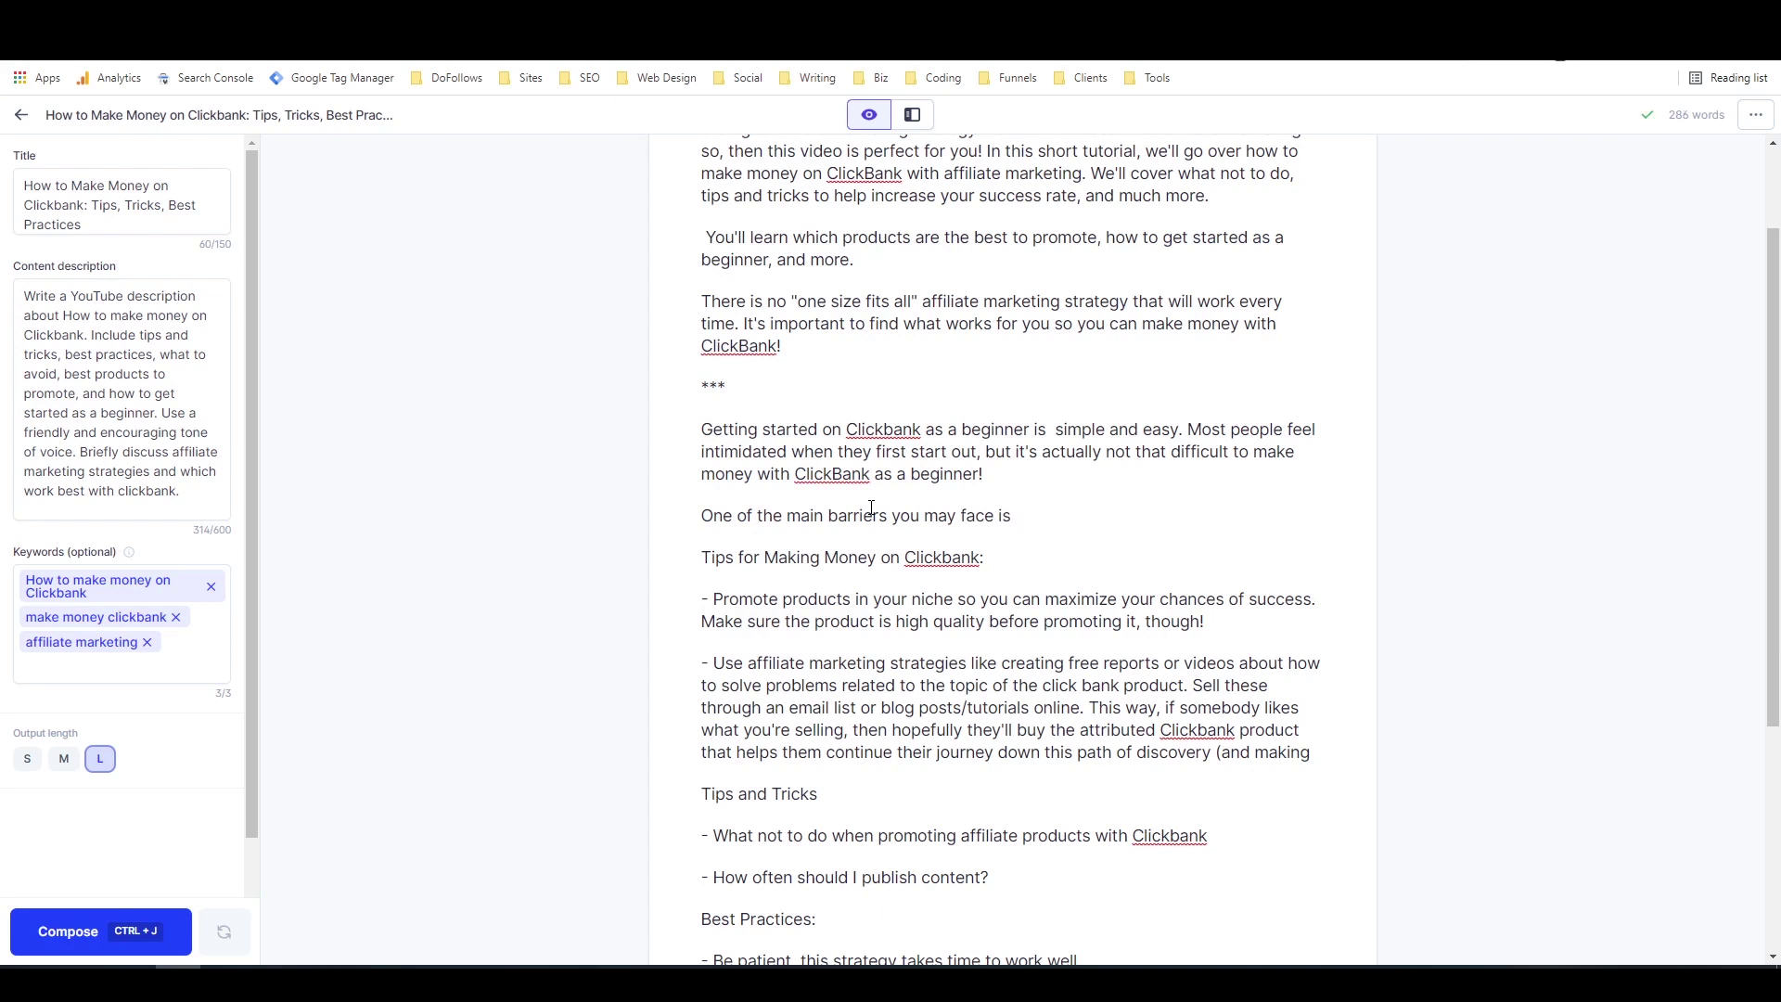
type("believing you can do it.")
key("ctrl+j")
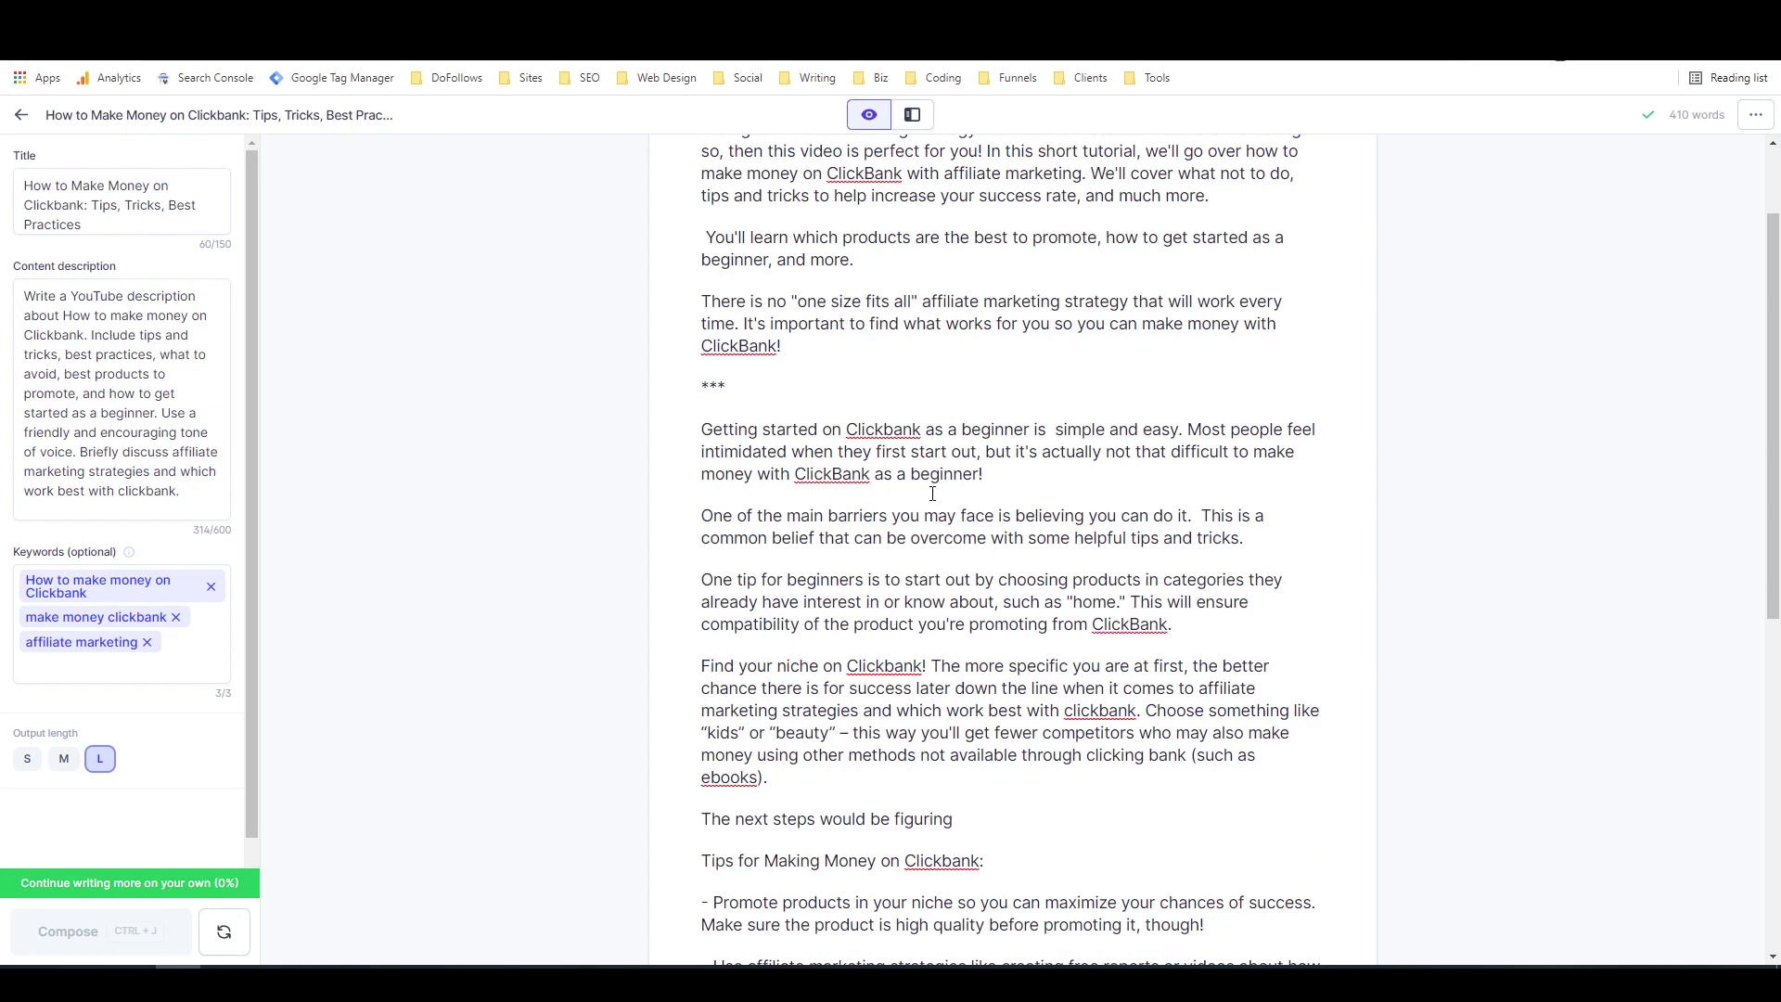
Step: Delete the *** divider and its blank line so 'Getting started on Clickbank' directly follows the intro
scroll(964, 483, "down", 2)
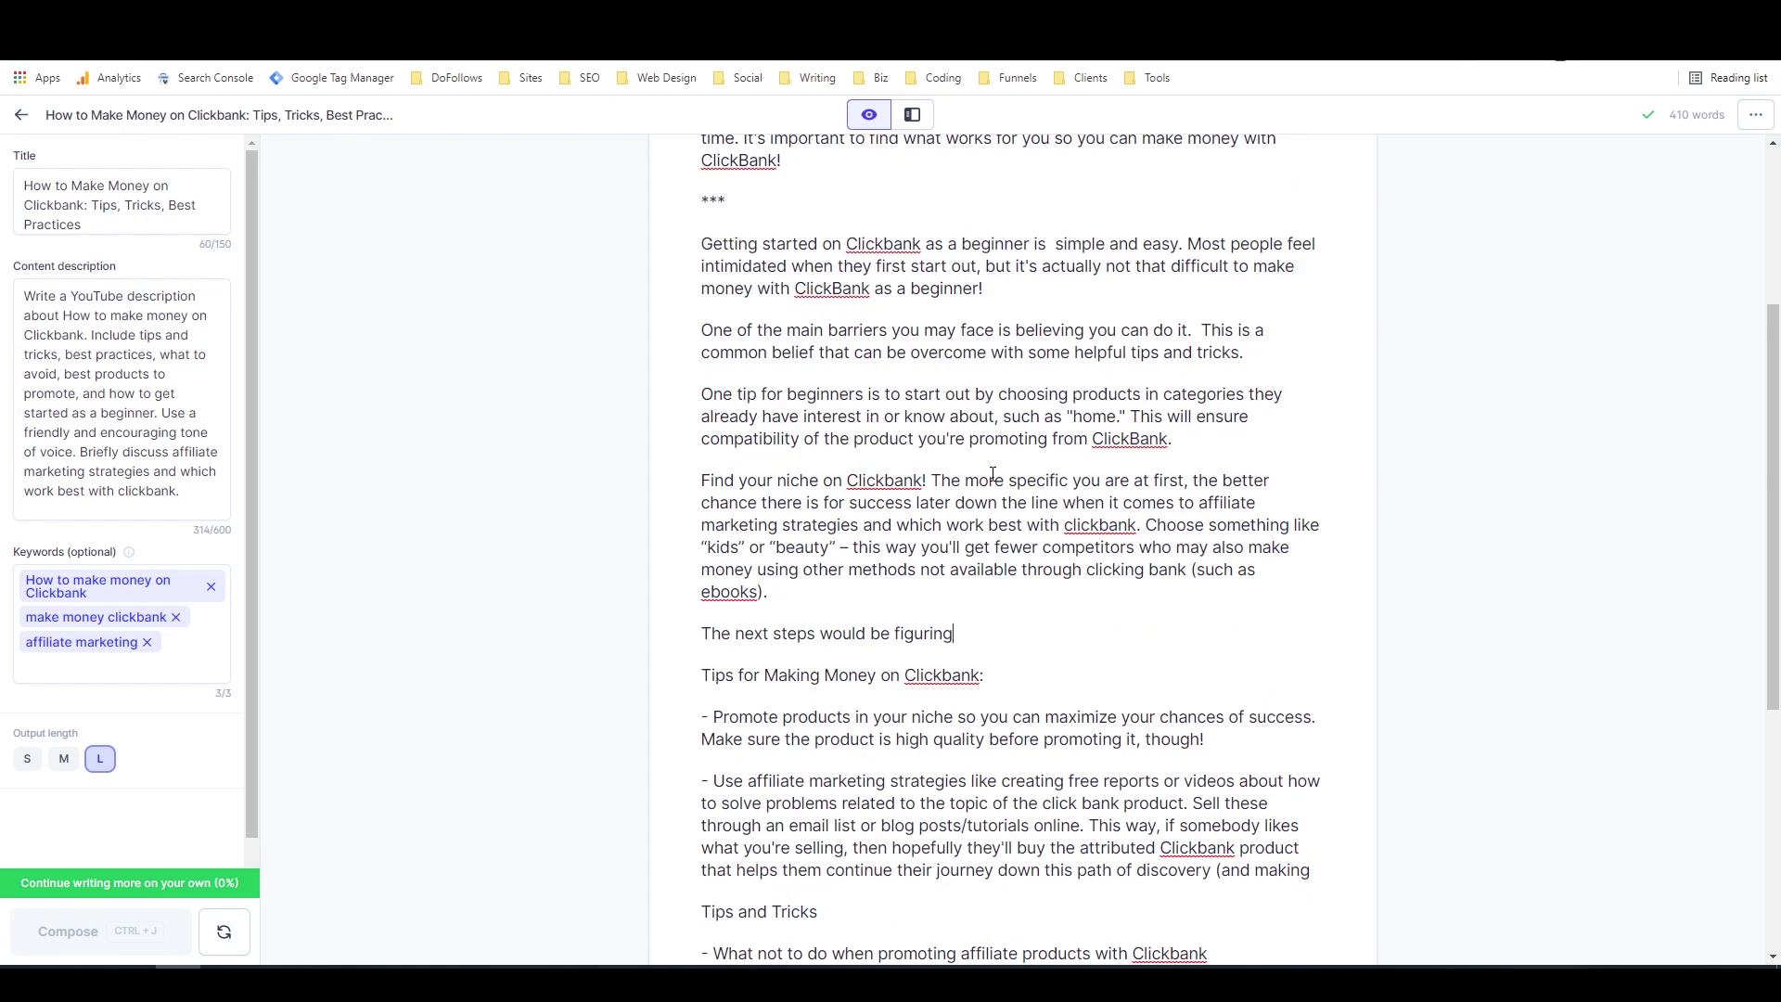
scroll(943, 481, "up", 2)
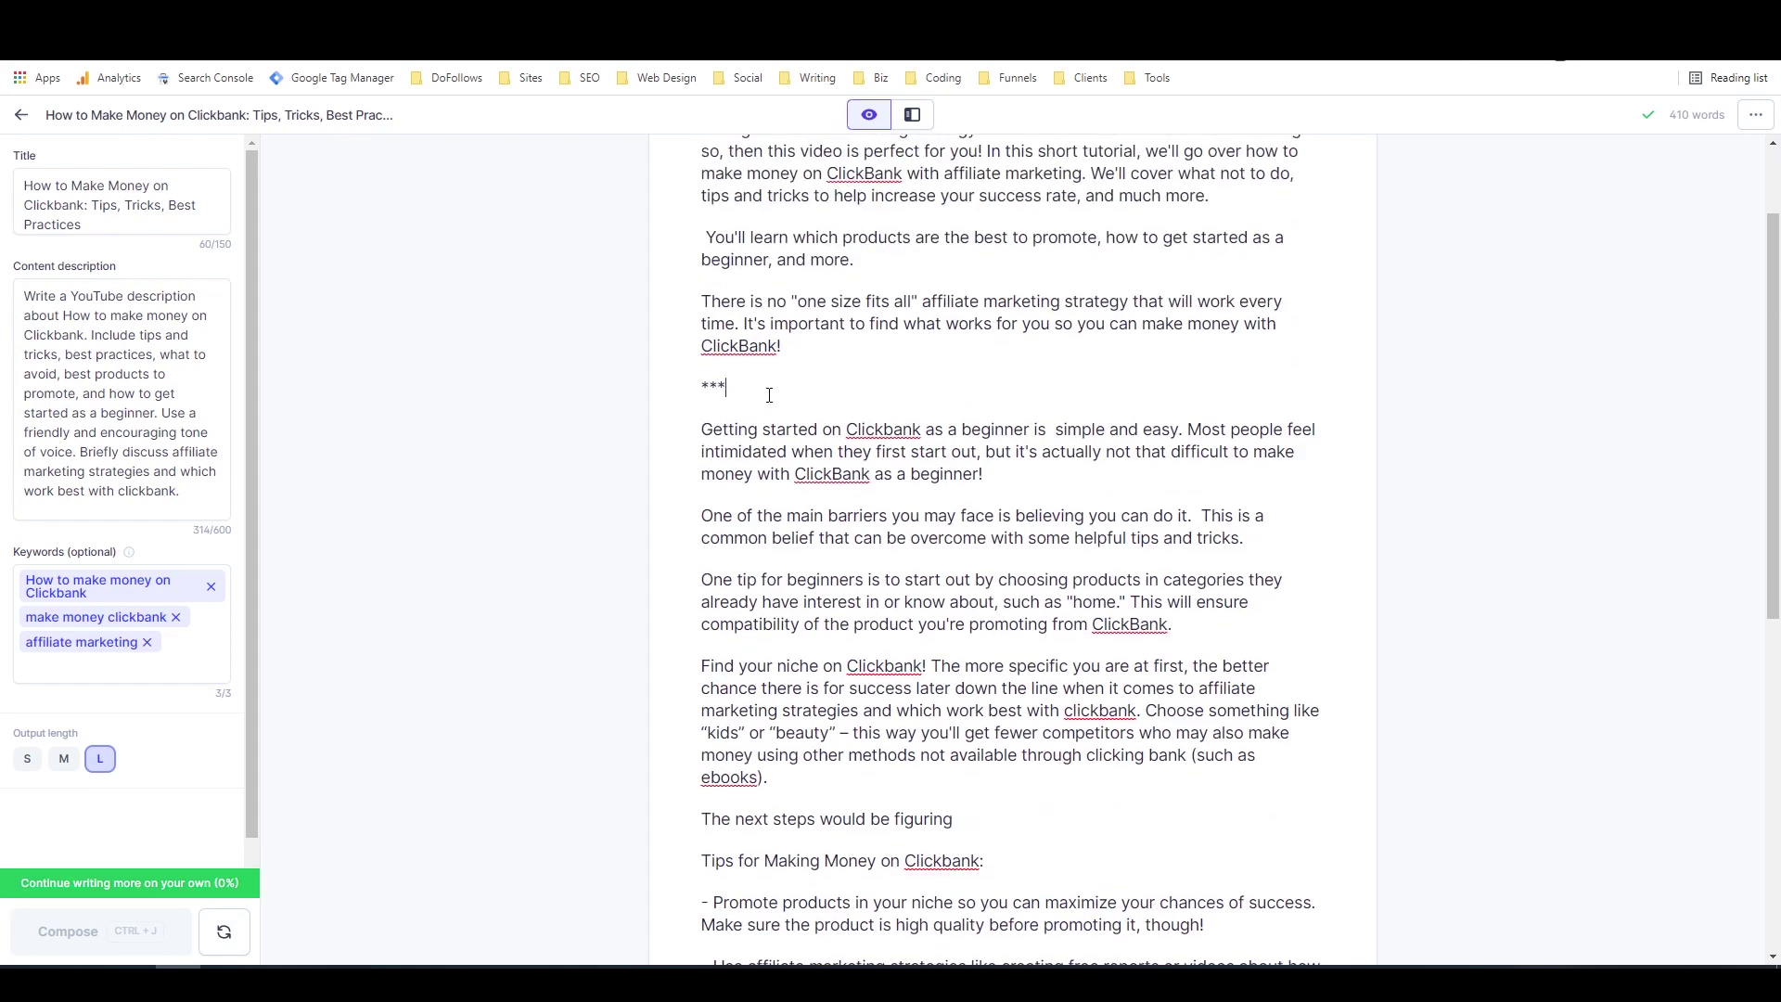
key("ctrl+j")
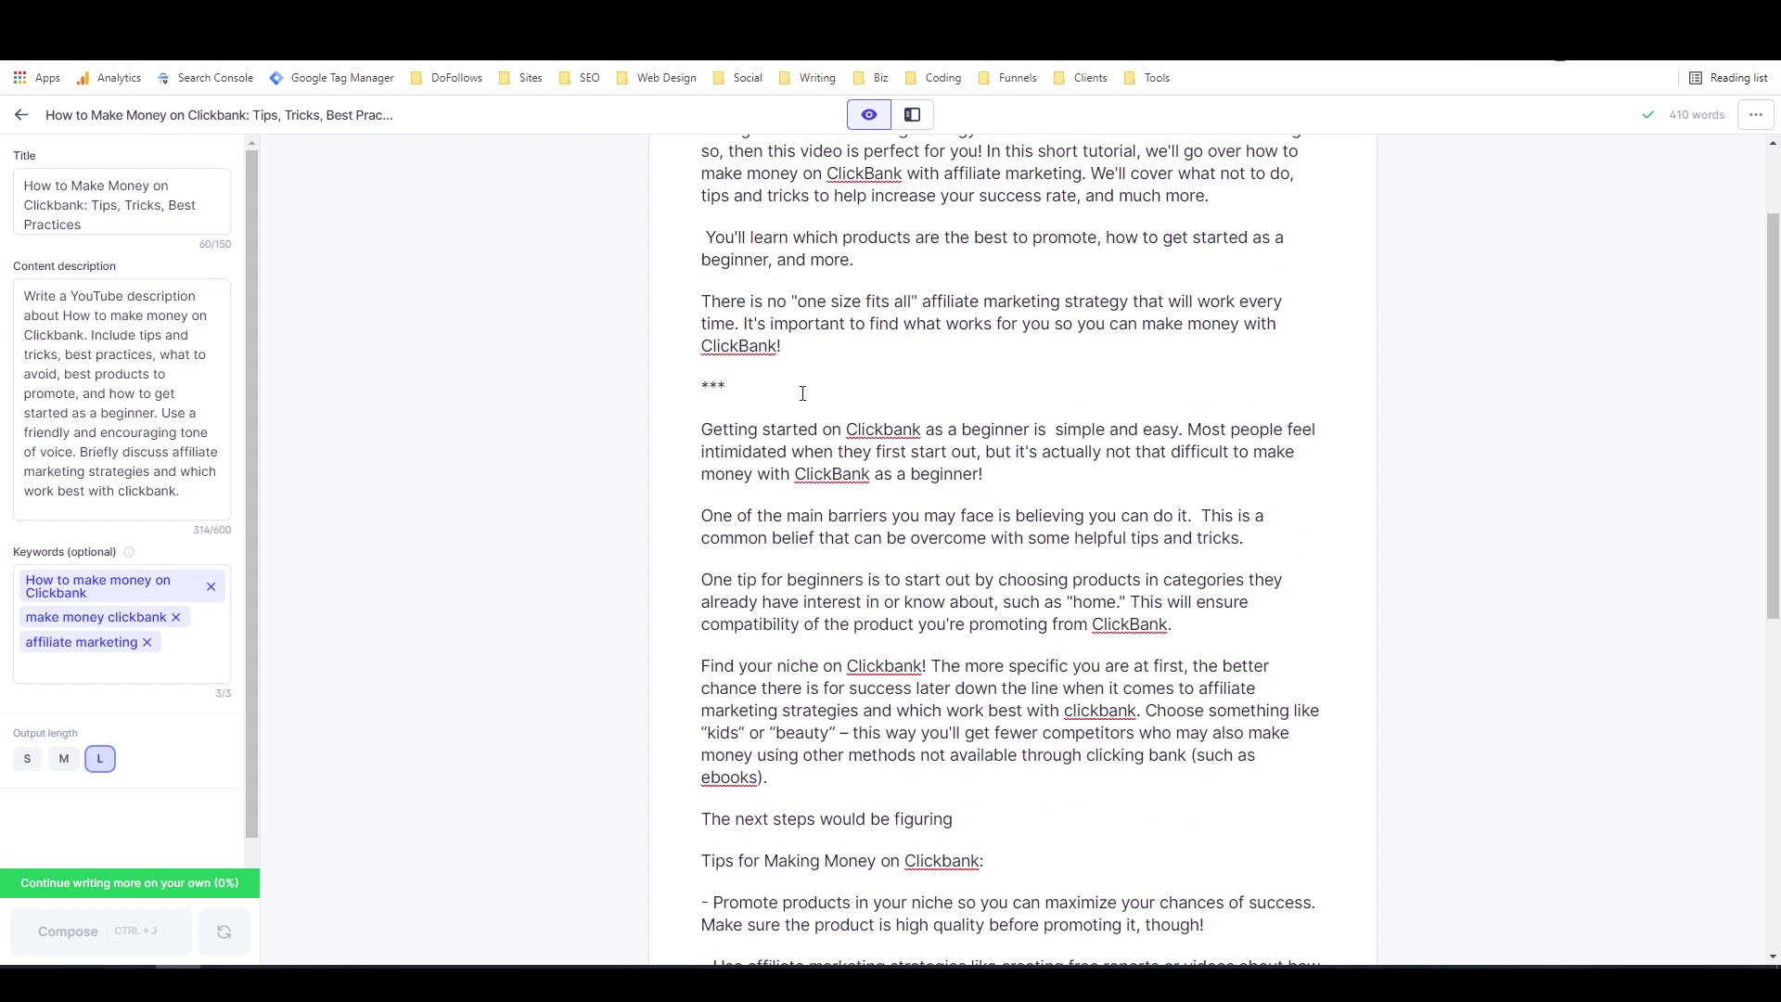
scroll(834, 407, "down", 2)
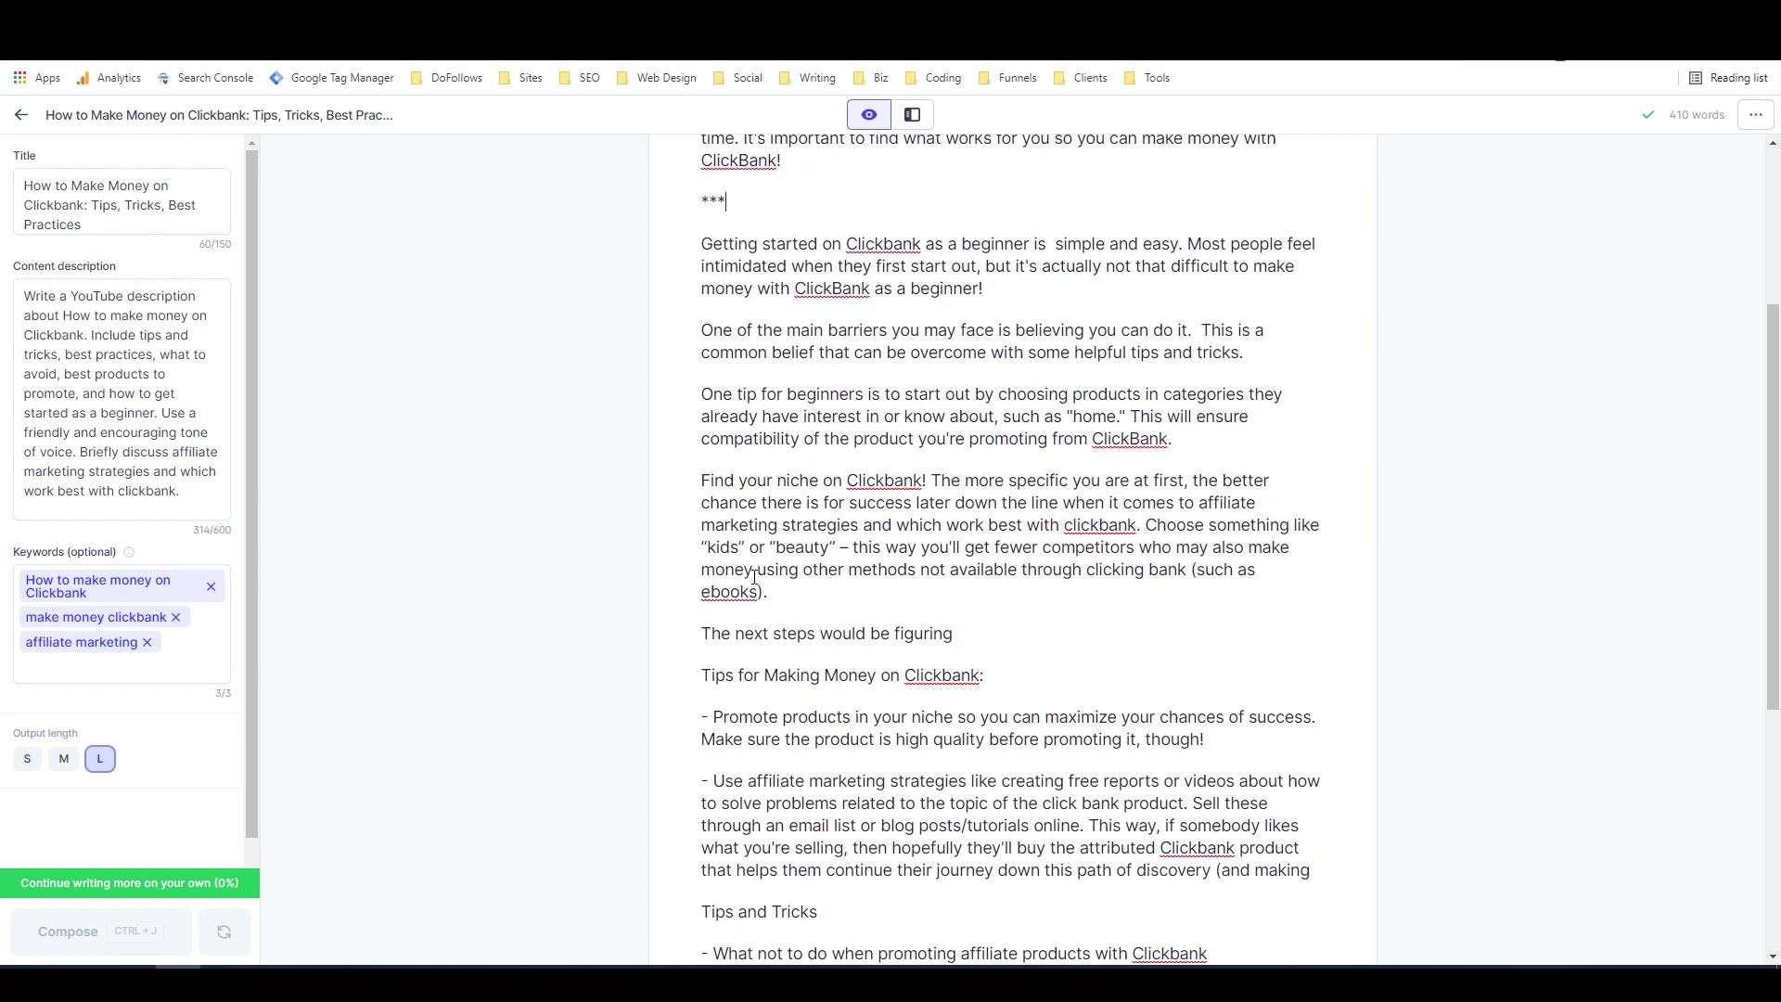
scroll(809, 445, "down", 2)
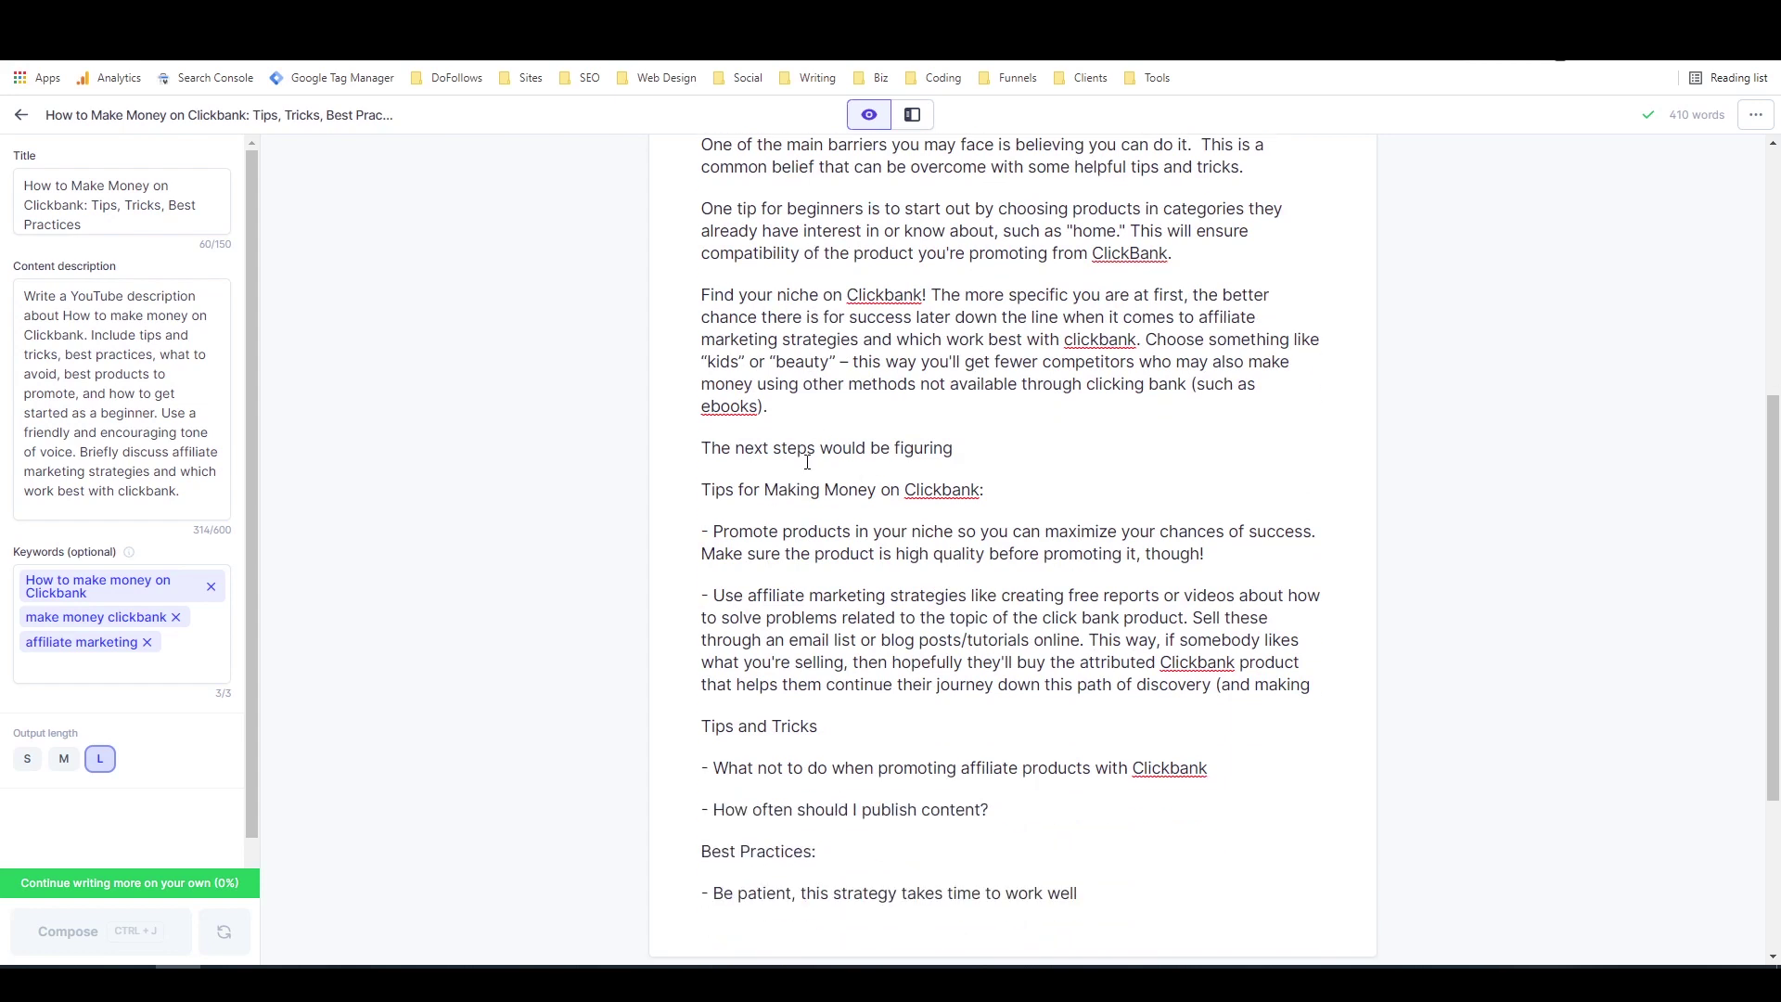
scroll(807, 461, "up", 2)
key("shift+Home")
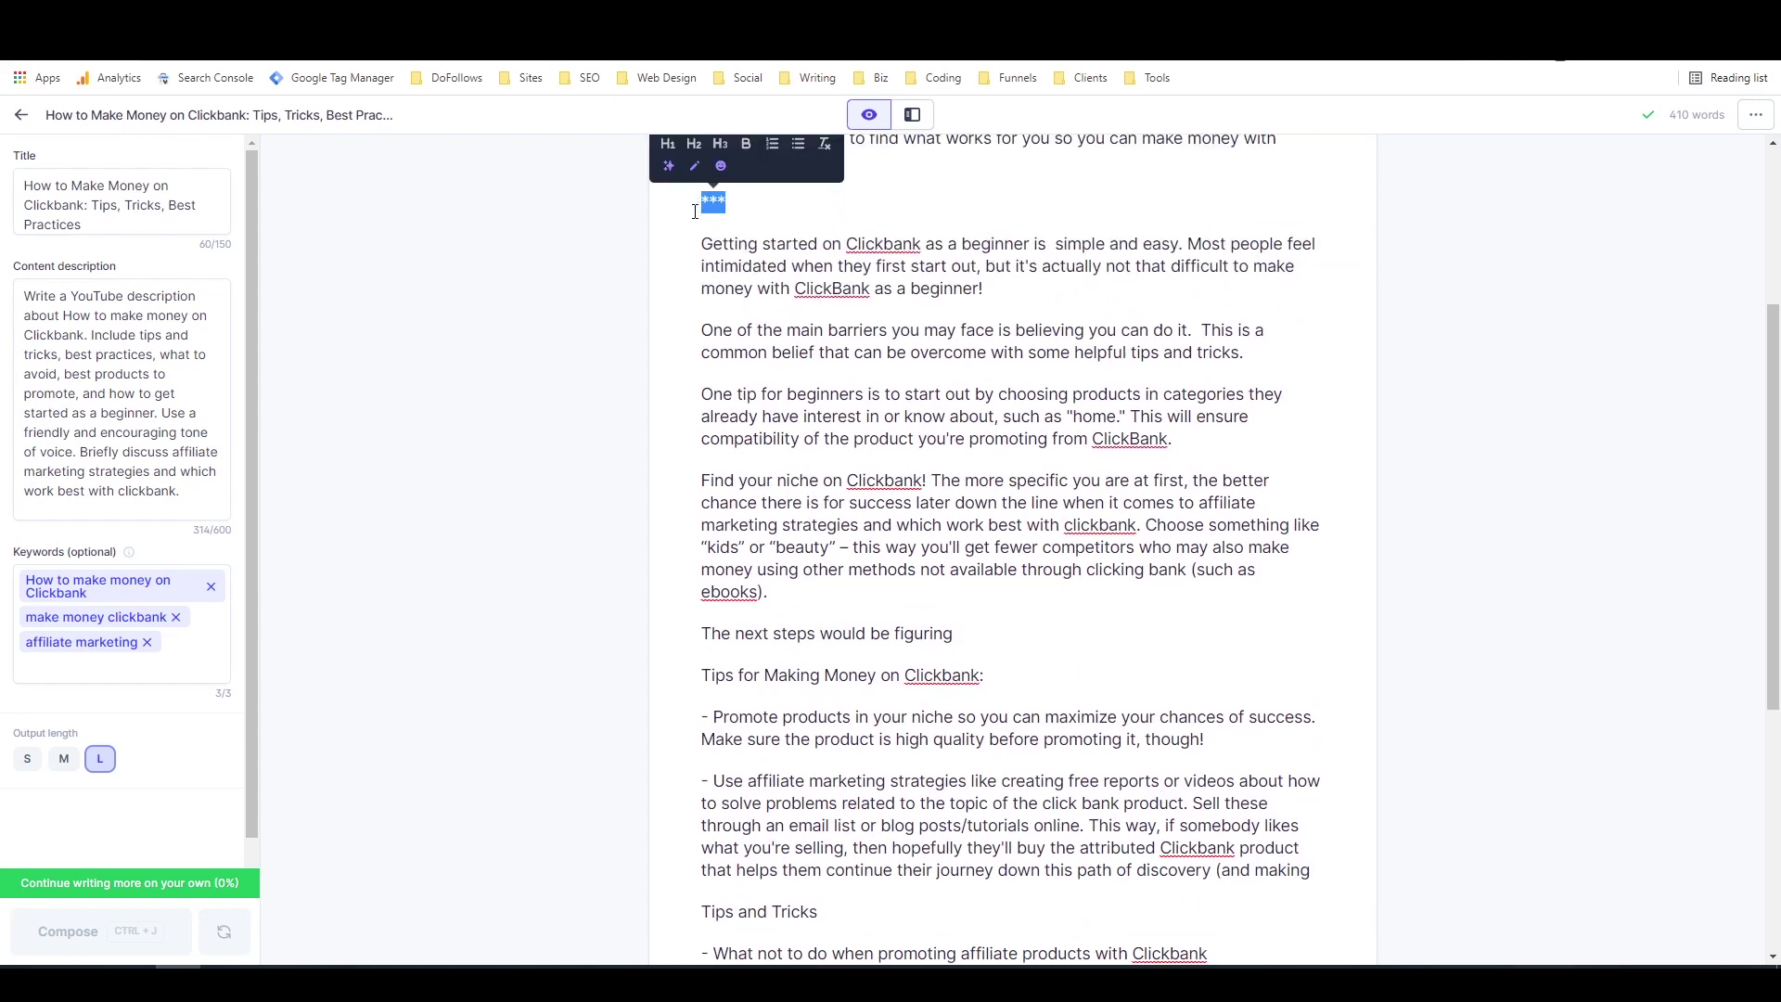
key("BackSpace")
key("BackSpace")
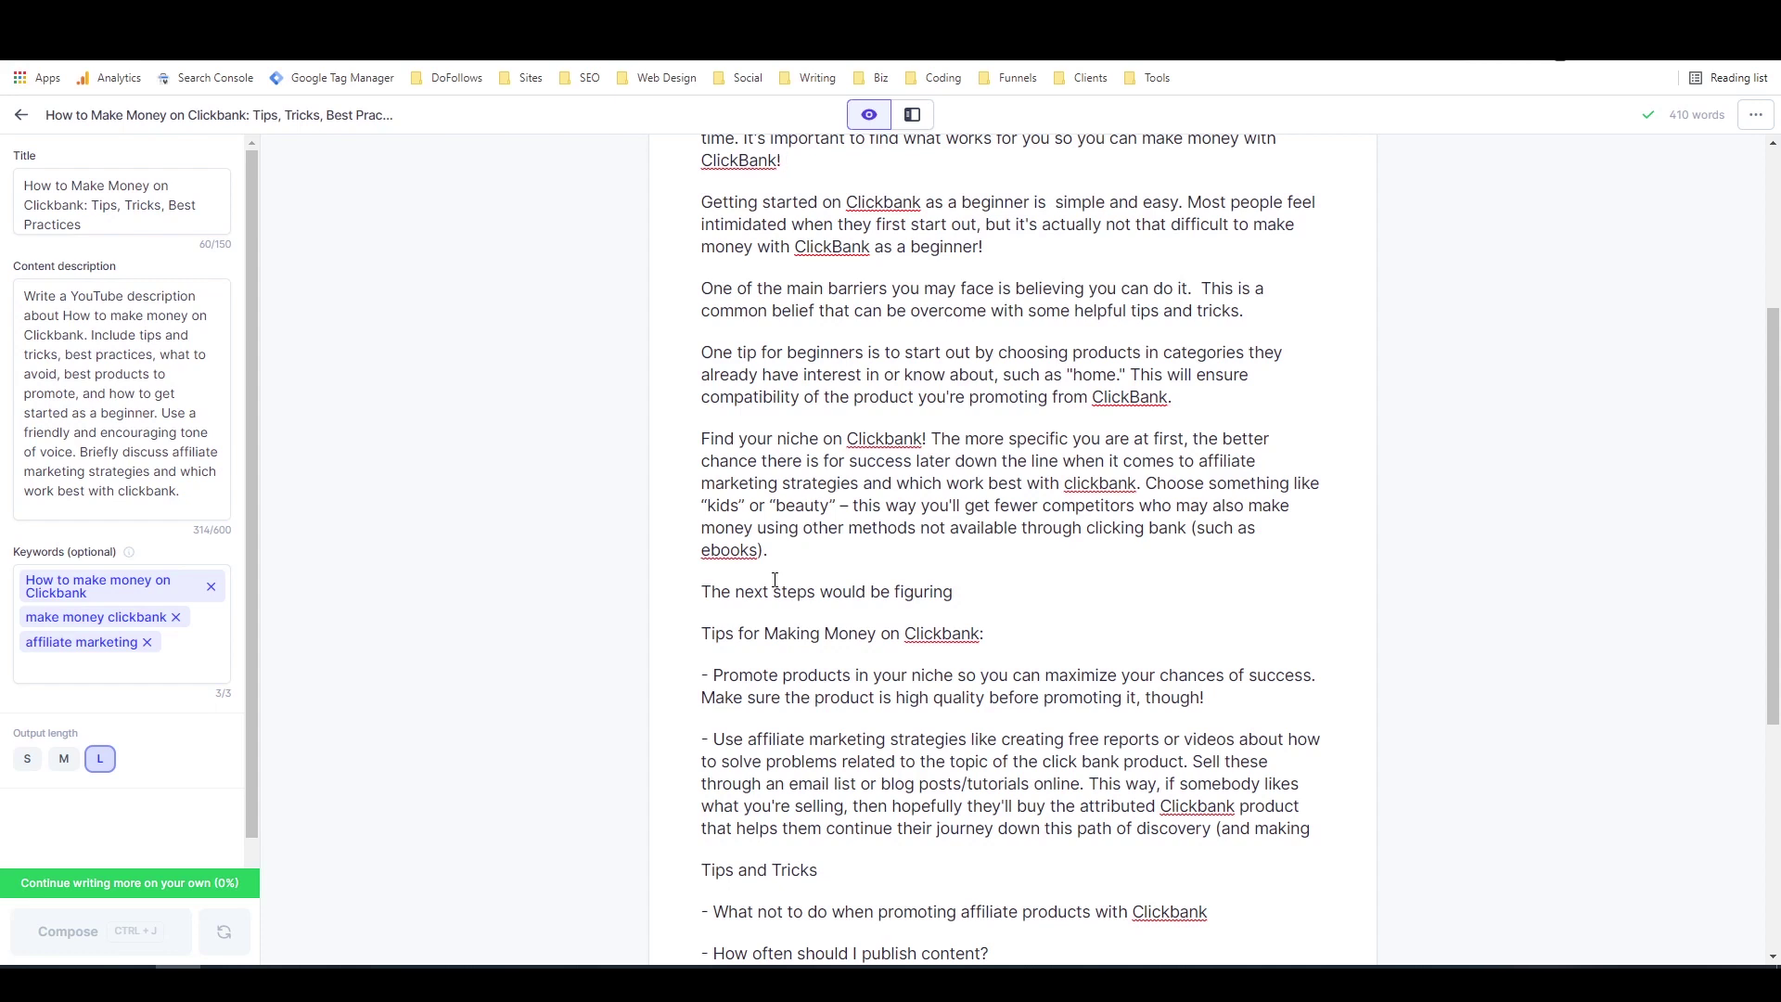
Step: Make 'Tips for Making Money on Clickbank:' a ## heading and cut '(and making' from the strategies bullet
left_click(700, 633)
type("##")
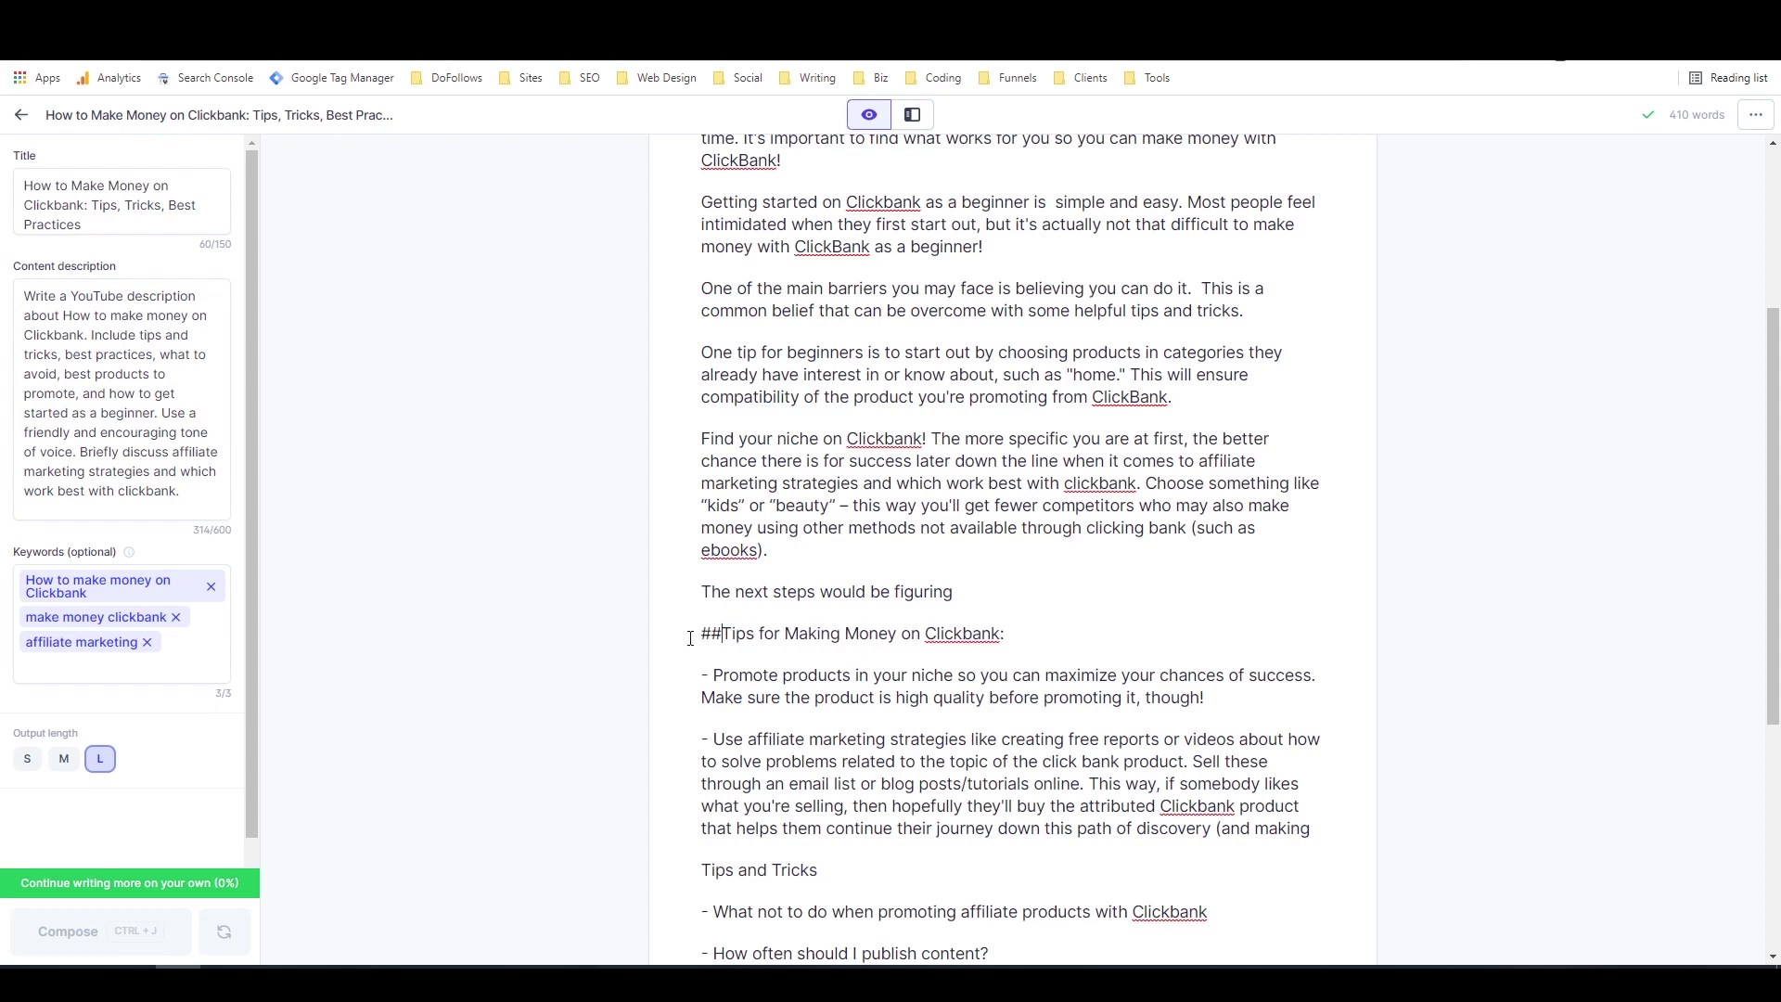
scroll(920, 563, "down", 3)
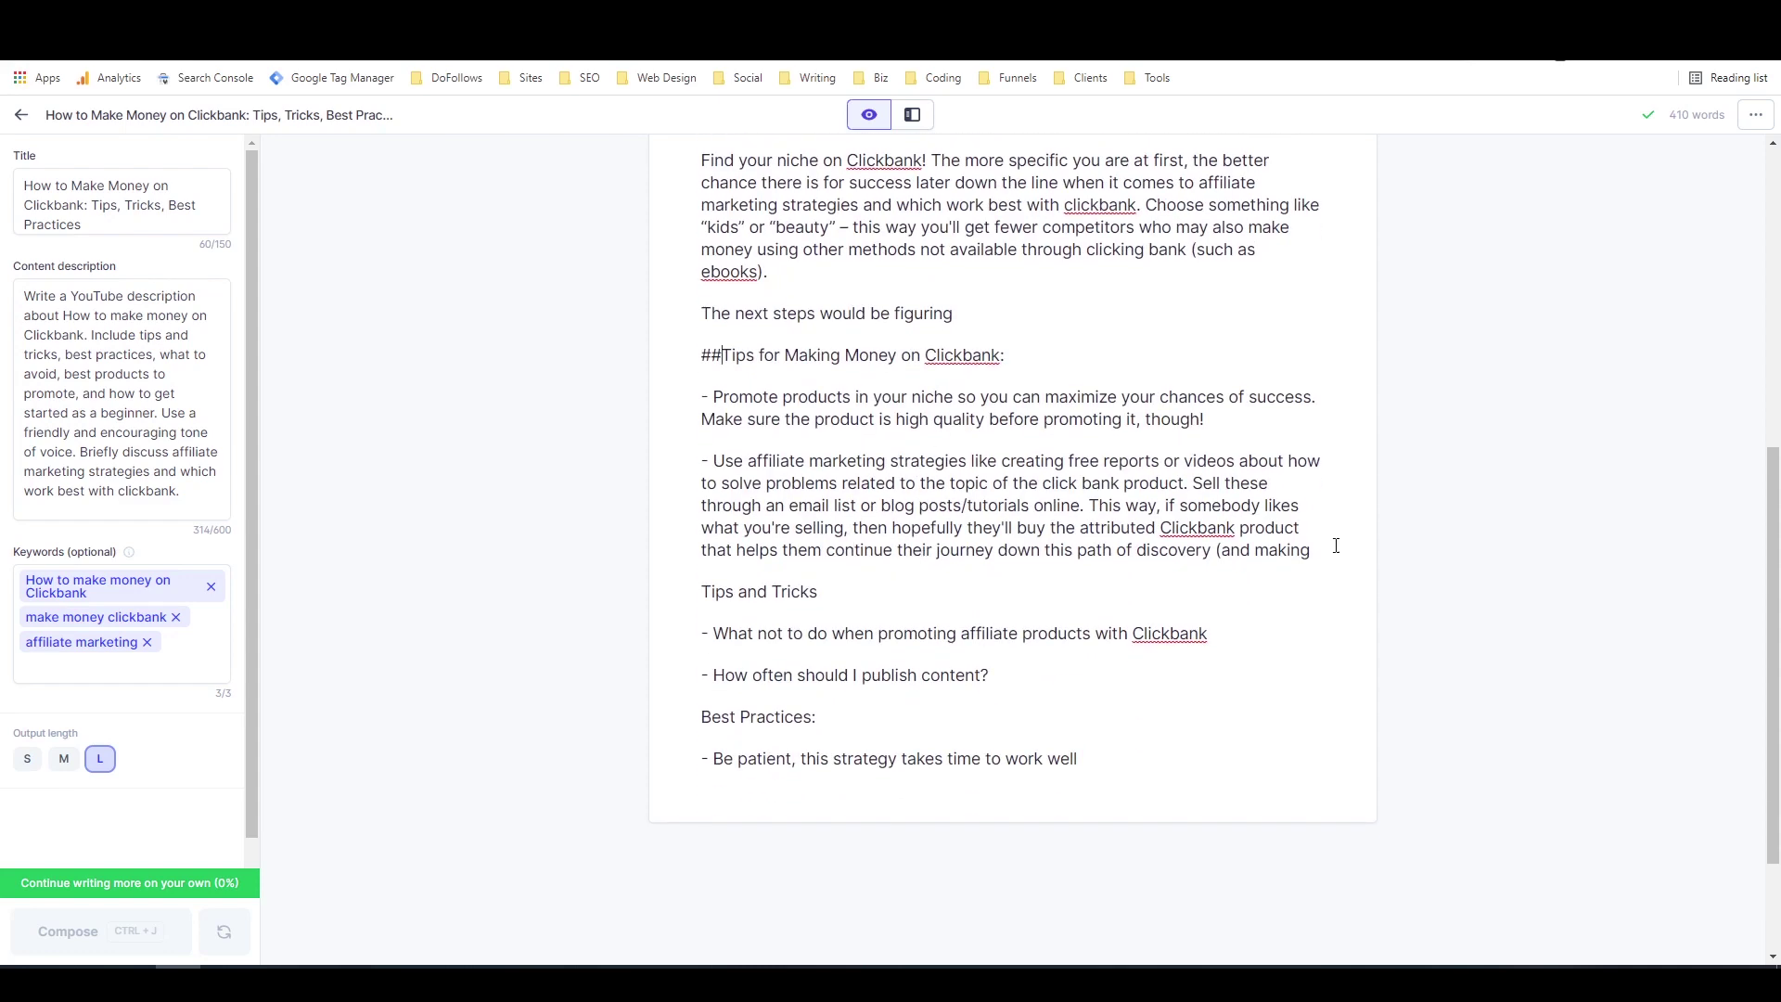
left_click(1315, 554)
key("BackSpace")
key("BackSpace")
key("BackSpace")
key("BackSpace")
key("BackSpace")
key("BackSpace")
key("BackSpace")
key("BackSpace")
key("BackSpace")
key("BackSpace")
key("BackSpace")
key("BackSpace")
Step: End the strategies bullet with a period and have Jarvis continue a new 'Focus on what you can control.' paragraph
type(".")
key("Return")
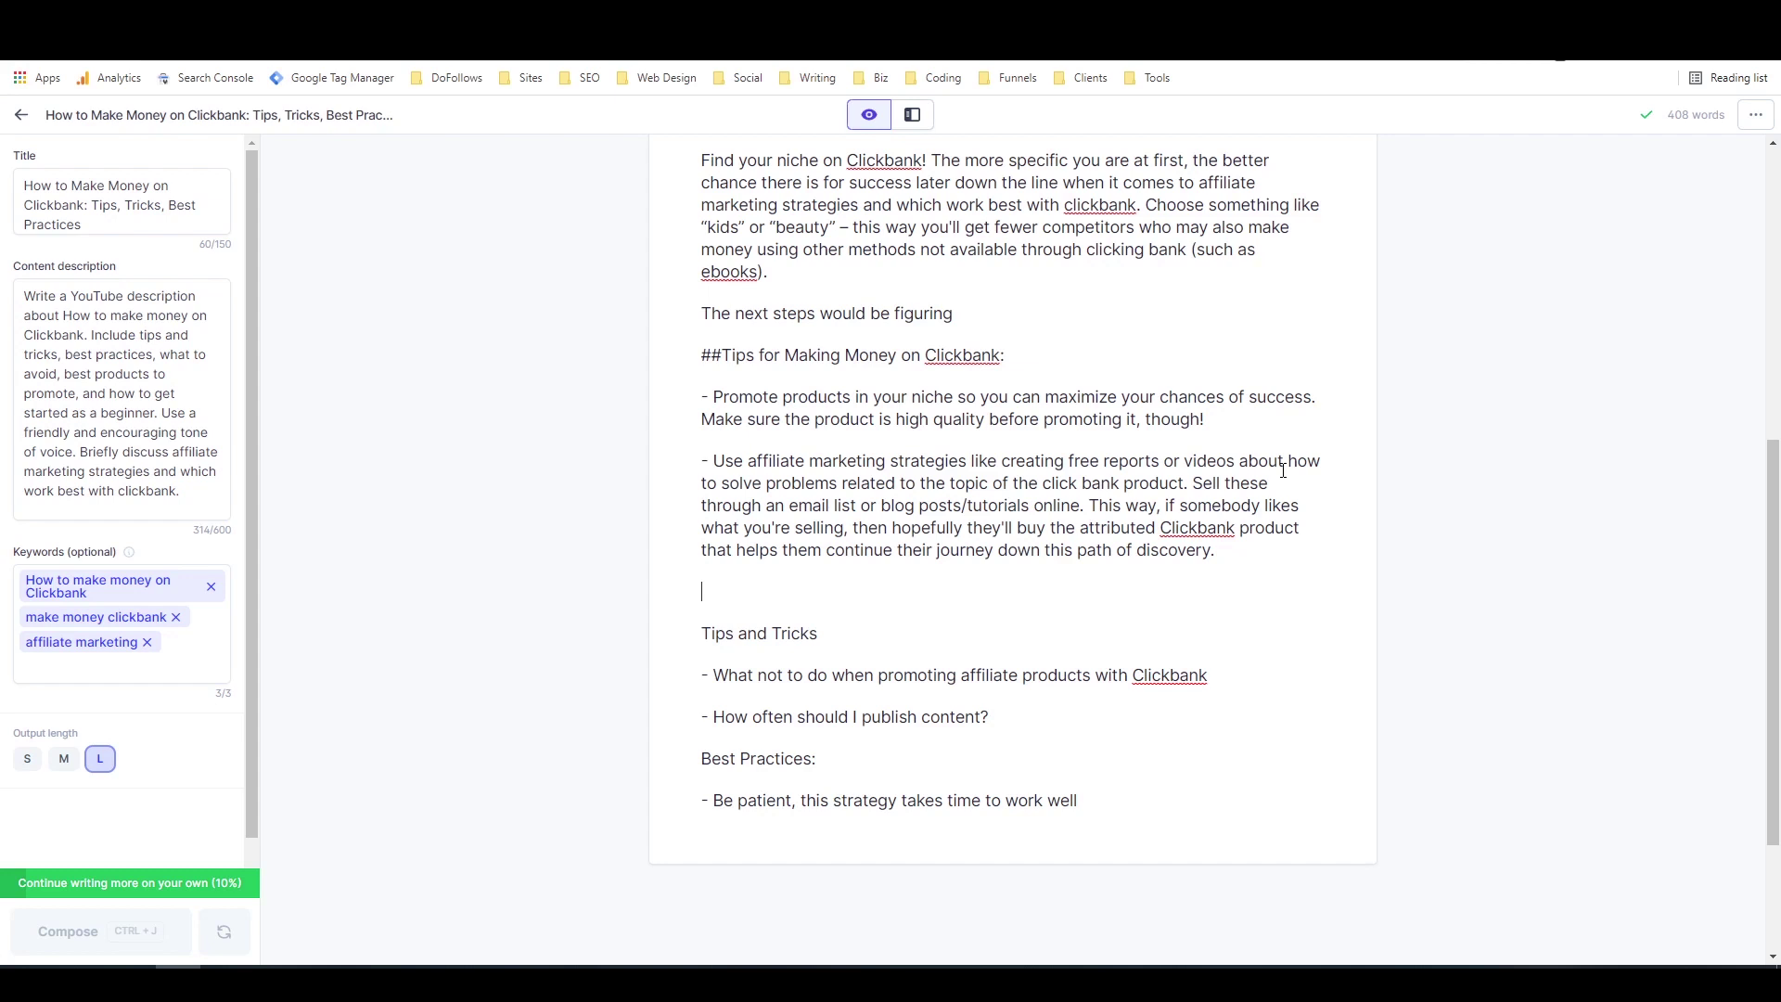
type("Focus on")
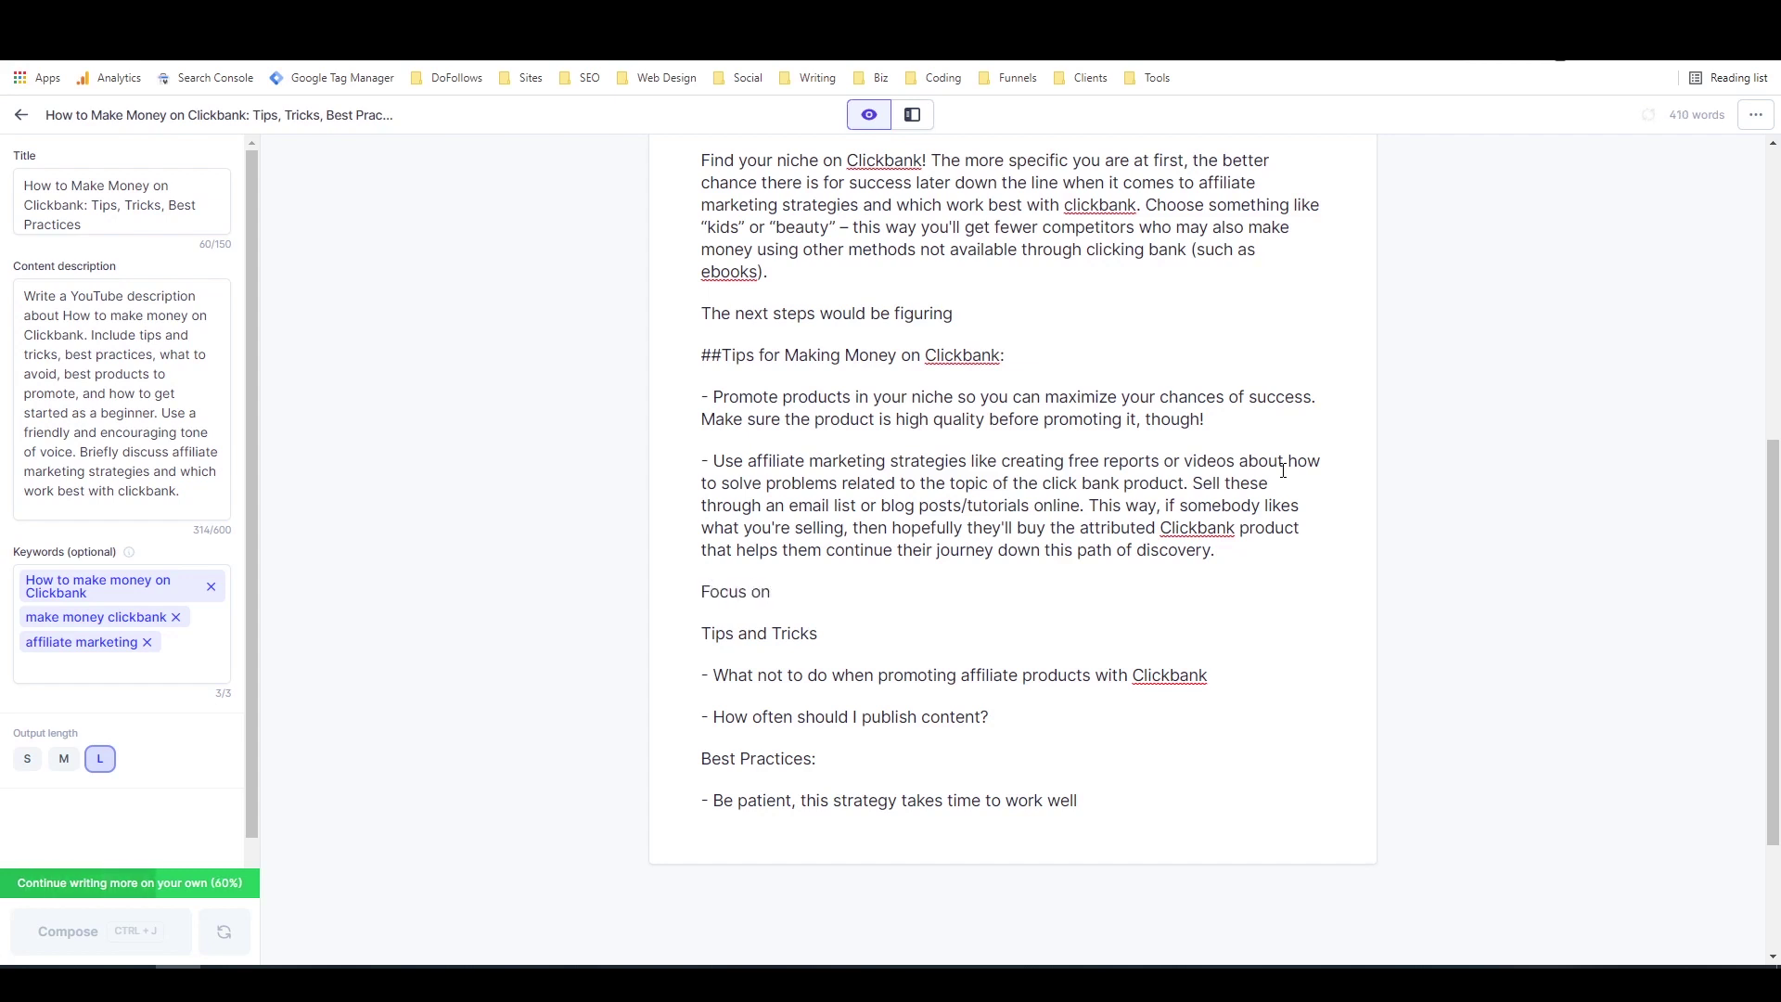
type("what you can")
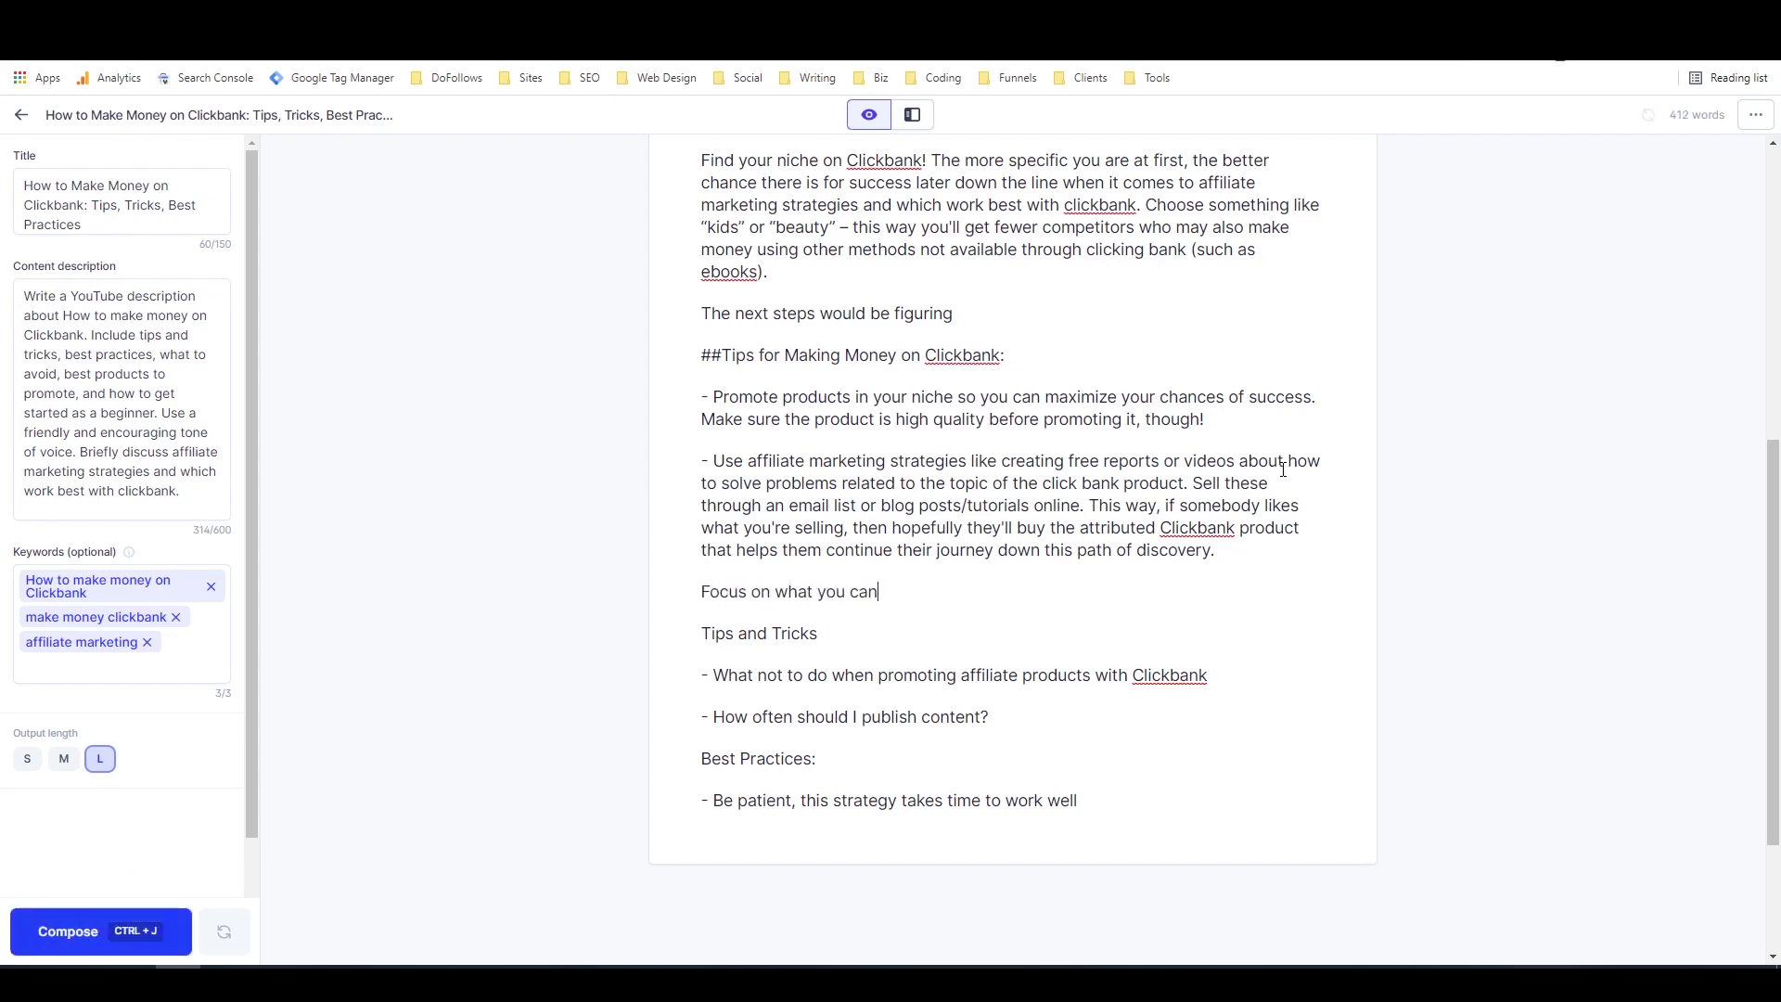
type(" control.")
key("ctrl+j")
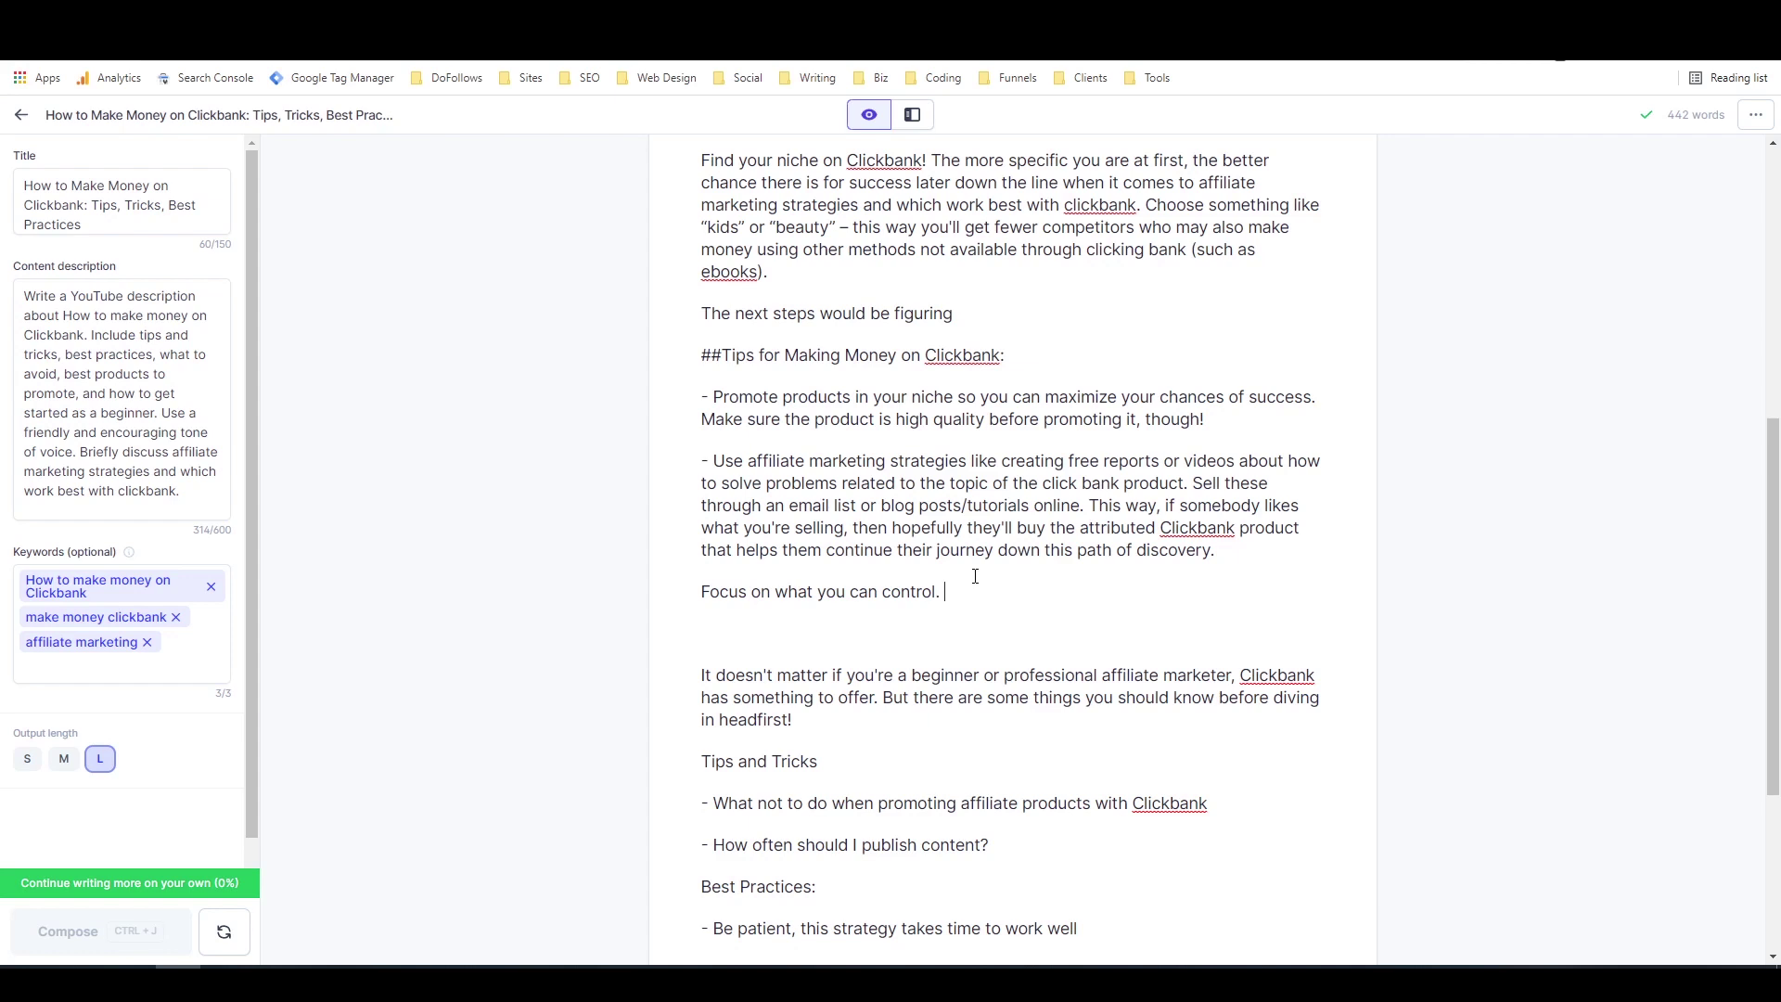
Step: Add 'Many beginners focus on setting goals outside their area of influence, but' and have Jarvis write more
type("Many ")
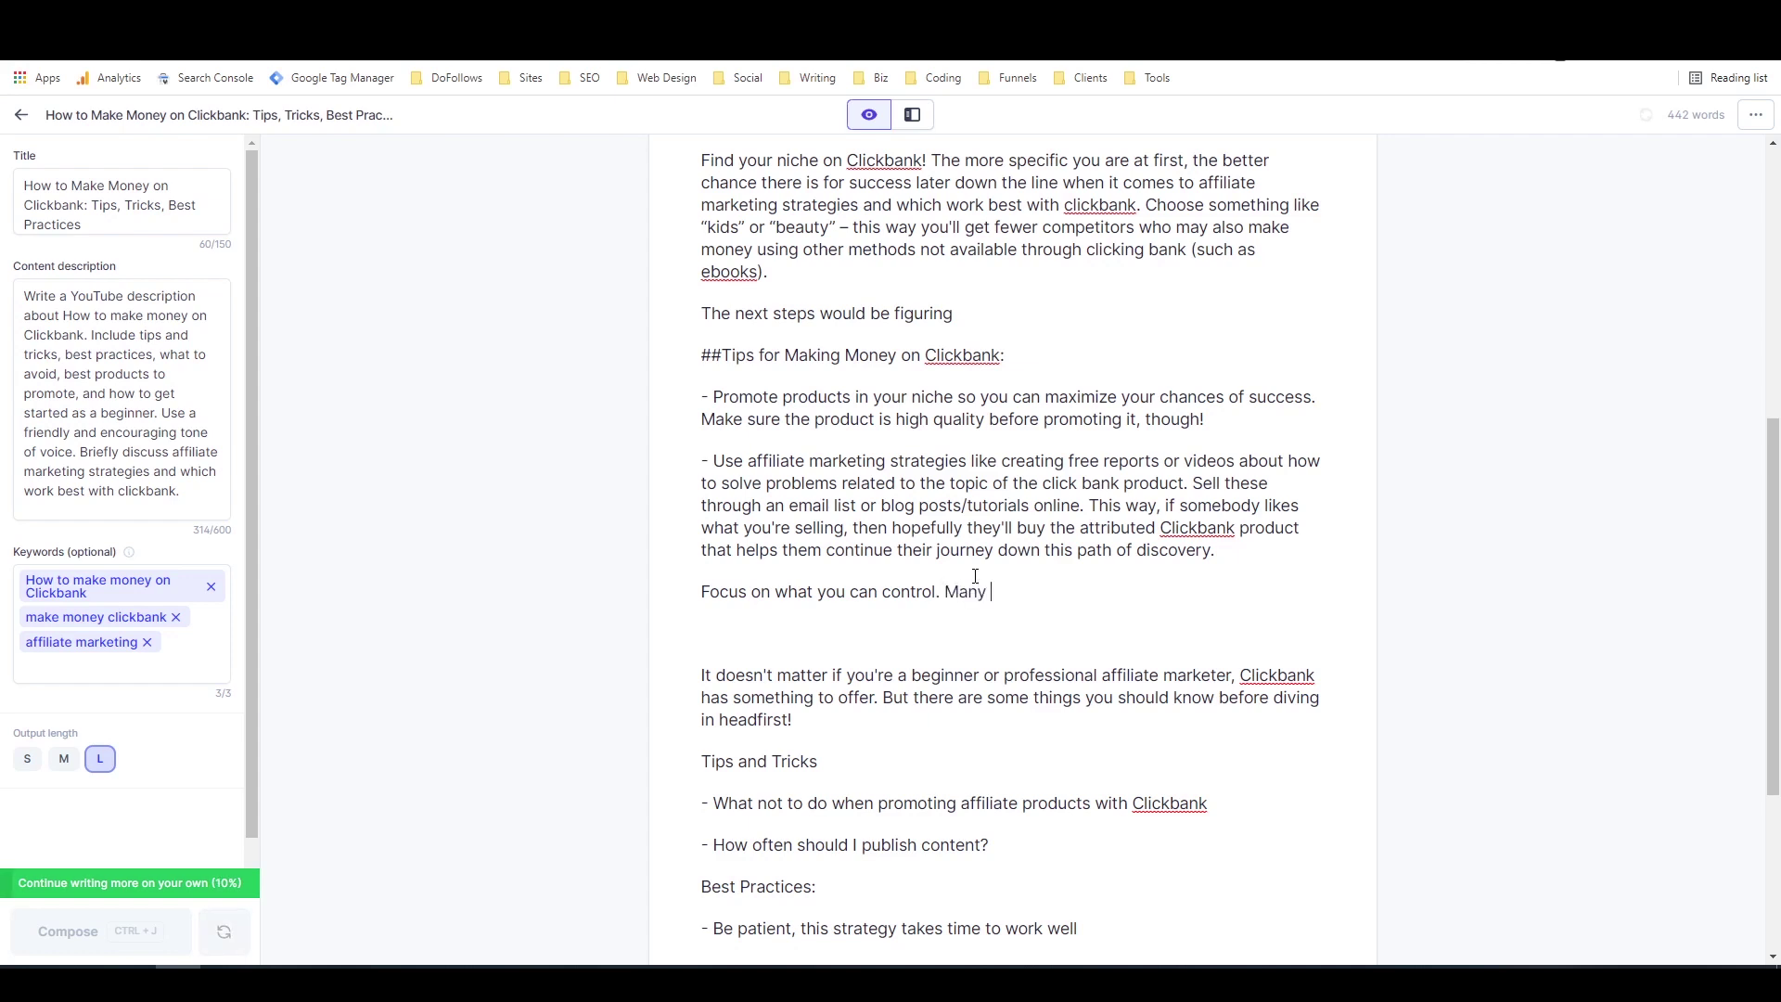
type("beginners fo")
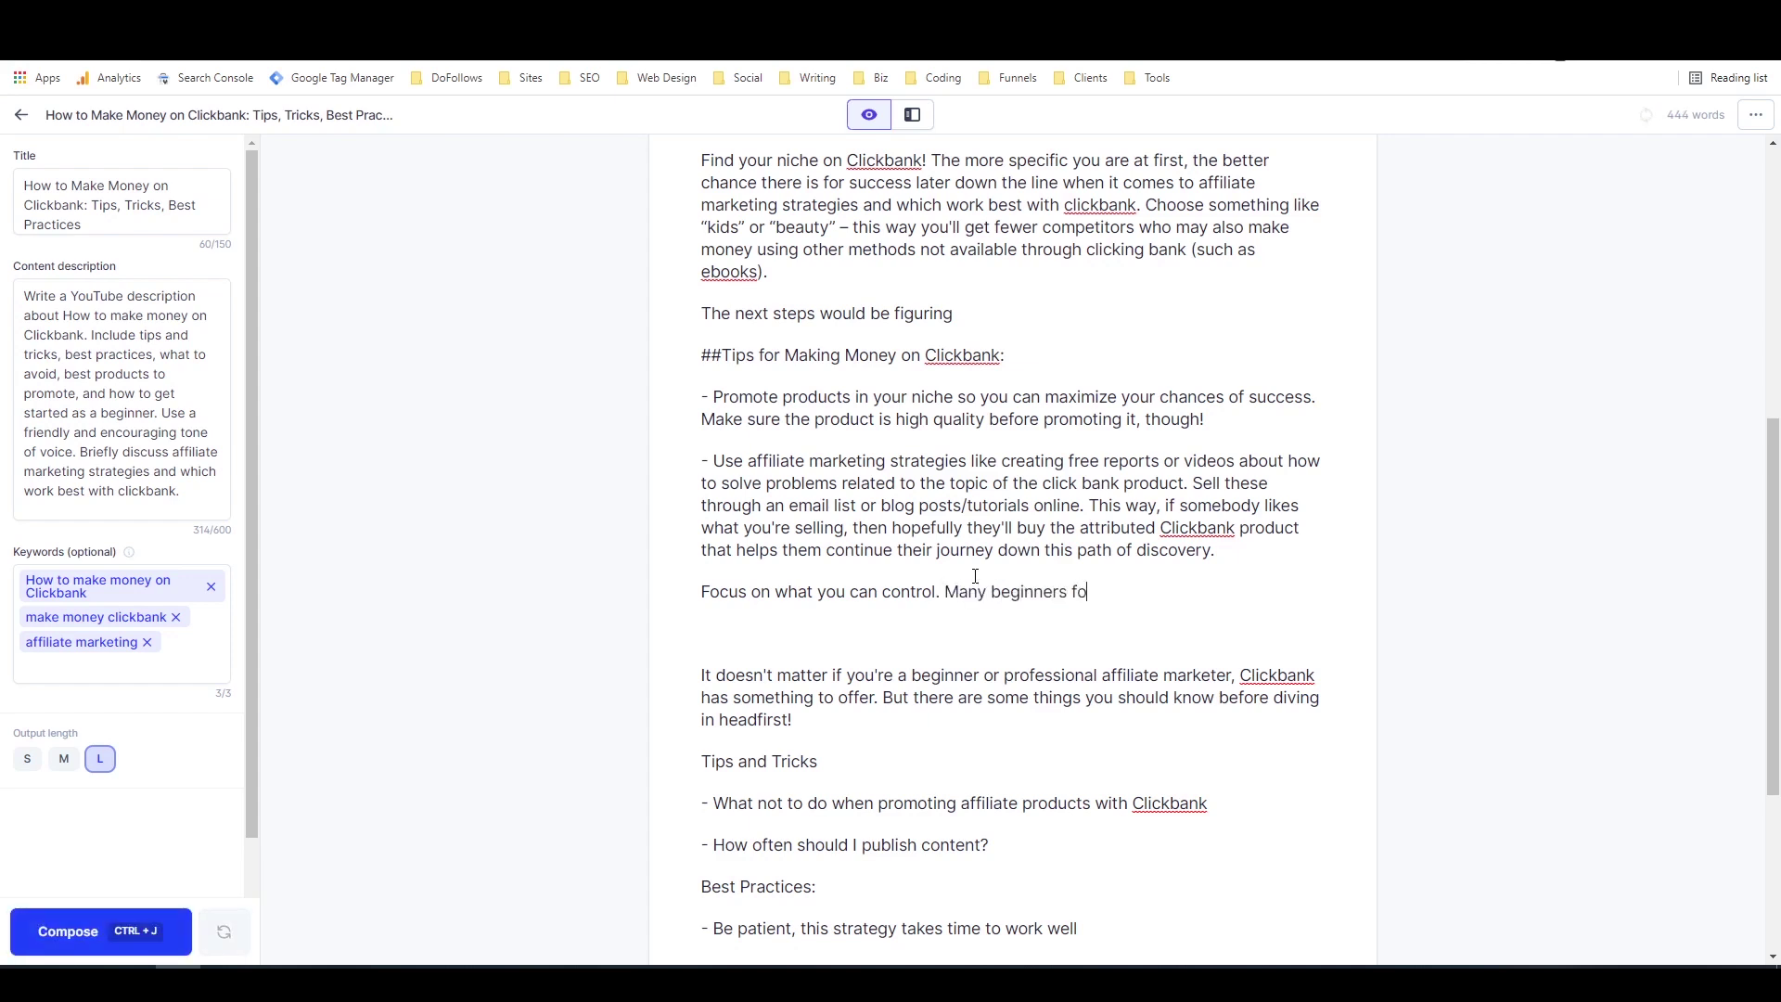
type("cus on setting goals outside t")
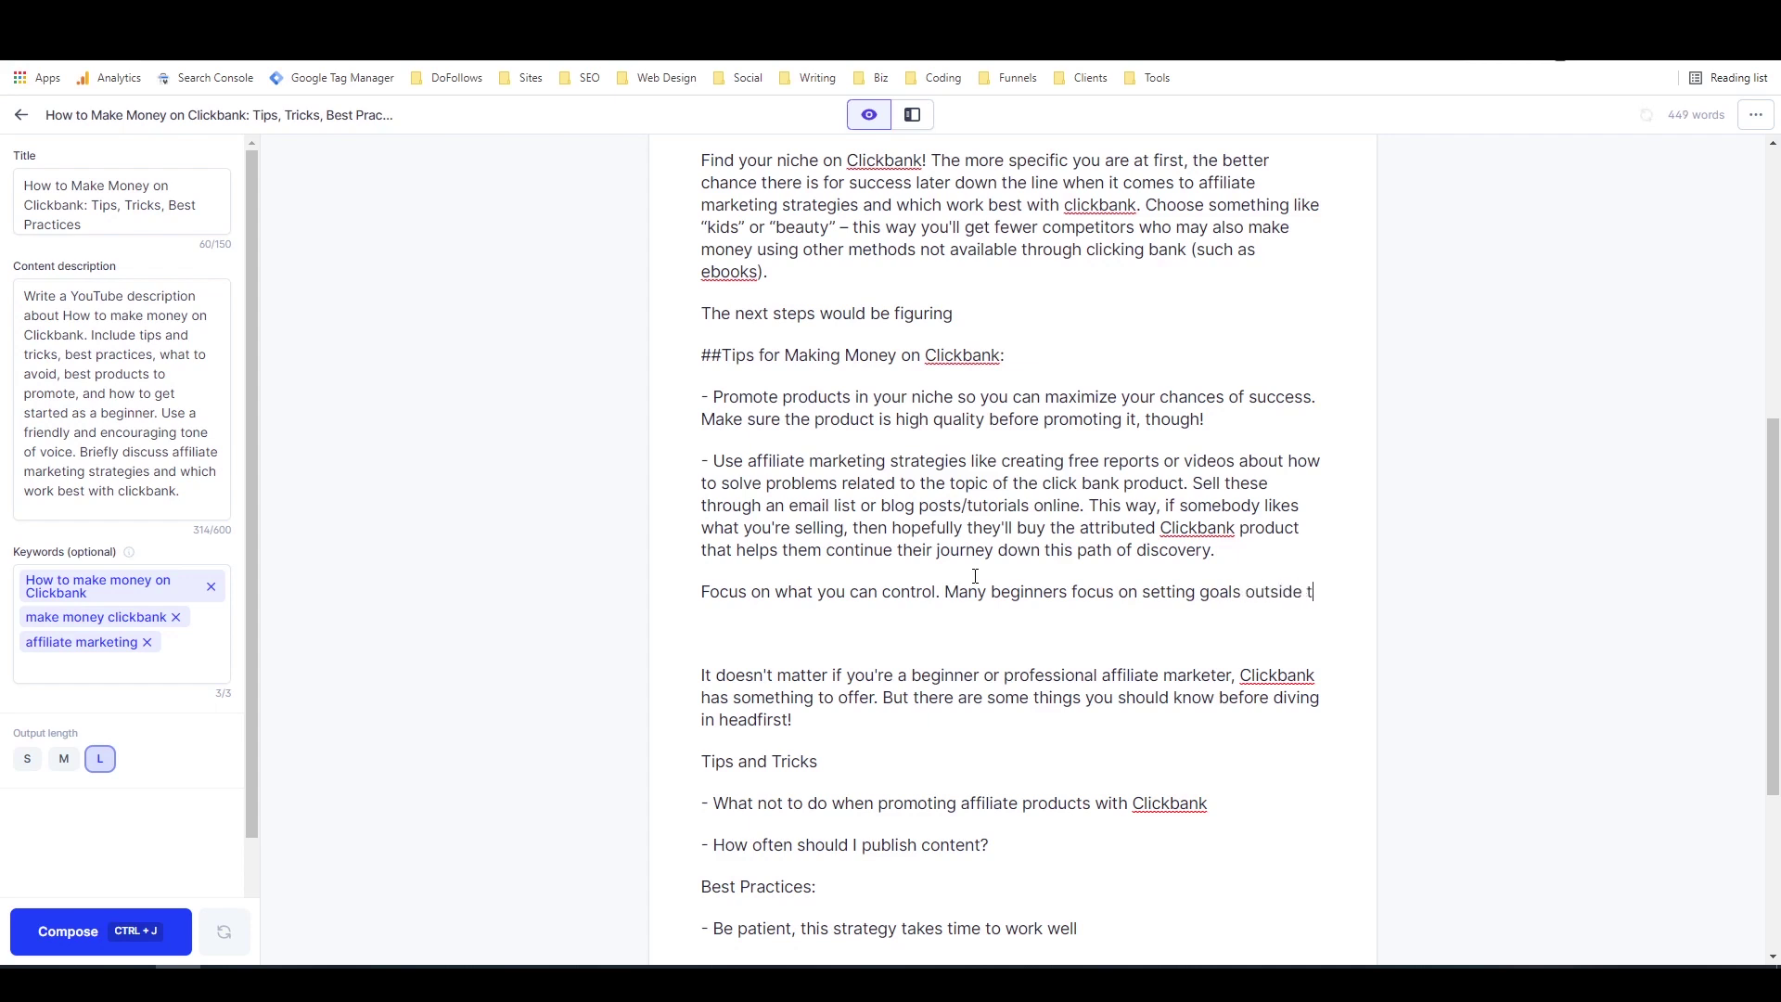
type("heir area of incluence")
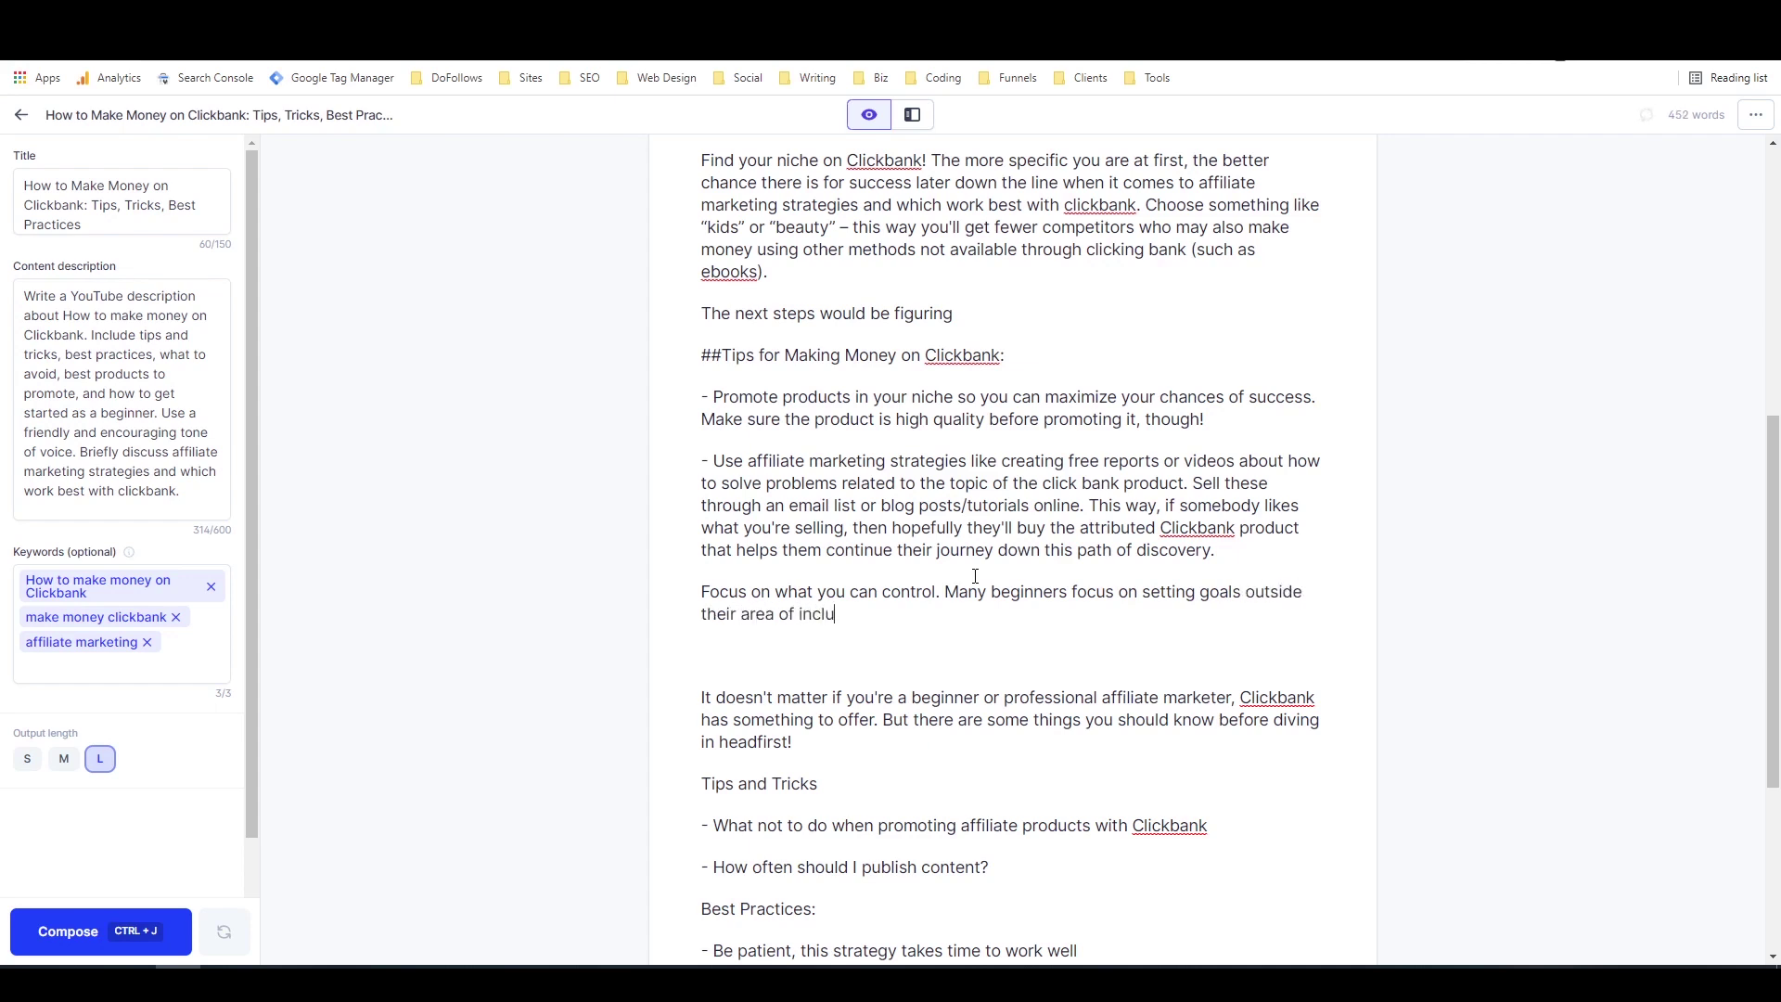
key("BackSpace")
key("BackSpace")
key("BackSpace")
key("BackSpace")
key("BackSpace")
key("BackSpace")
key("BackSpace")
type("fluence, but")
key("ctrl+j")
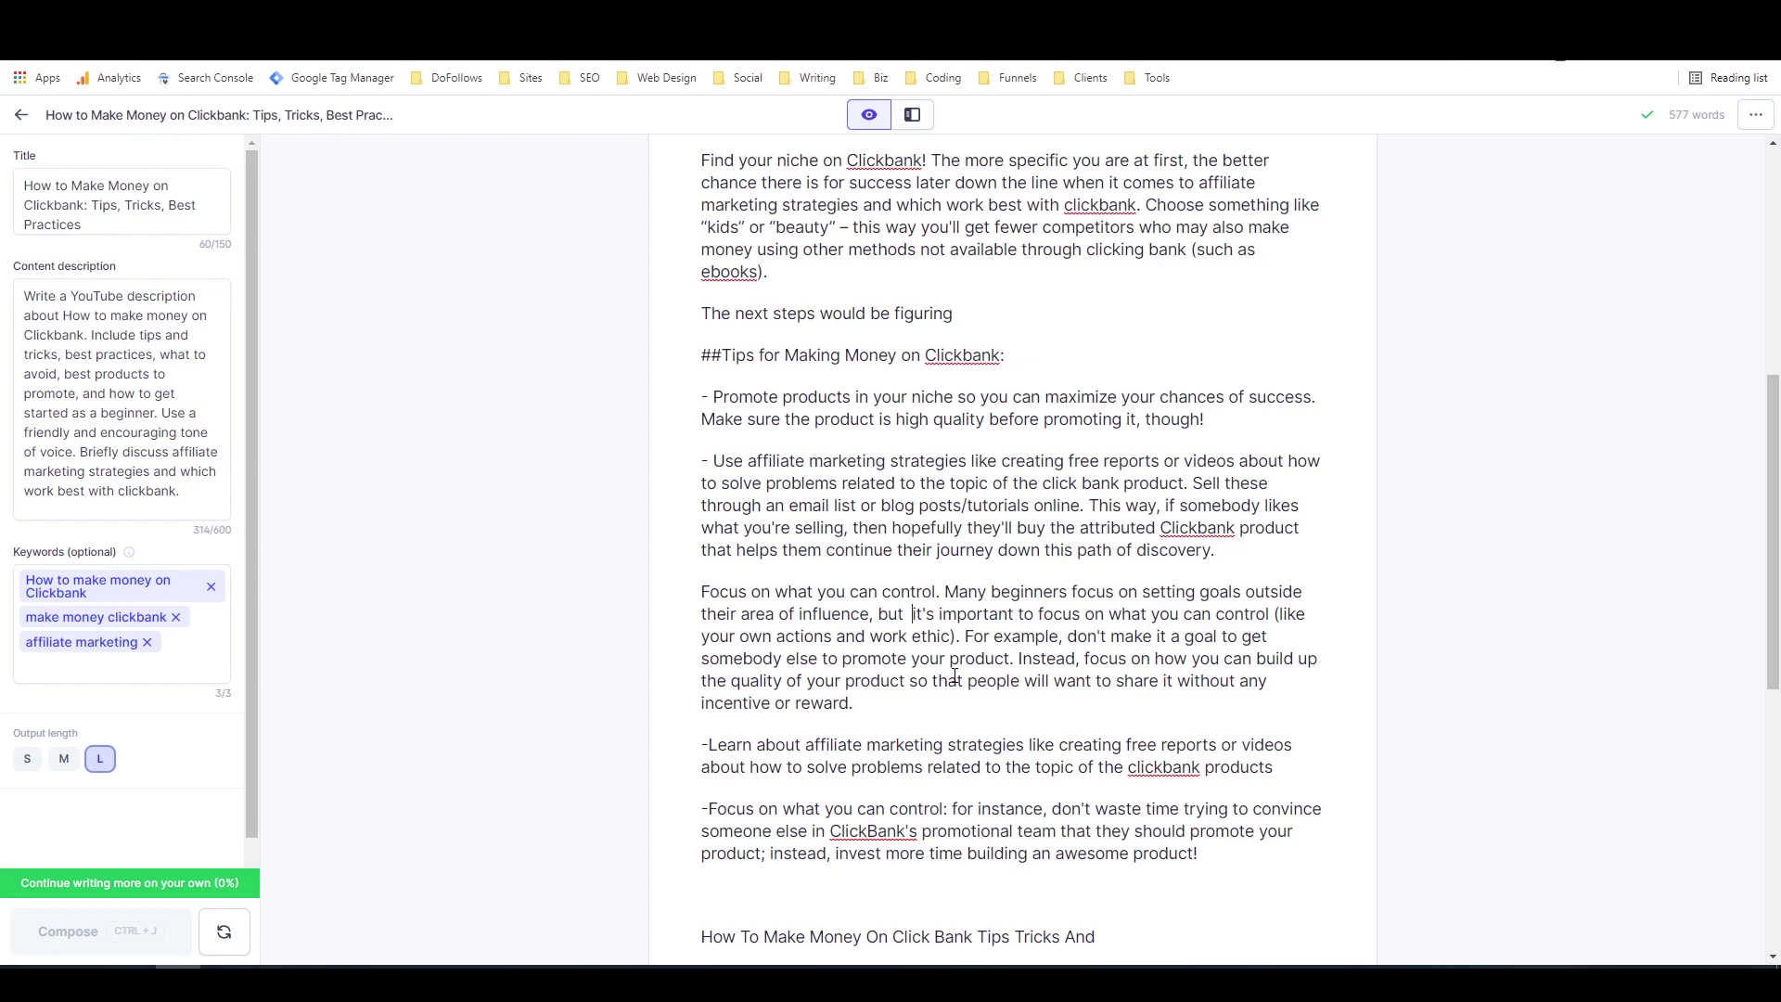
key("BackSpace")
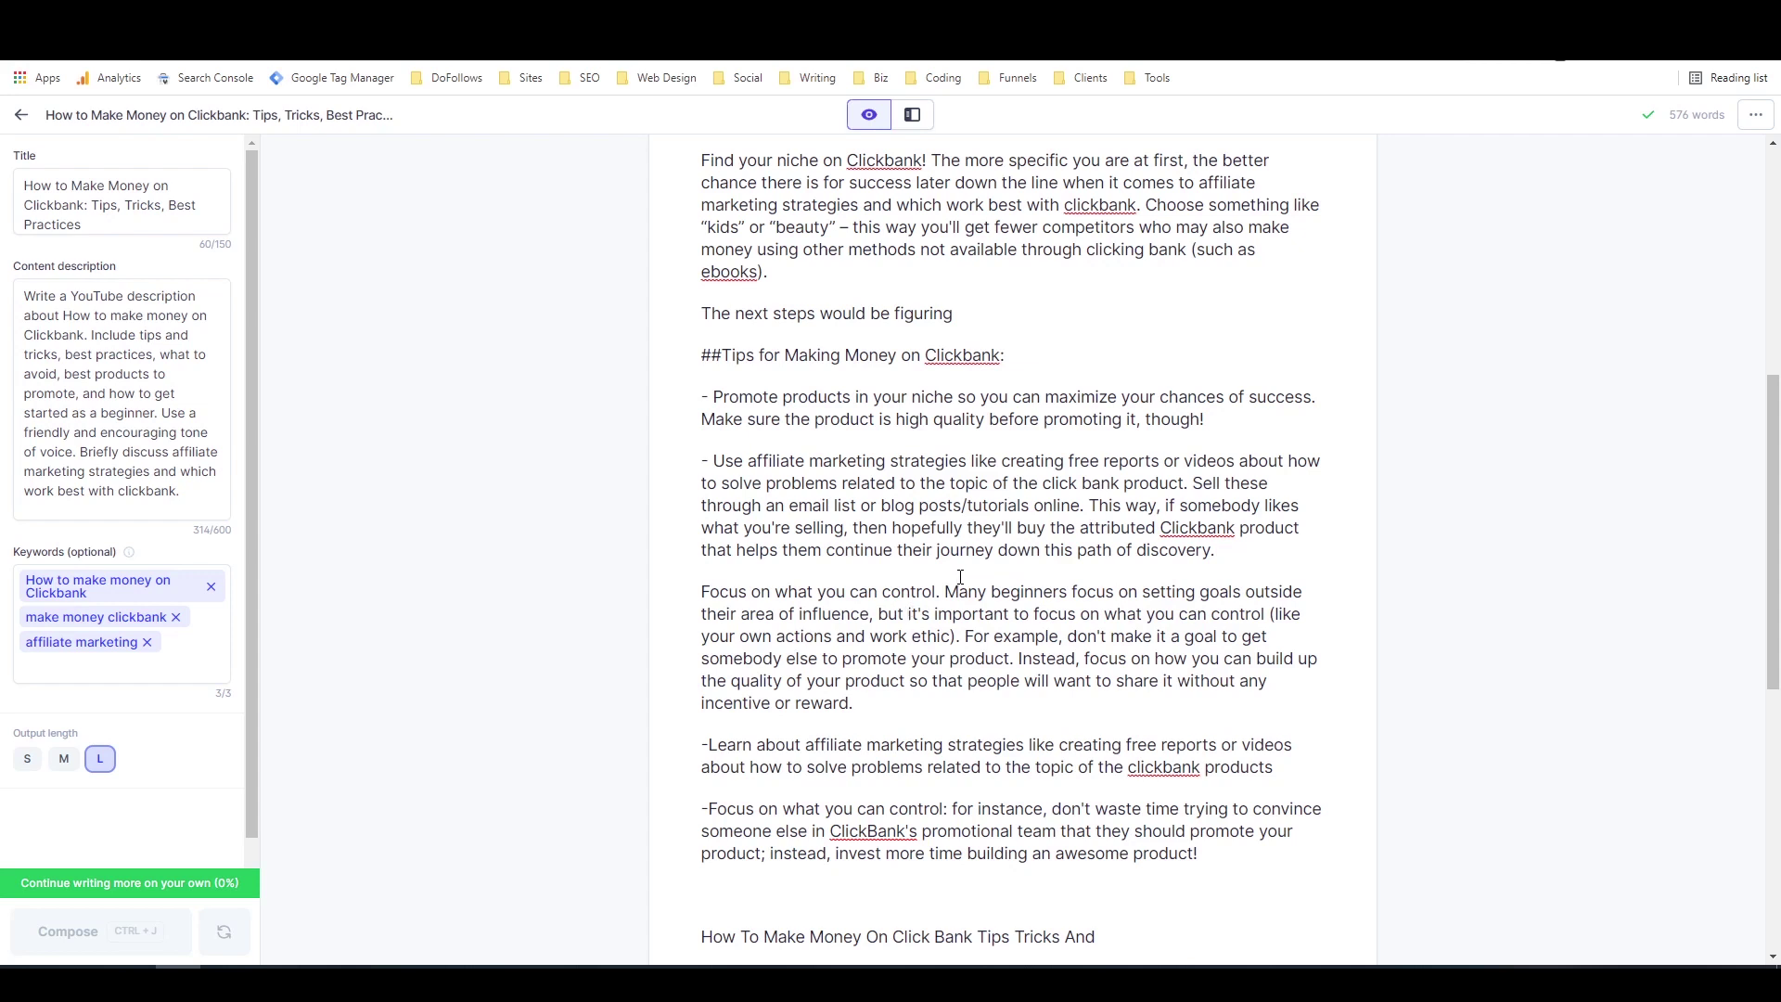
scroll(961, 577, "down", 2)
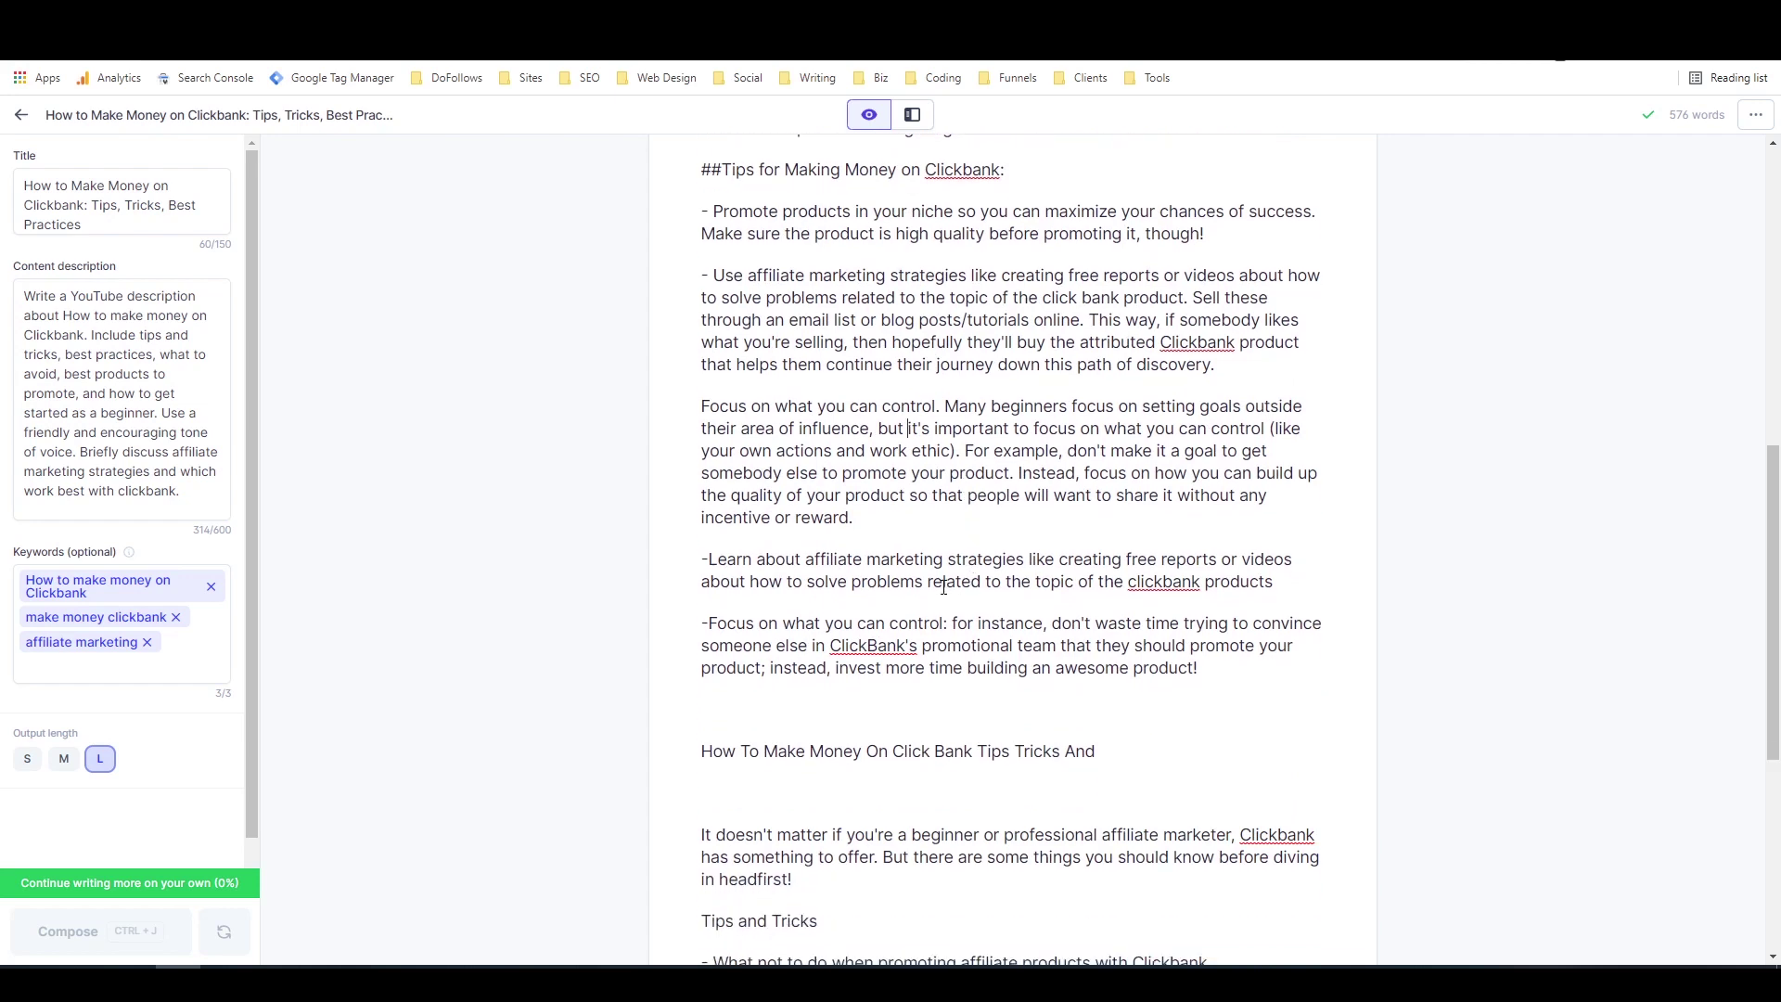
scroll(944, 588, "up", 1)
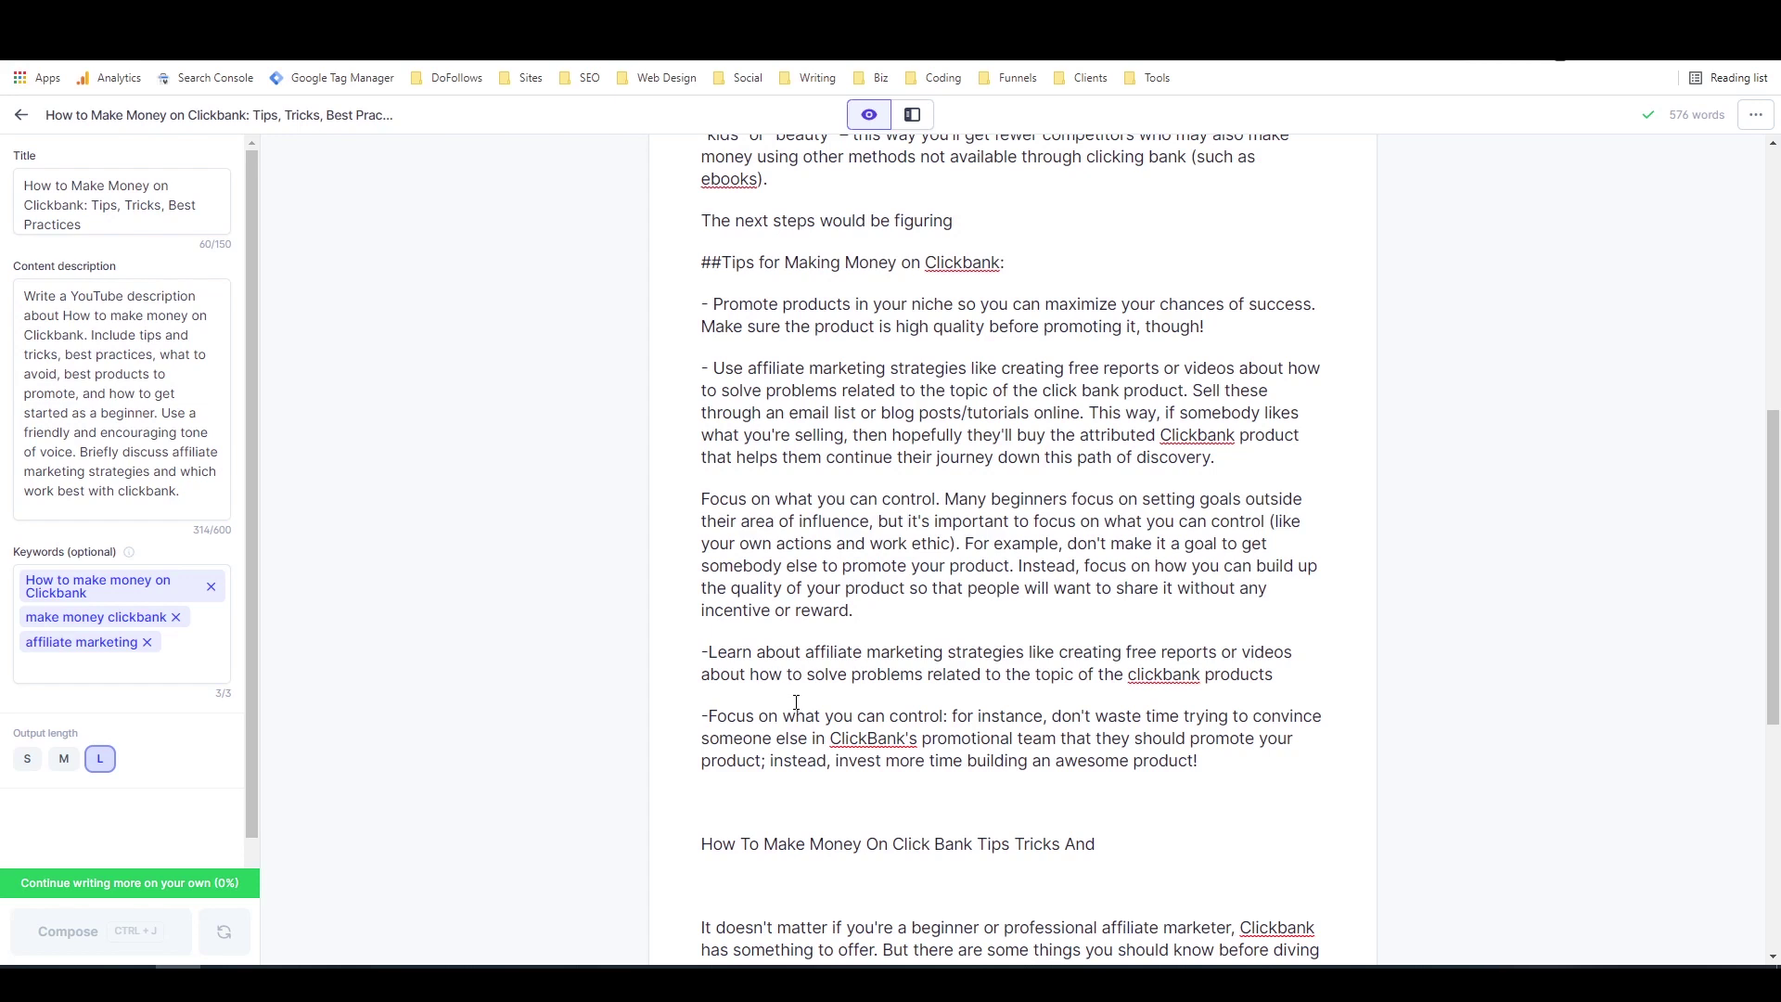
Step: Delete the repeated Focus bullet and make 'How To Make Money On Click Bank Tips Tricks And' a ## heading
left_click_drag(1234, 792, 657, 724)
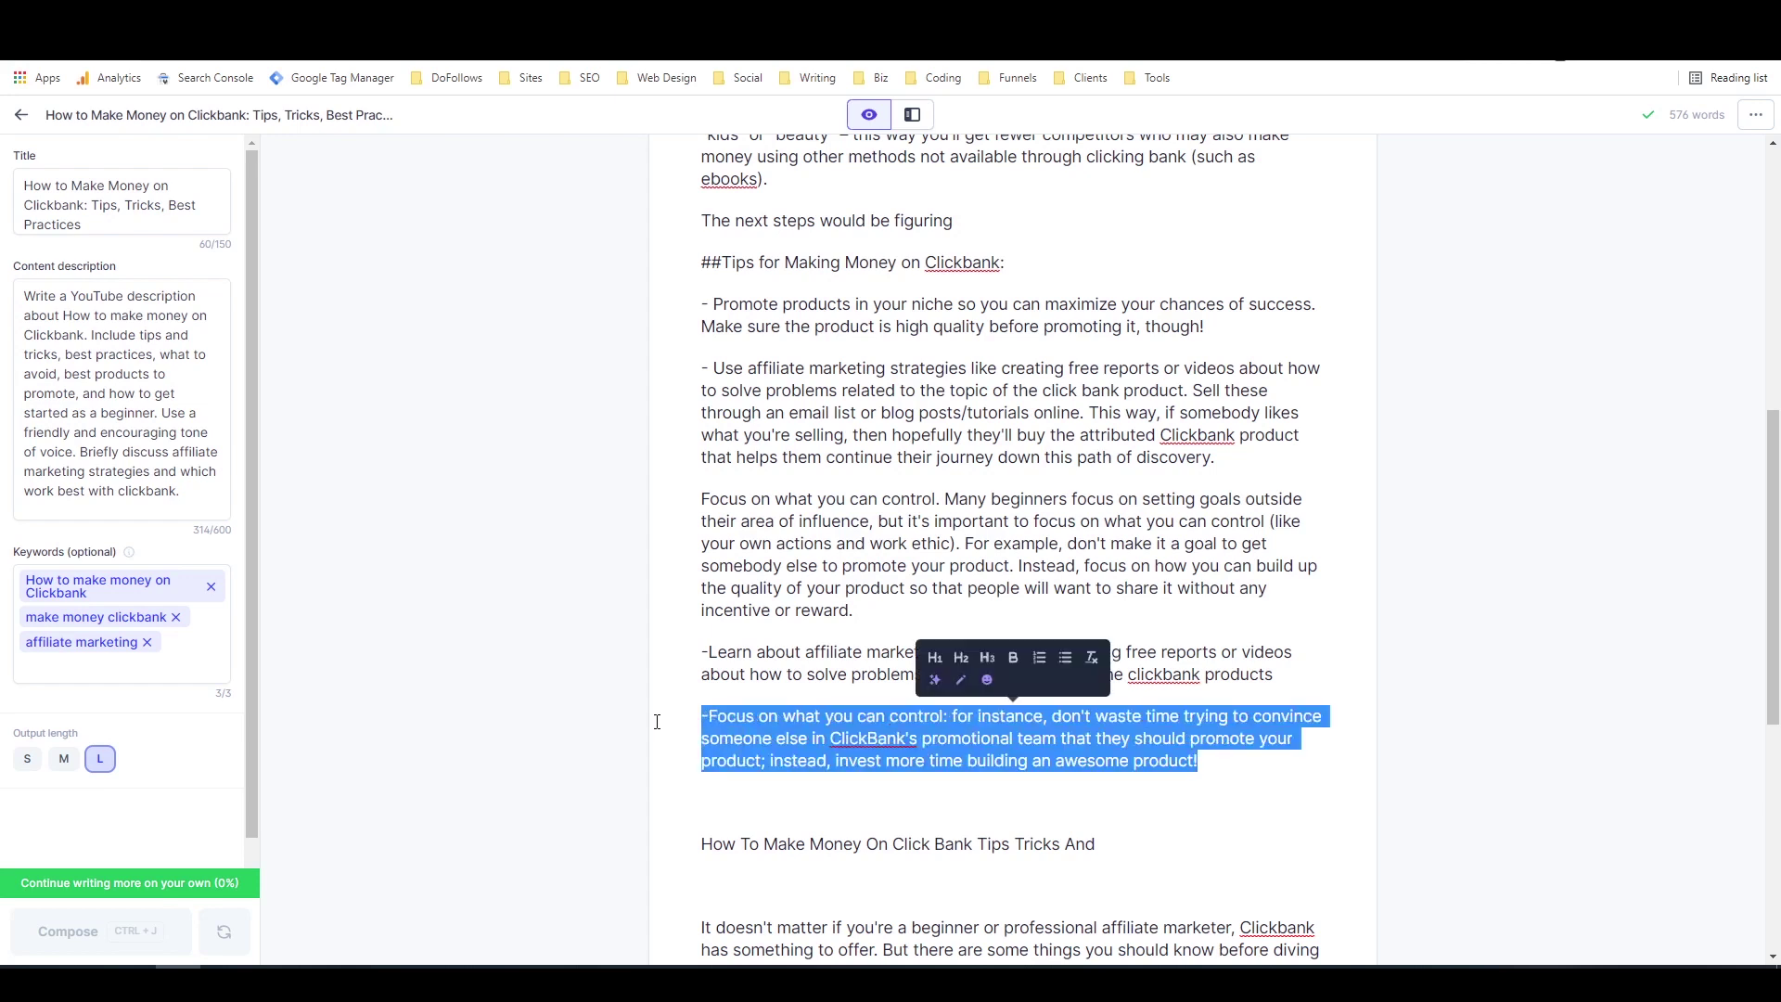
key("BackSpace")
key("BackSpace")
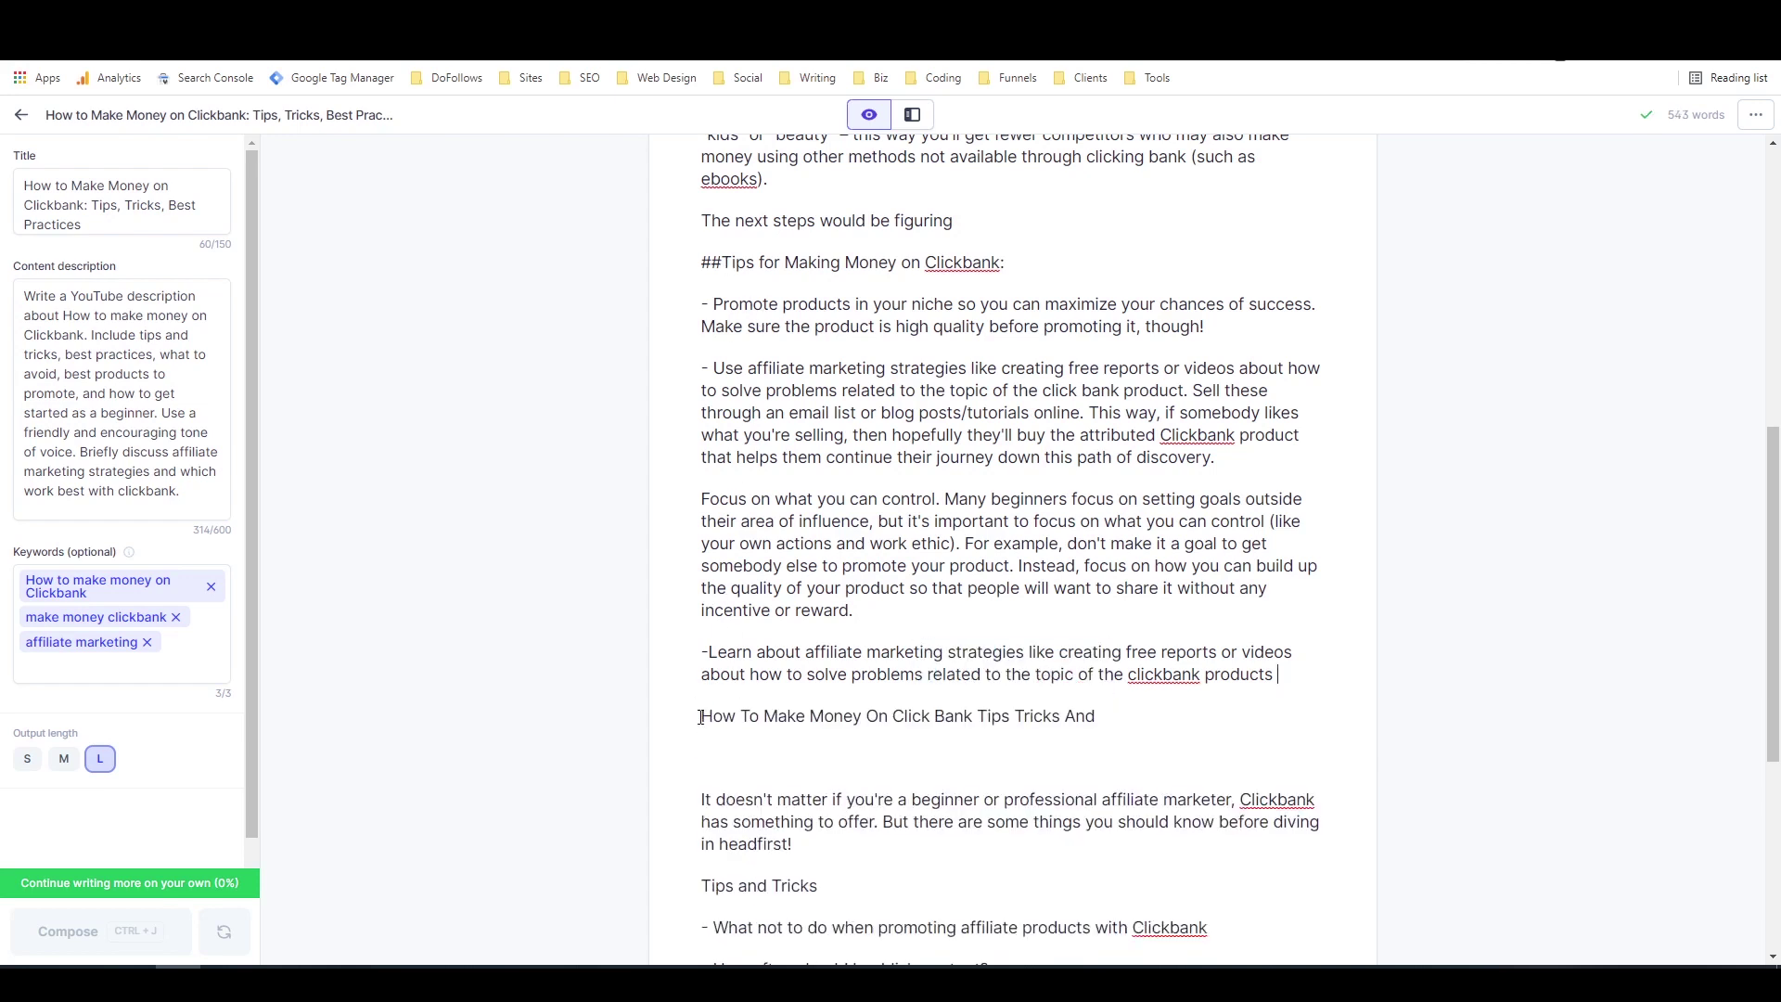
left_click(701, 717)
type("##")
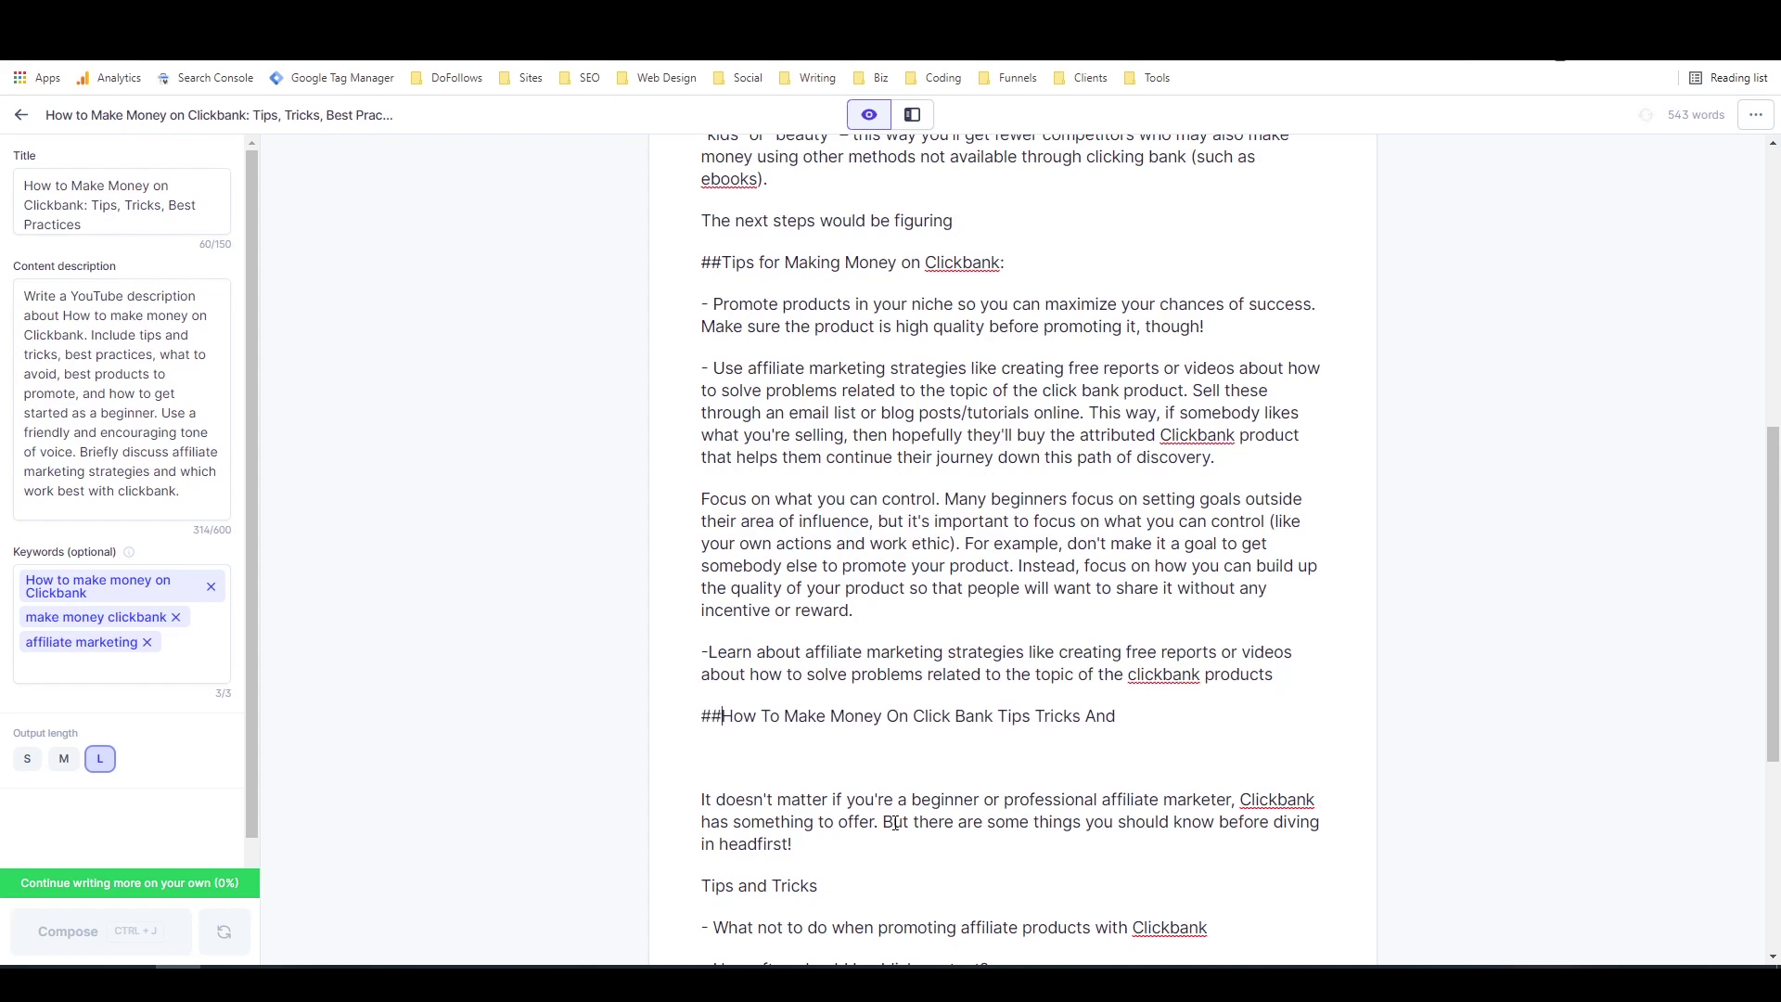
scroll(940, 763, "down", 2)
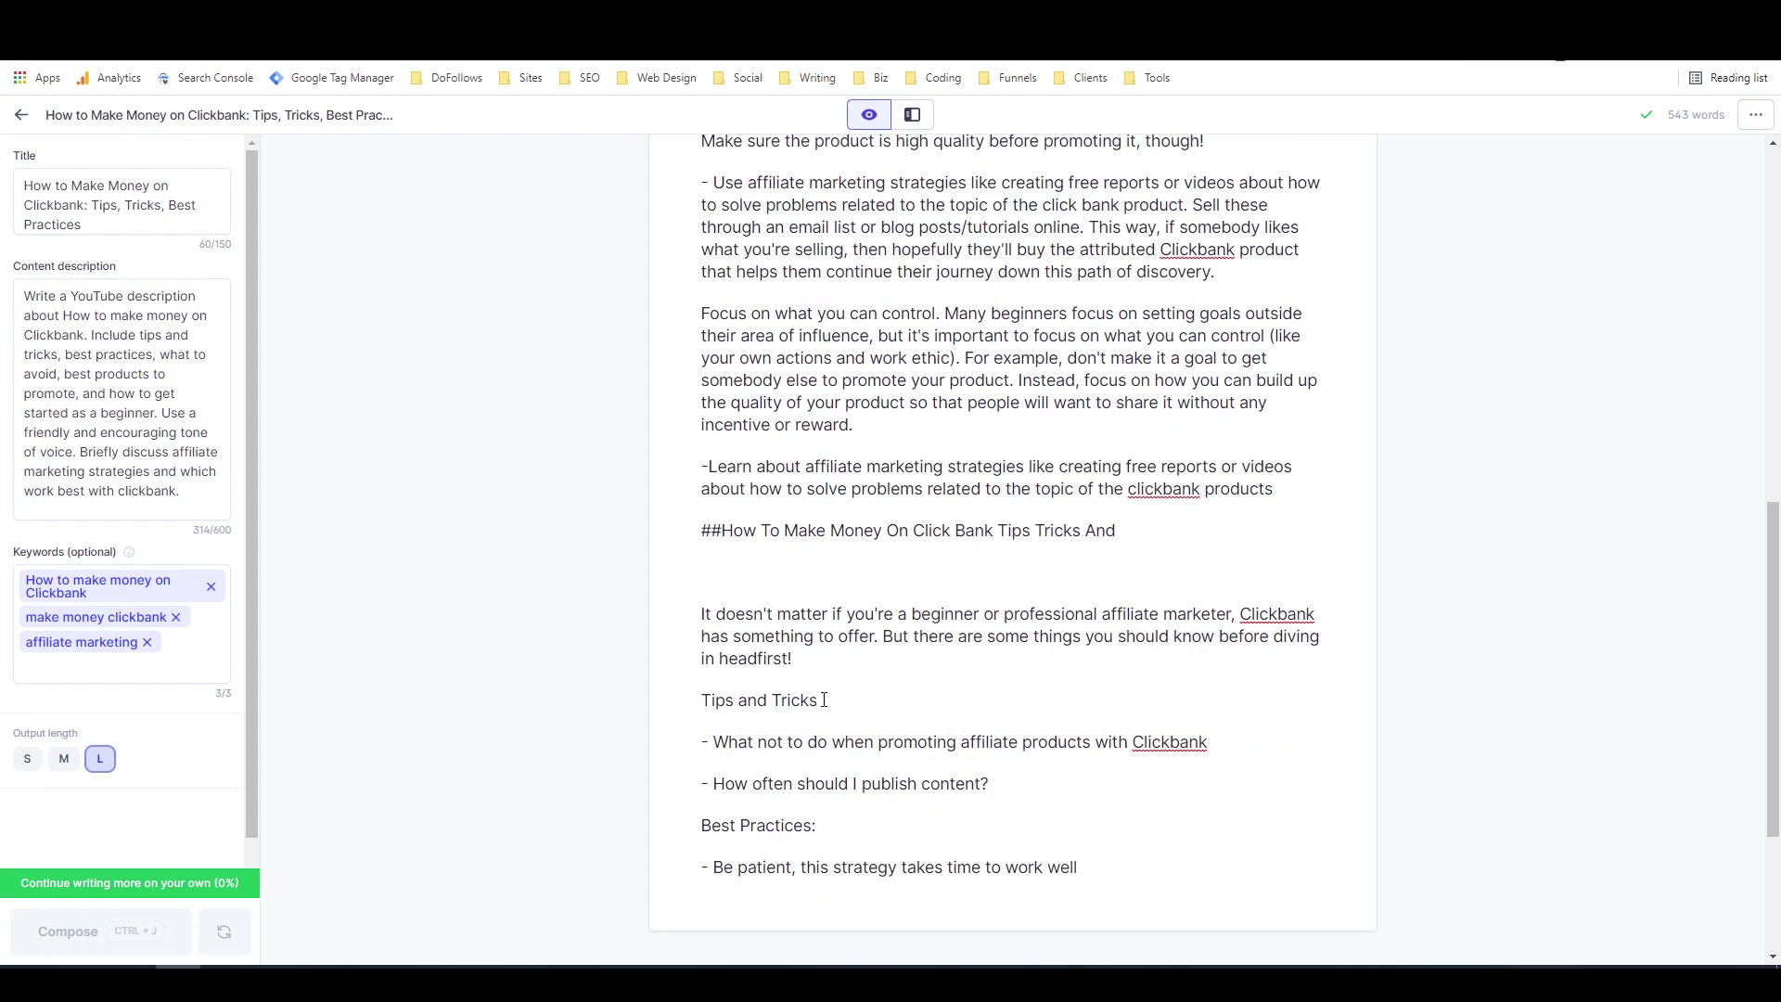
key("BackSpace")
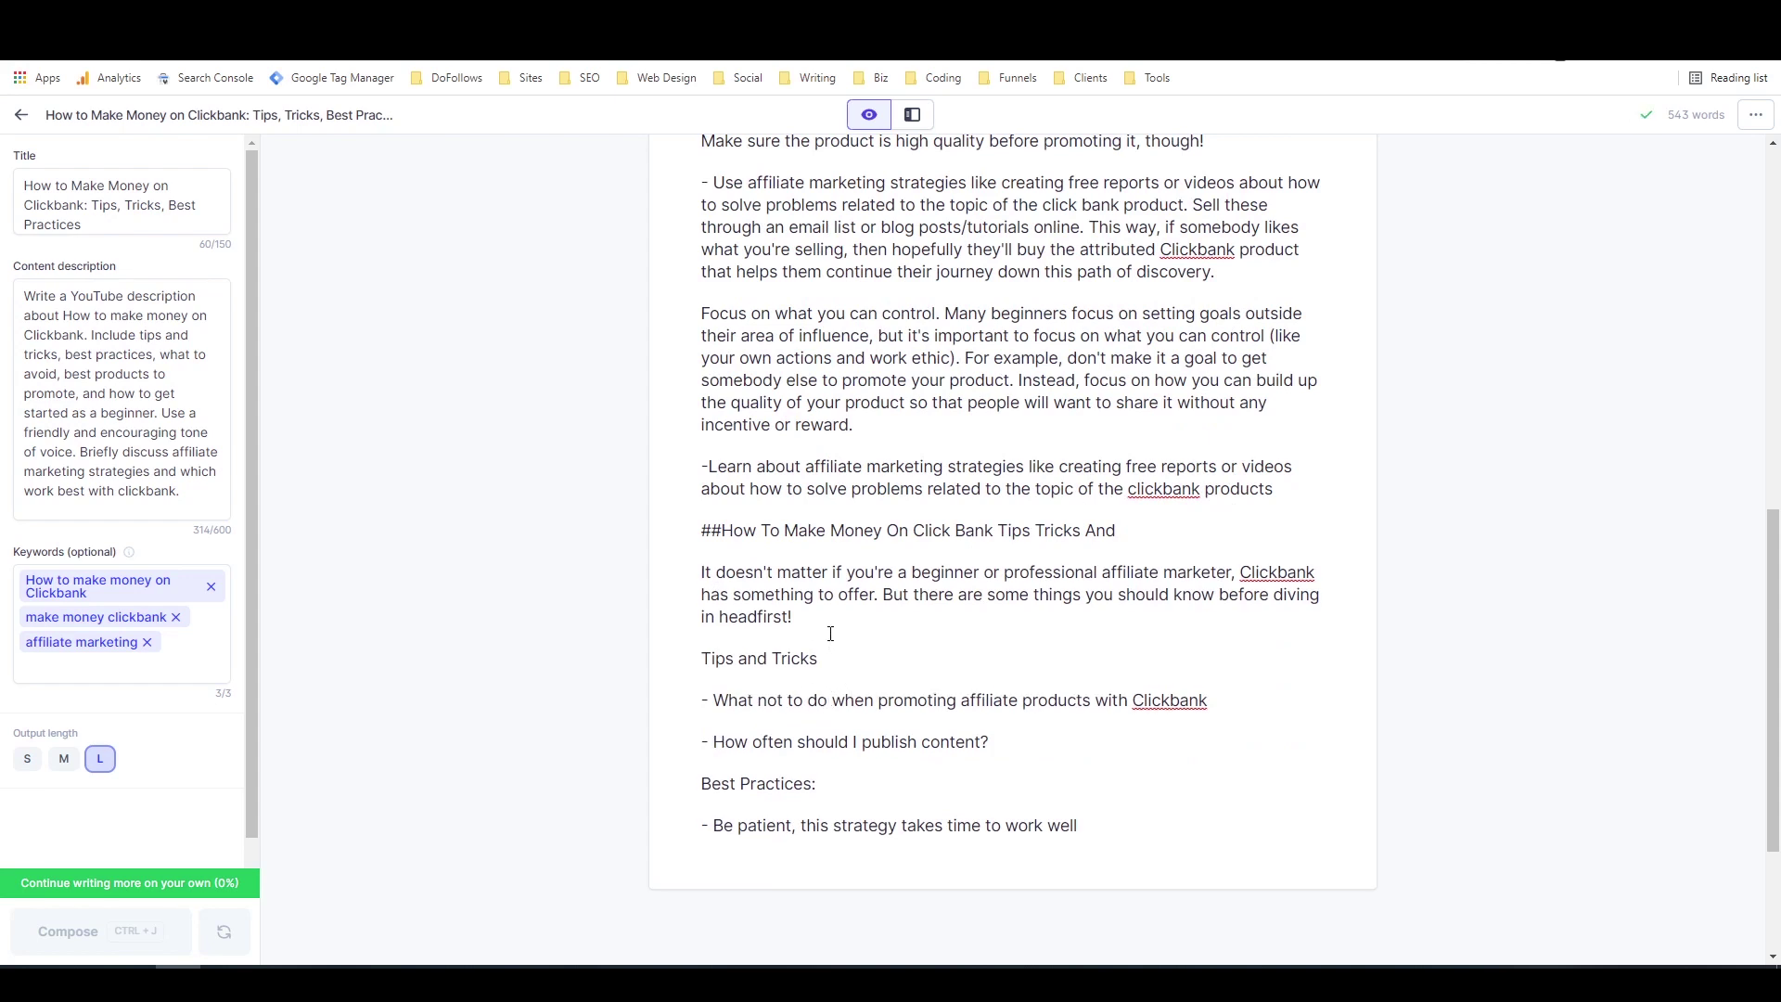
scroll(835, 608, "down", 1)
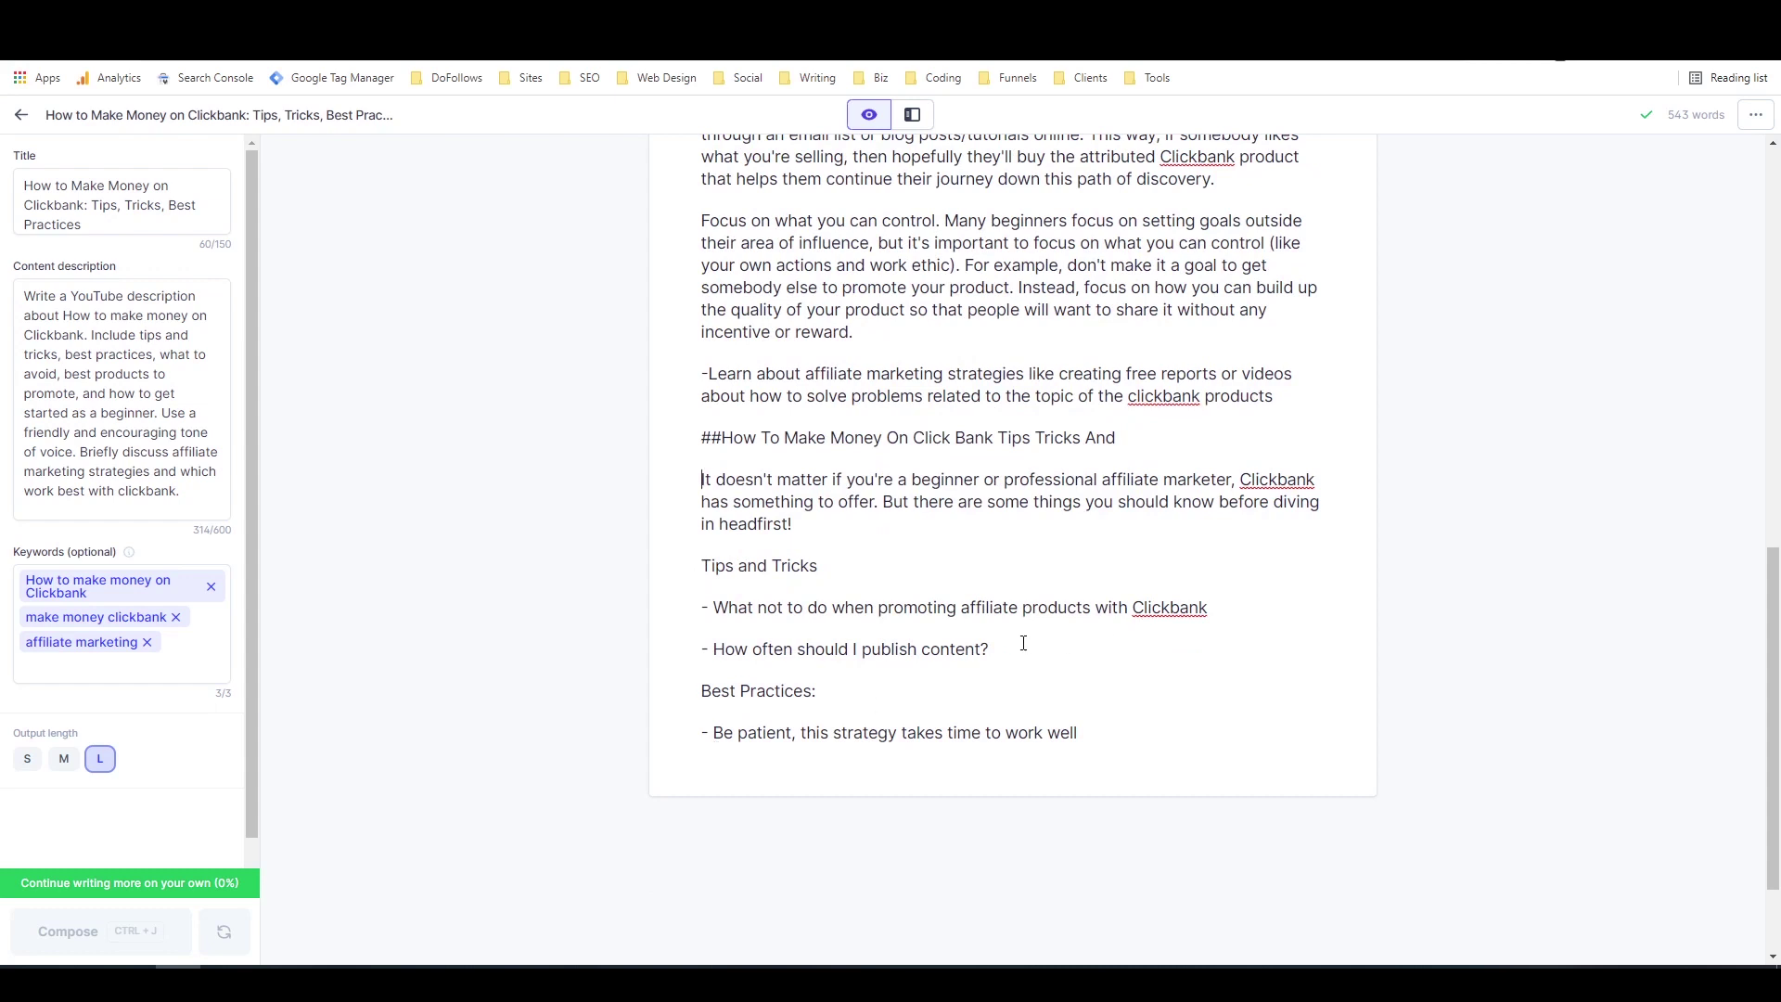
Step: Erase the 'How often should I publish content?' and 'What not to do' bullets under Tips and Tricks
key("Return")
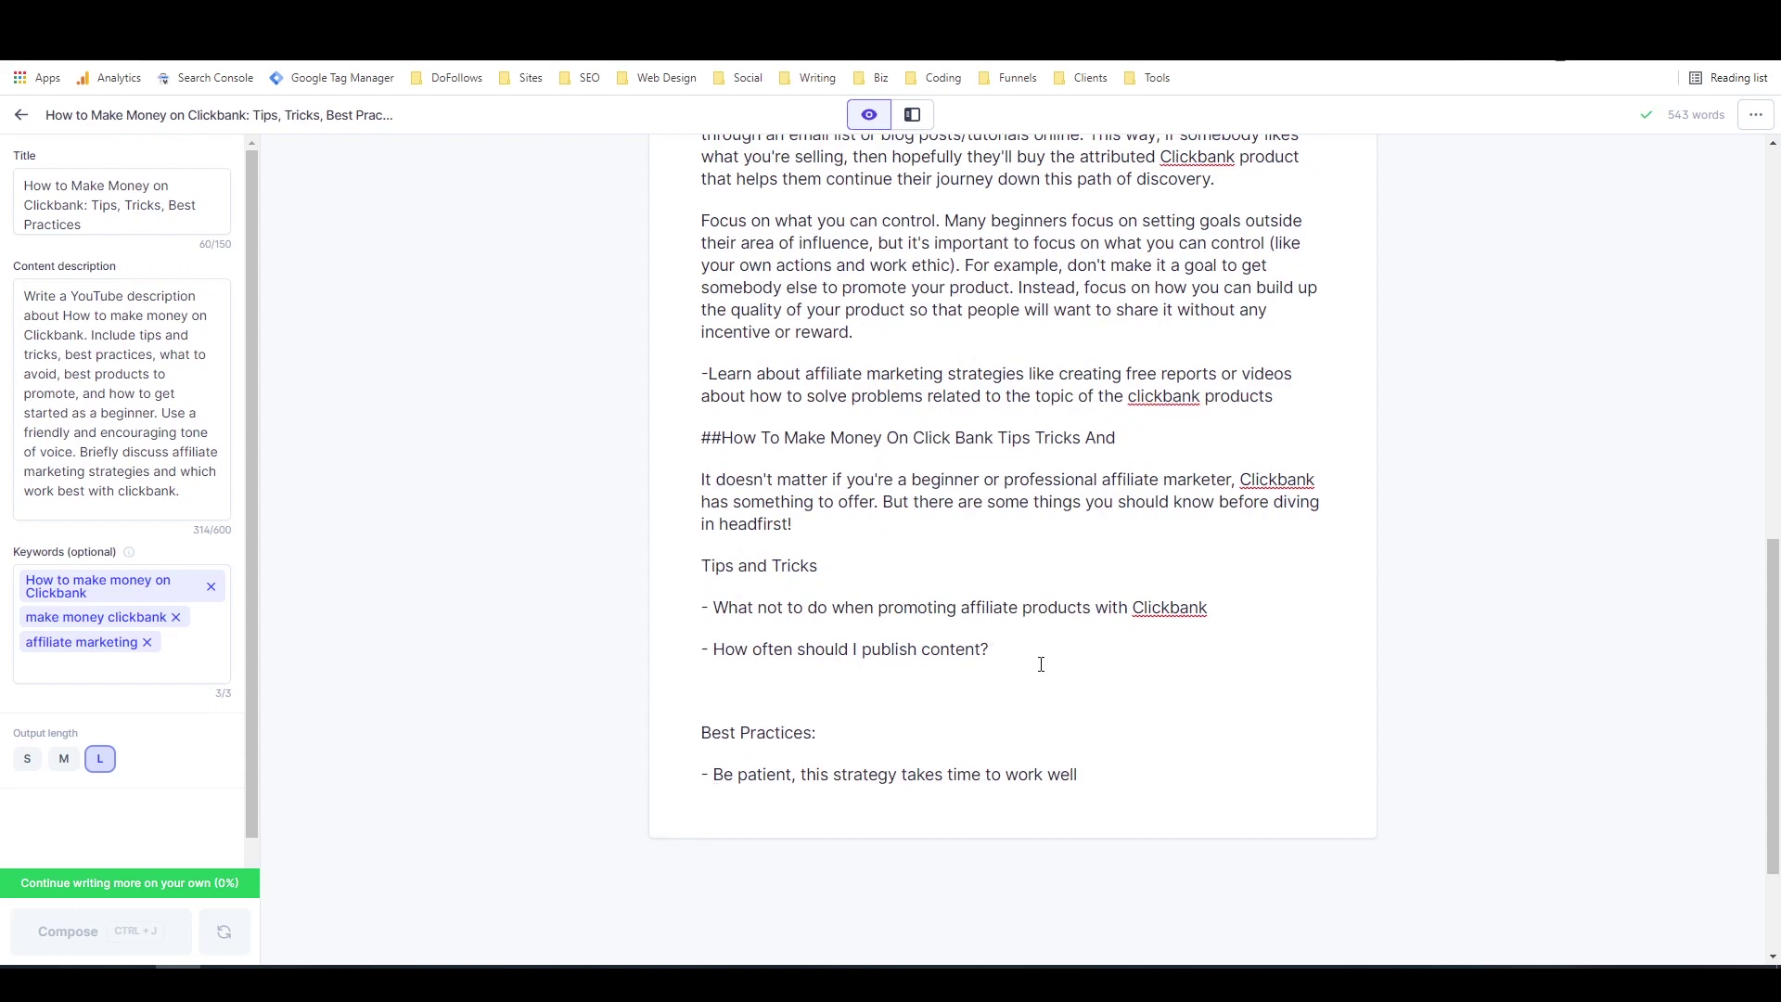
left_click_drag(992, 650, 712, 649)
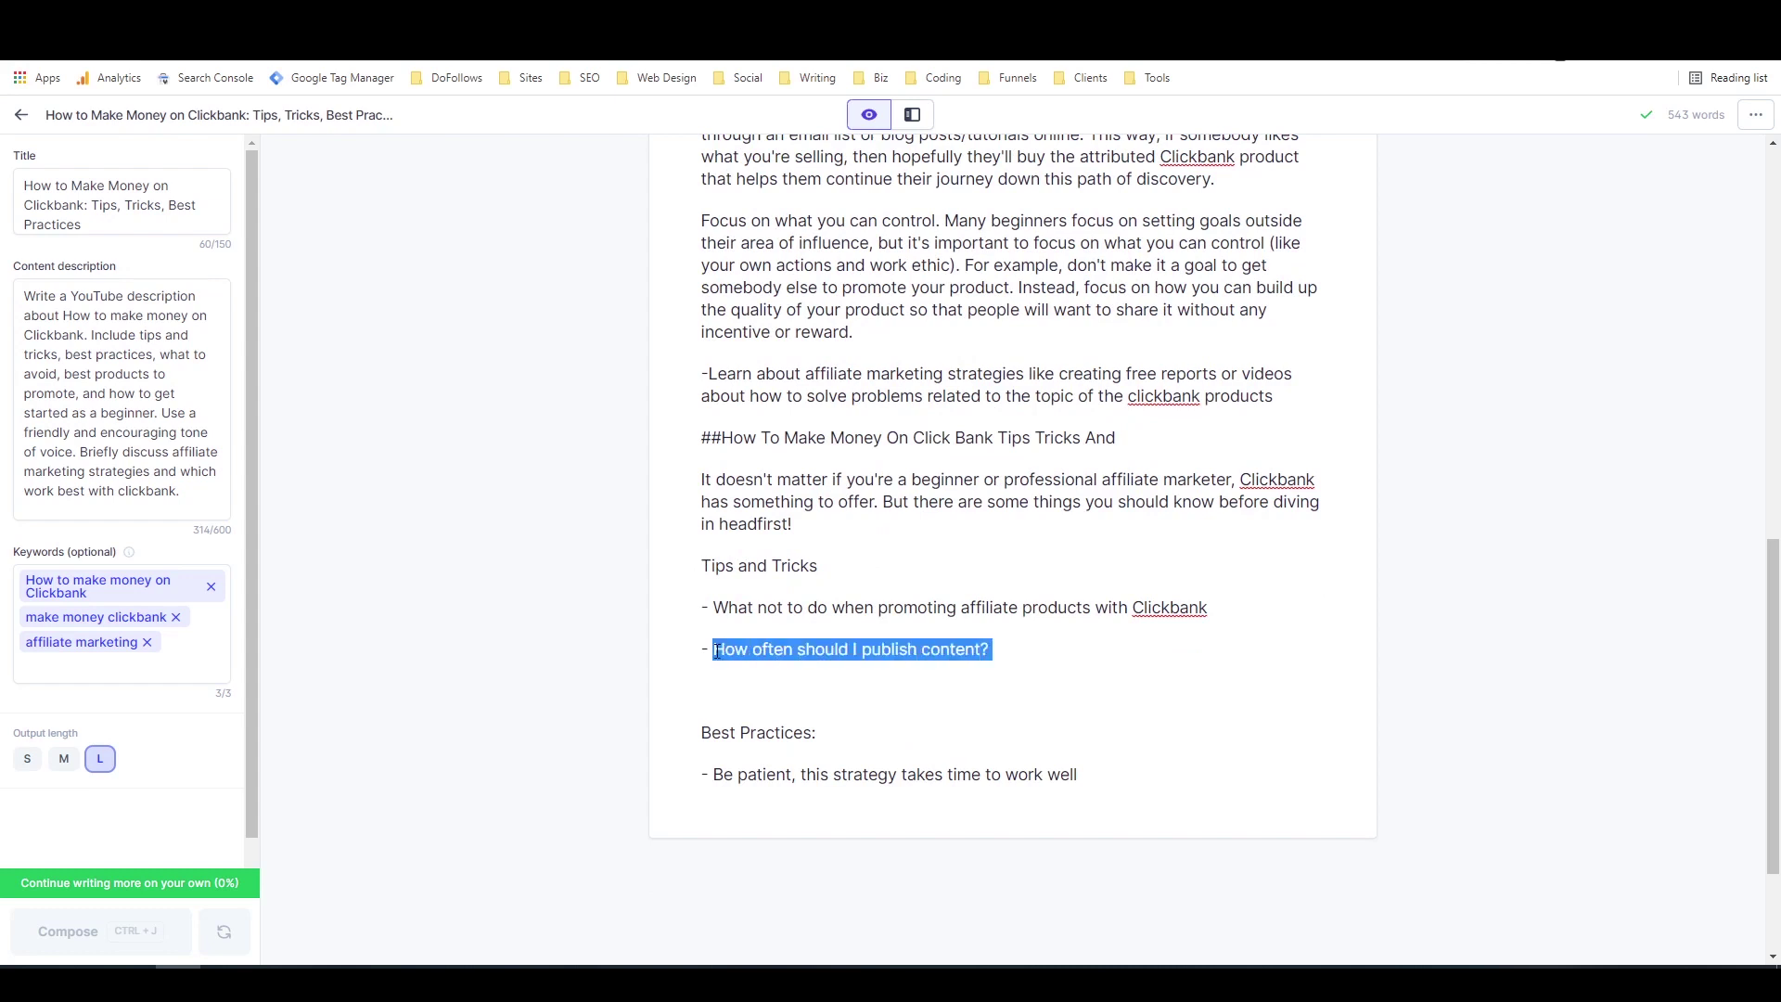
key("BackSpace")
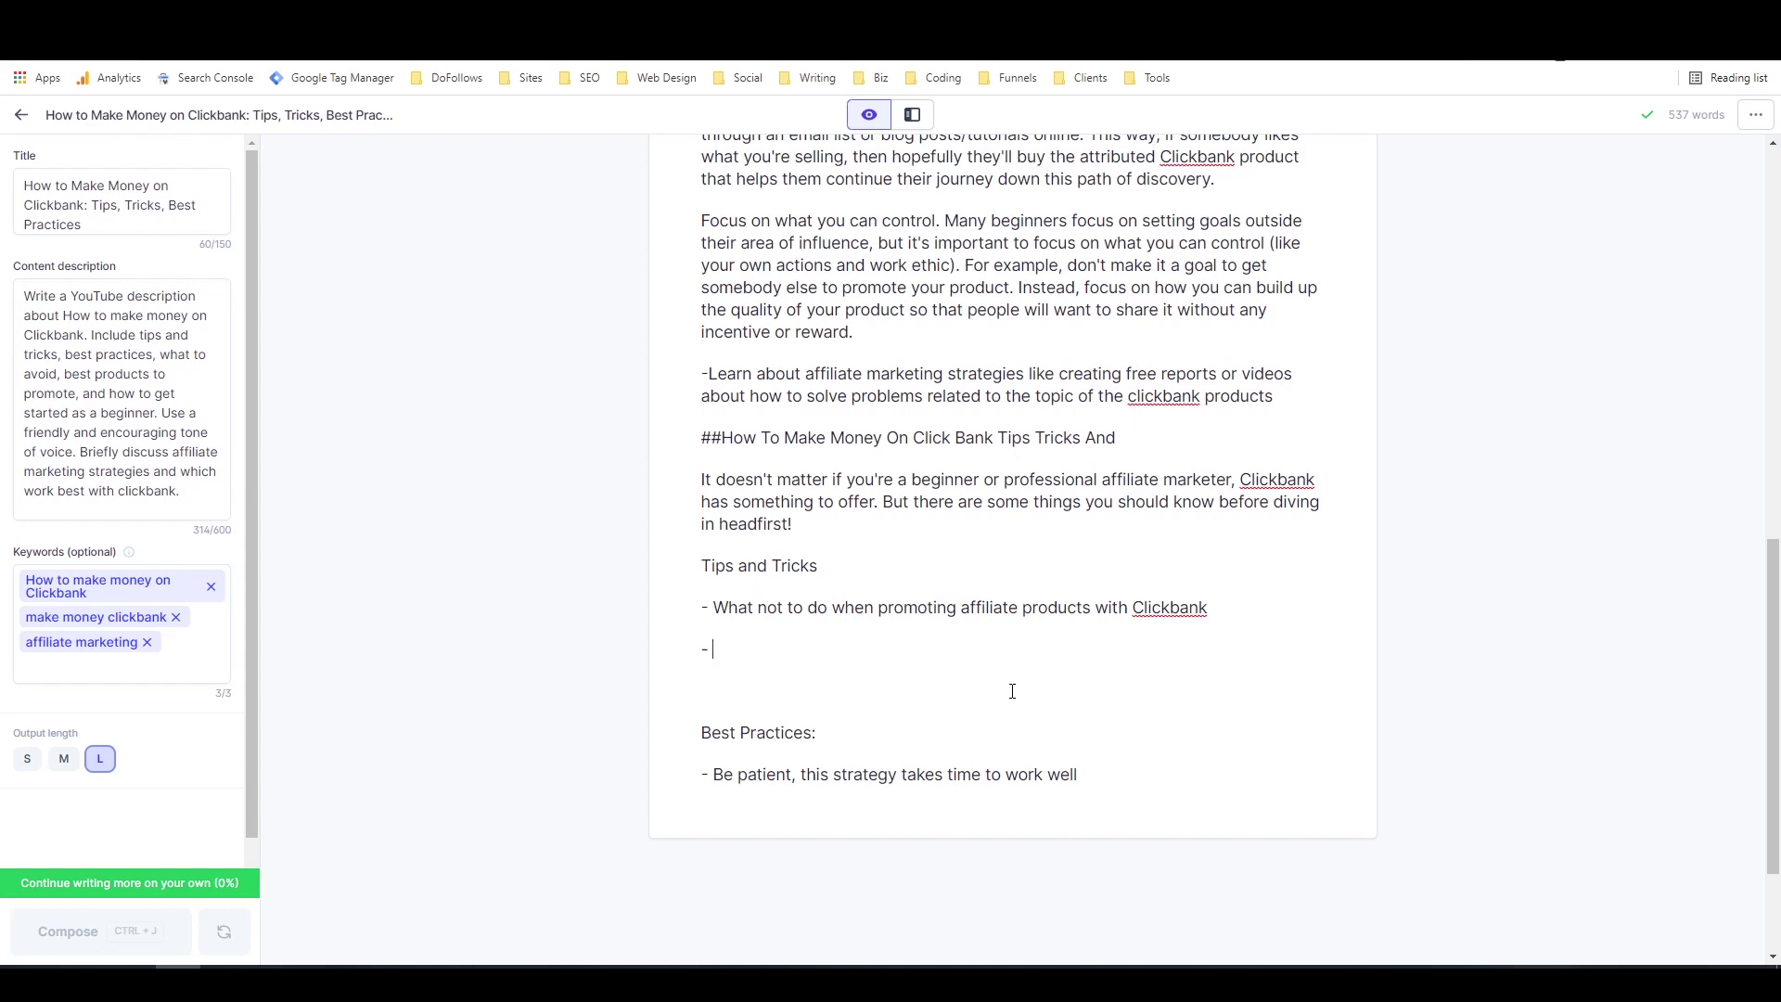
left_click_drag(1220, 609, 714, 609)
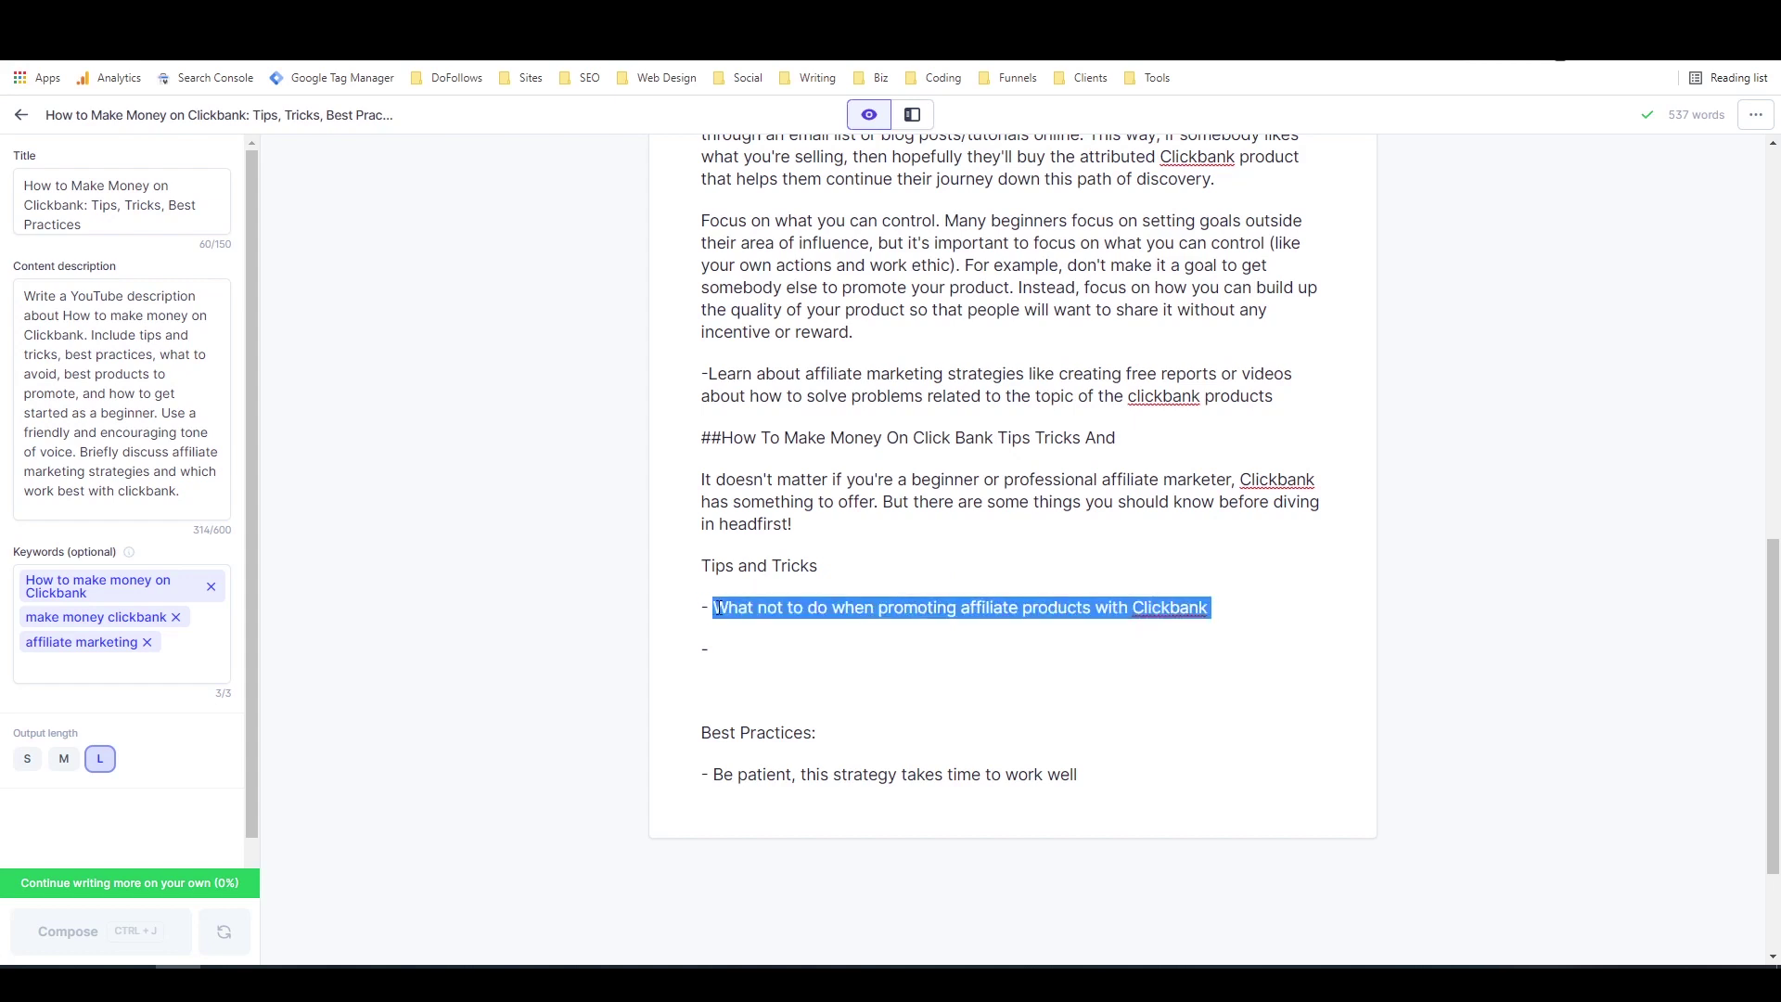
left_click(726, 649)
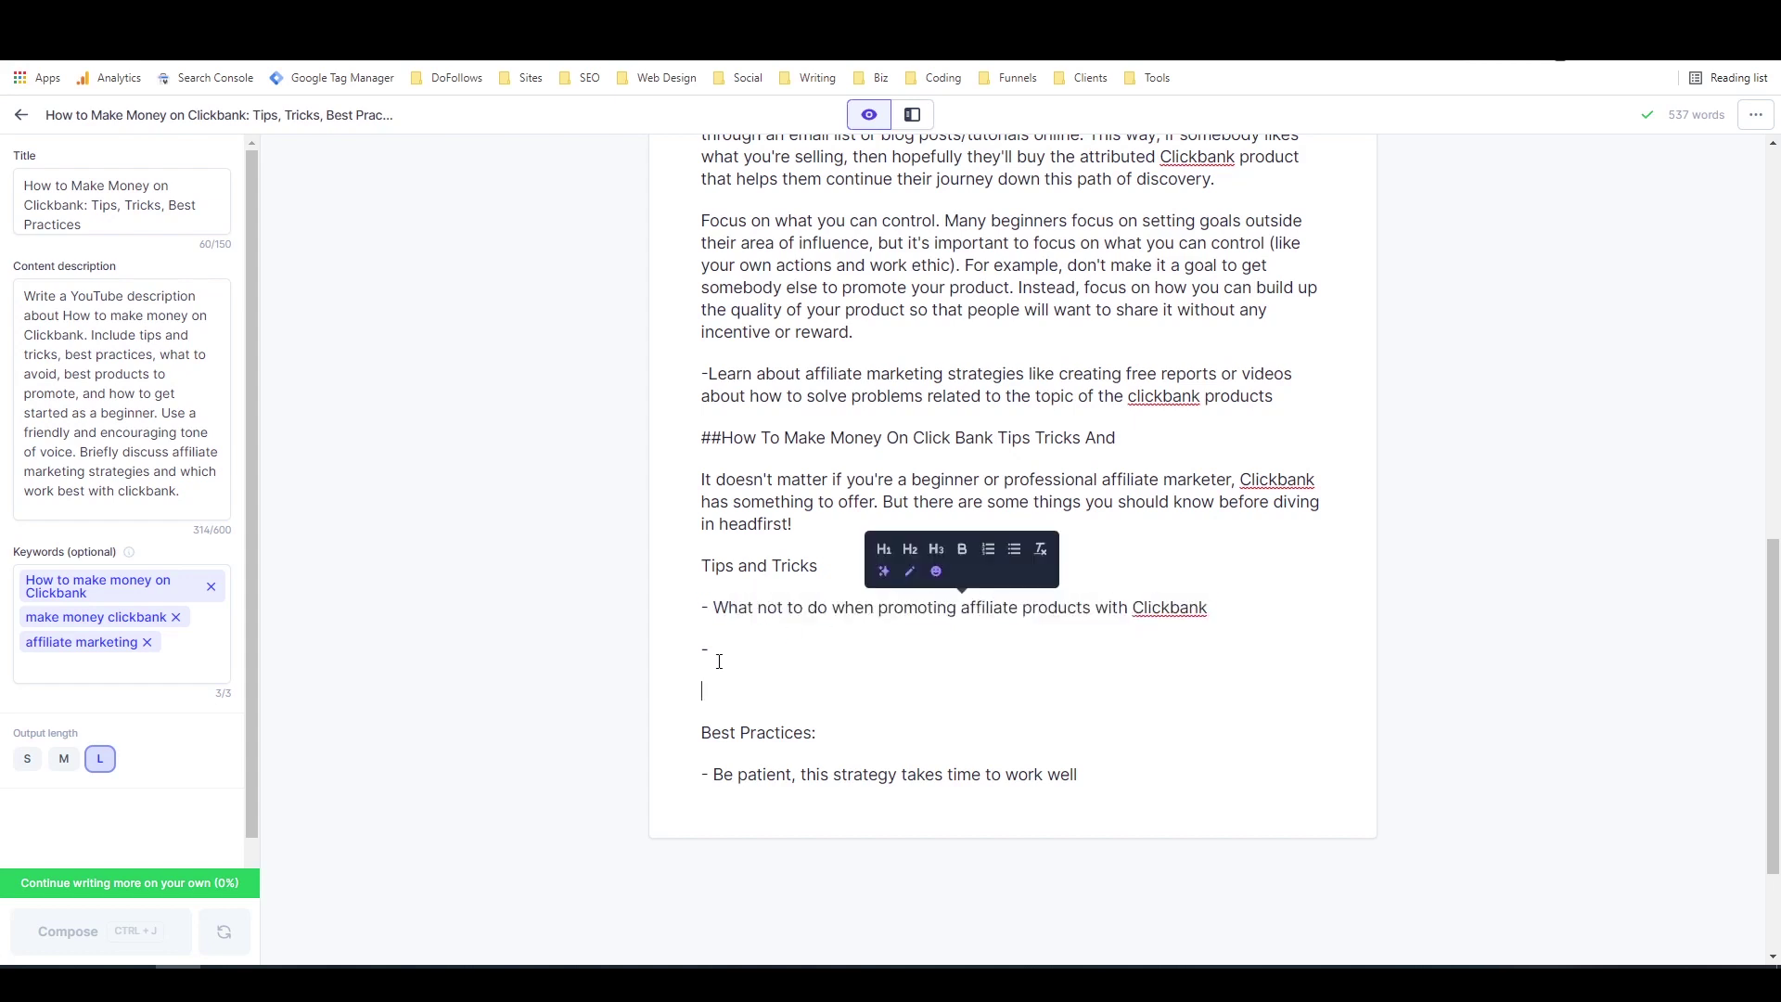
left_click_drag(1218, 609, 712, 609)
key("BackSpace")
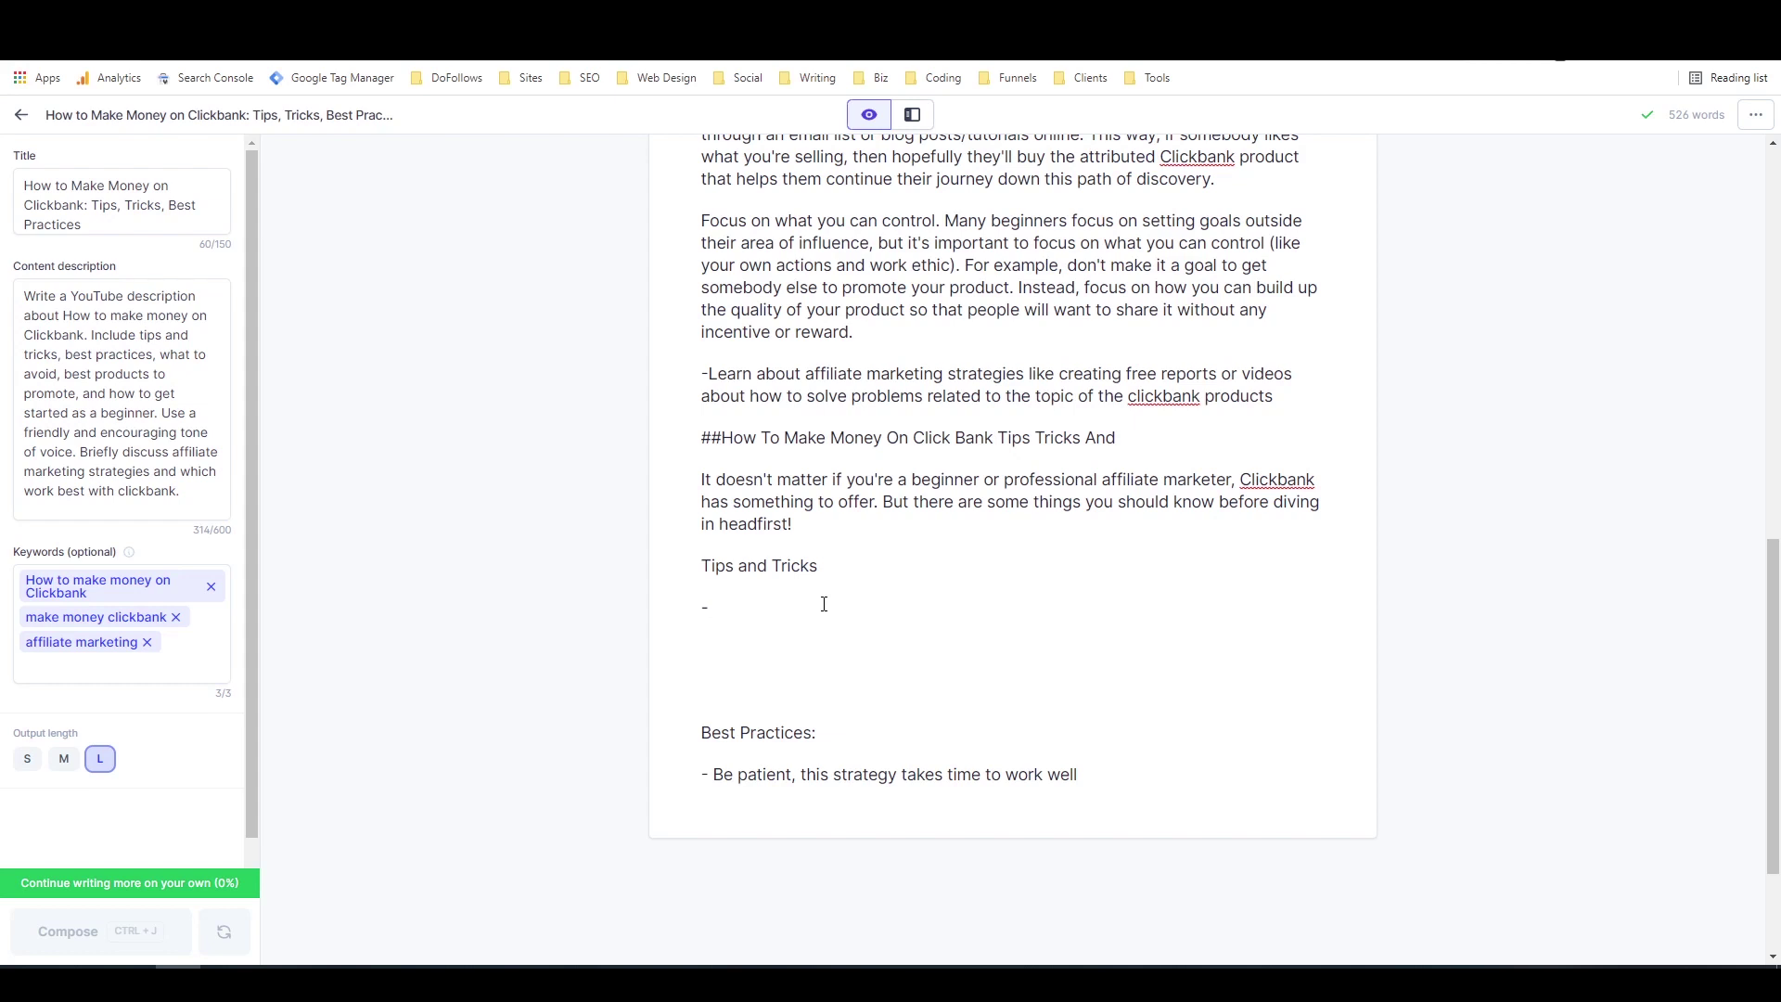
Step: Open Tips and Tricks with 'Make sure you watch the whole video to' and let Jarvis compose the rest
type("W")
key("BackSpace")
type("Make su")
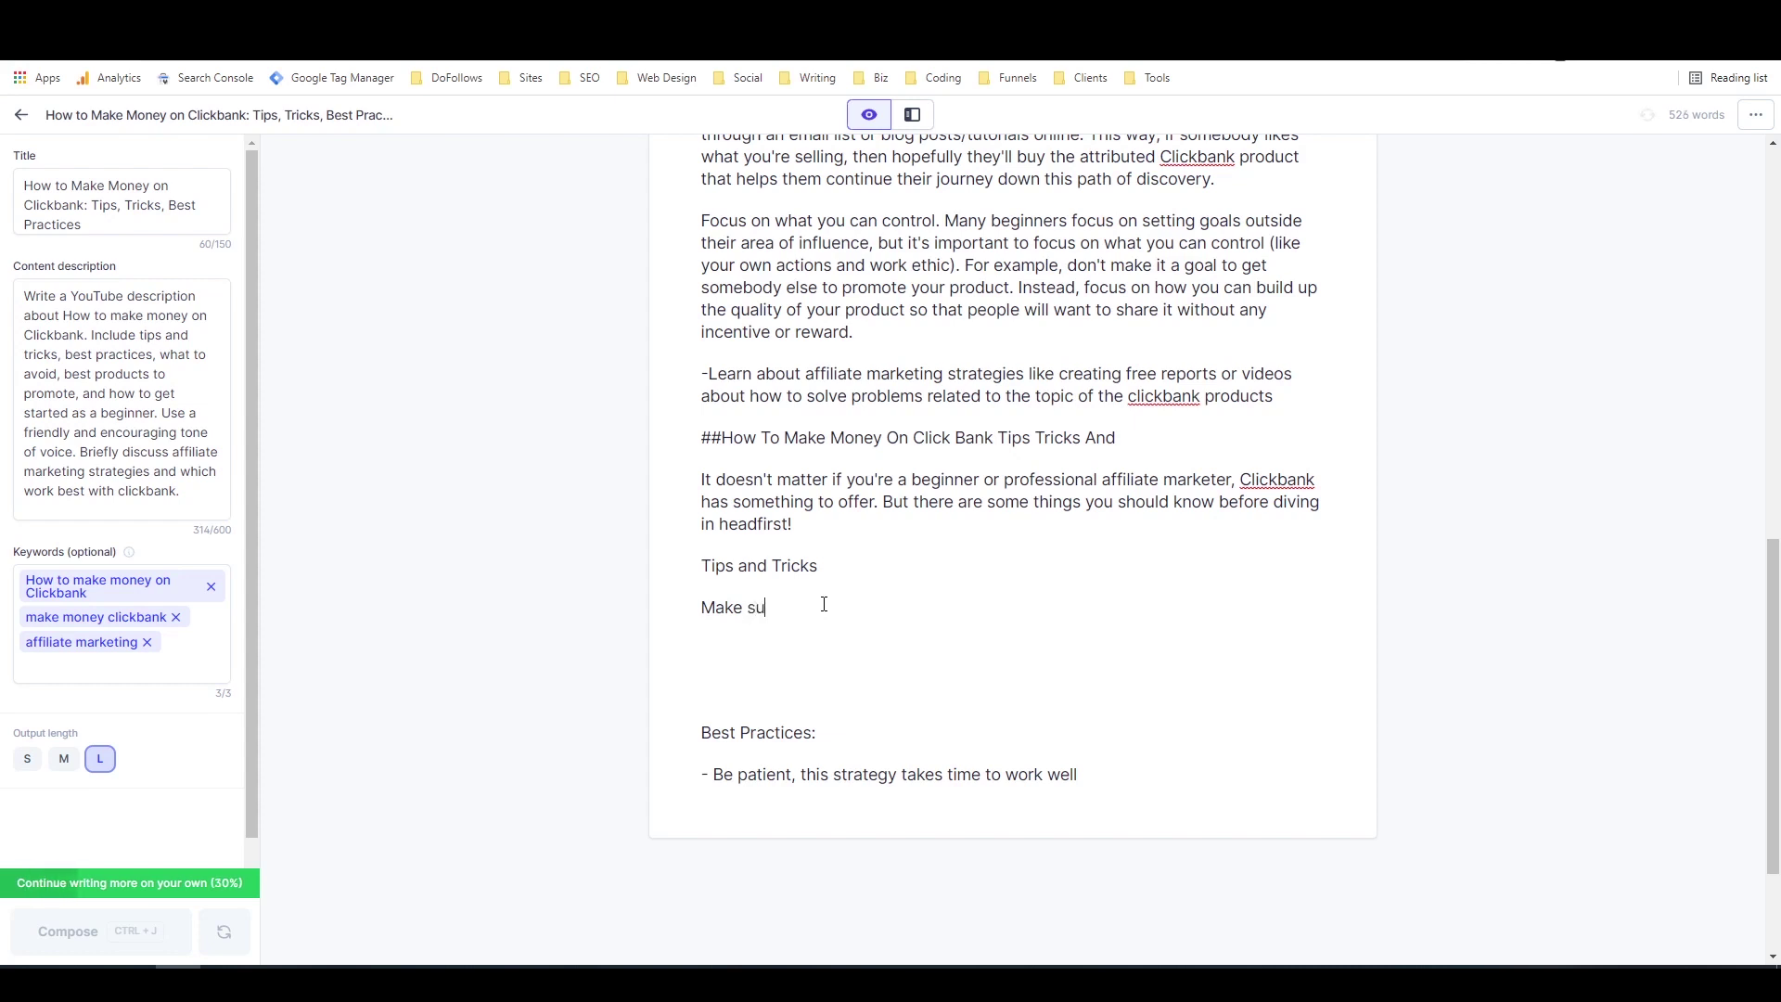
type("re you watch the whole vi")
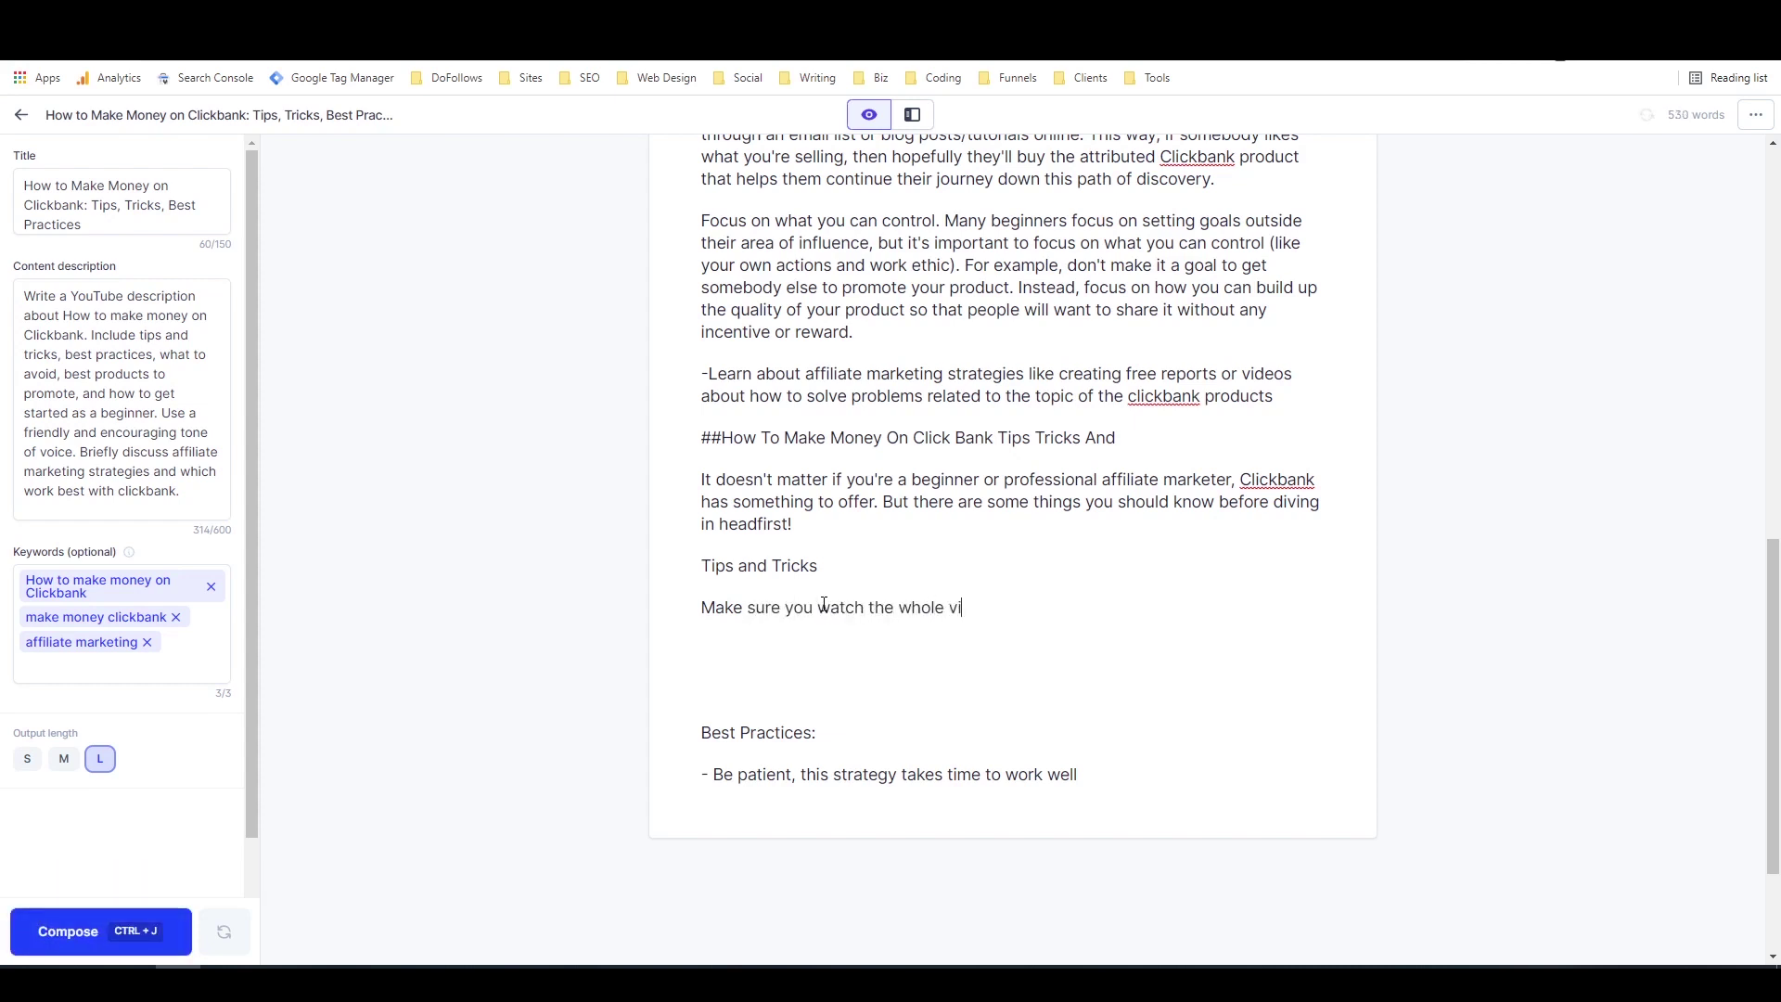
type("deo to")
key("ctrl+j")
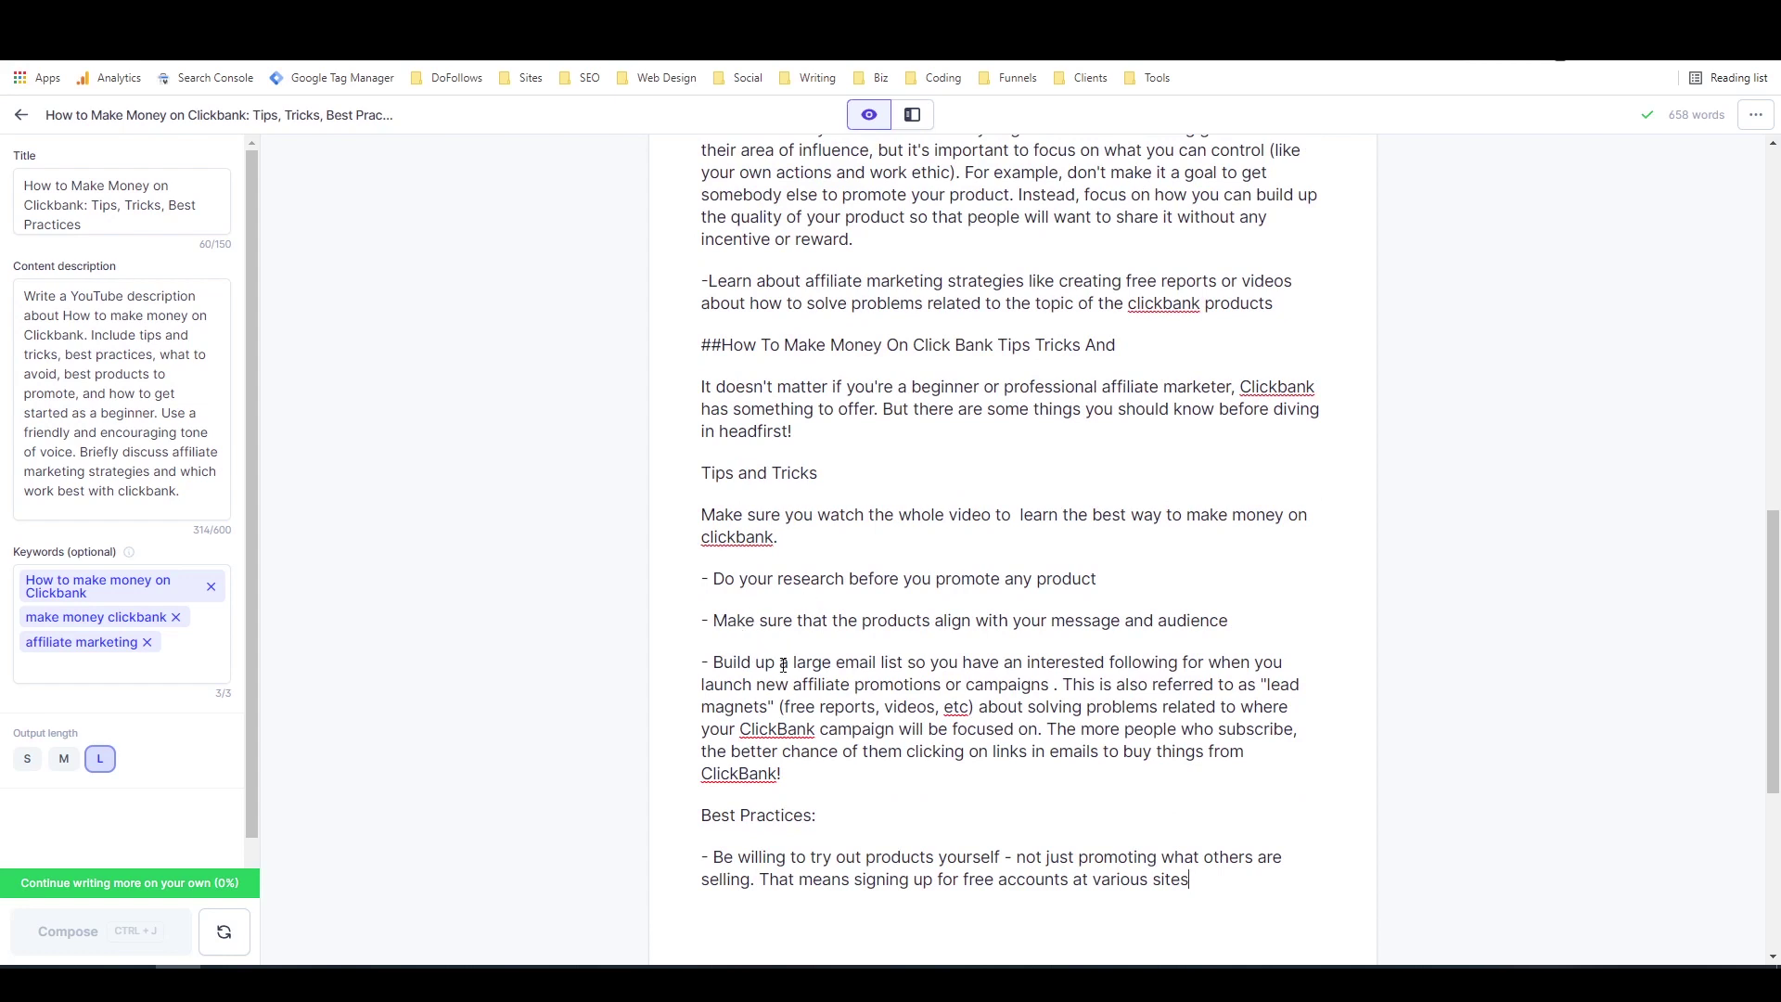
scroll(830, 611, "down", 2)
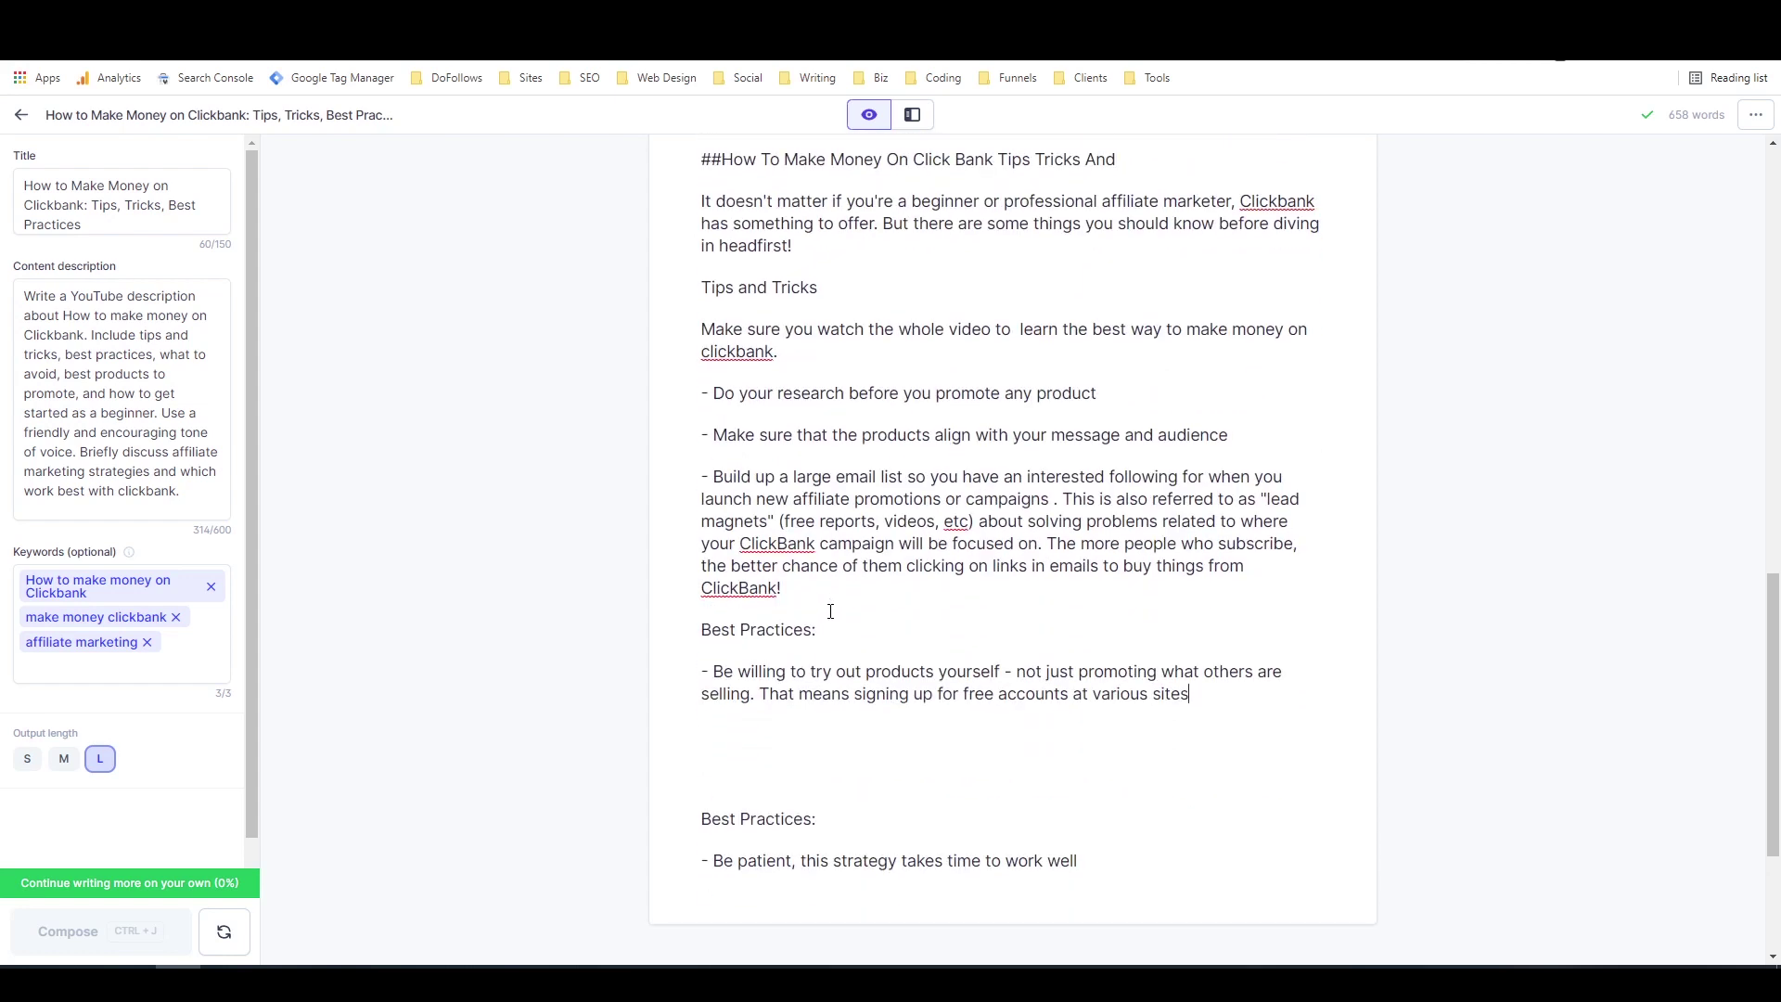
scroll(1011, 489, "up", 15)
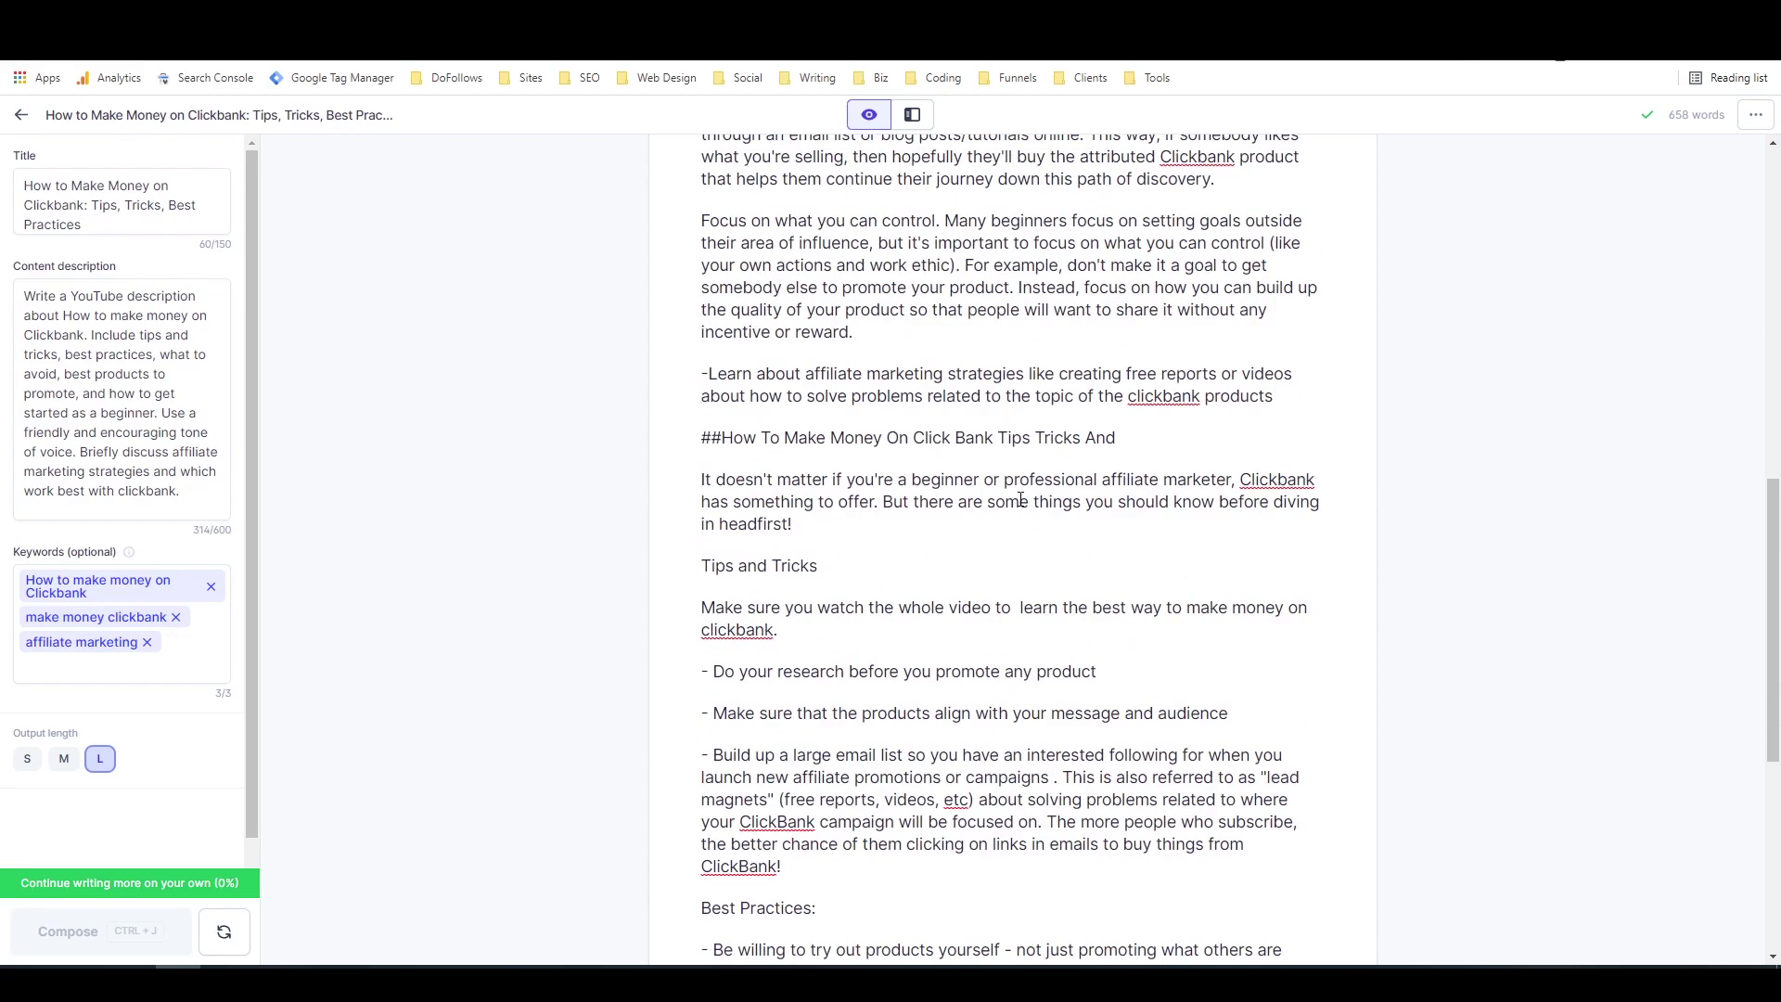
scroll(1021, 499, "down", 15)
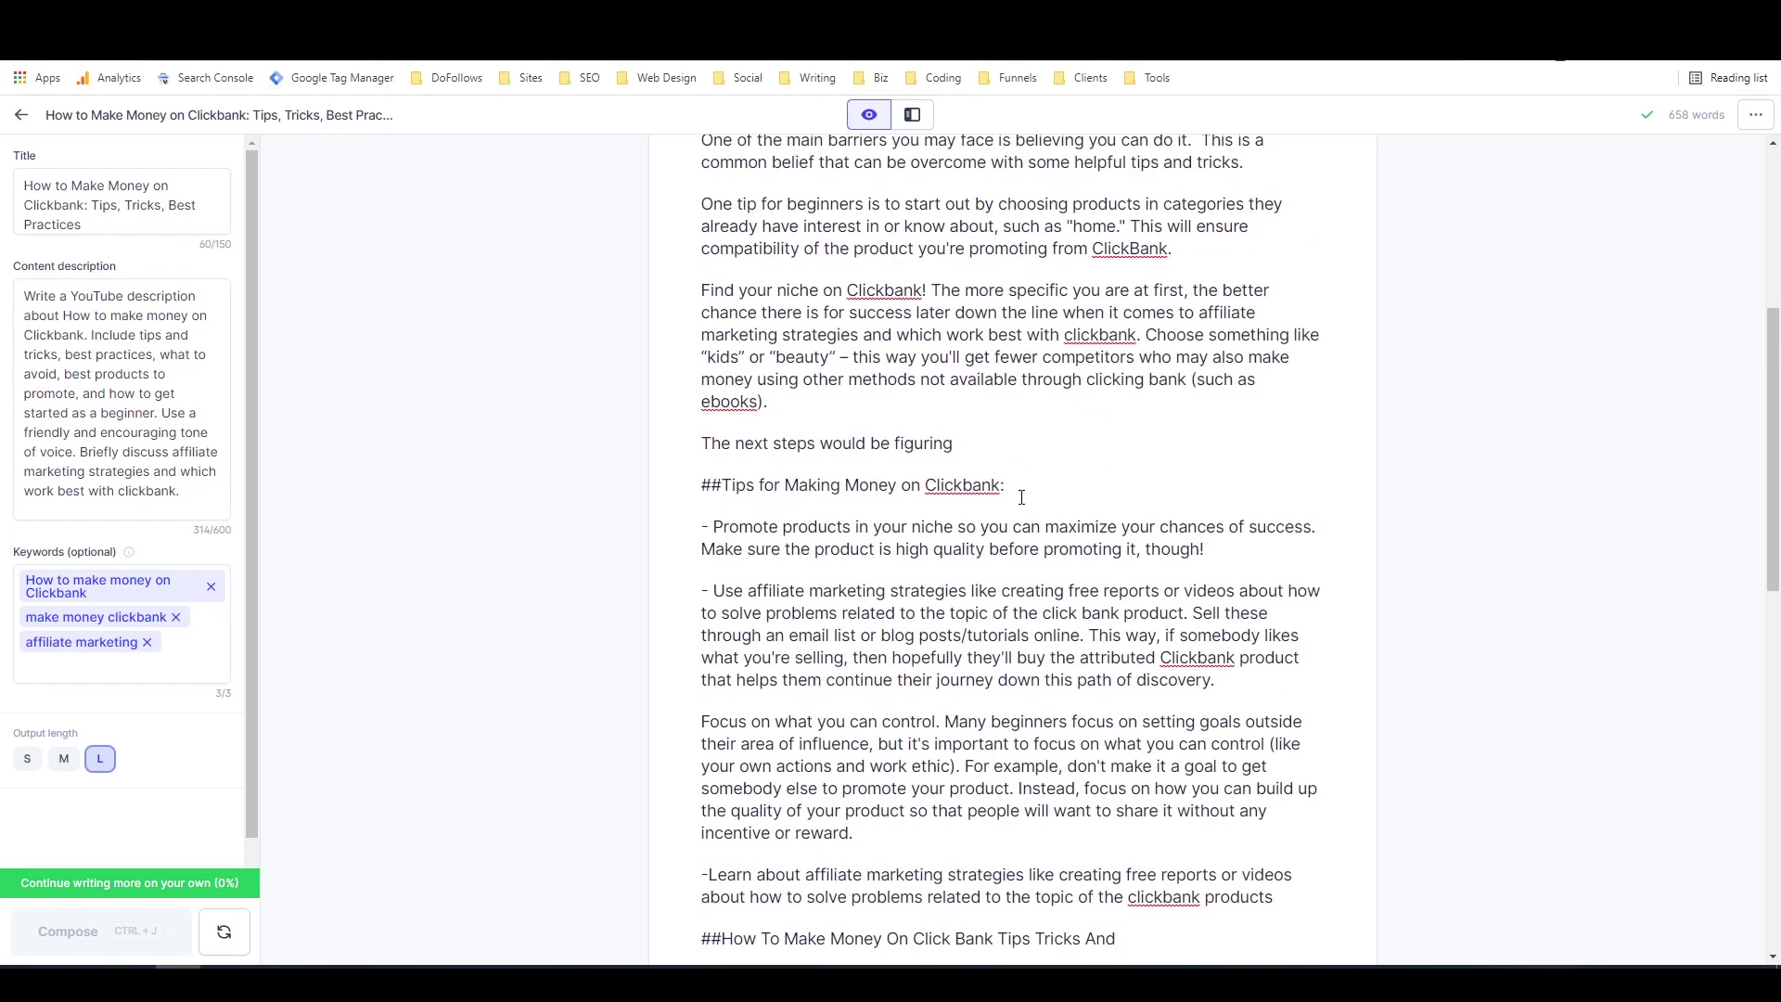
scroll(1025, 497, "up", 8)
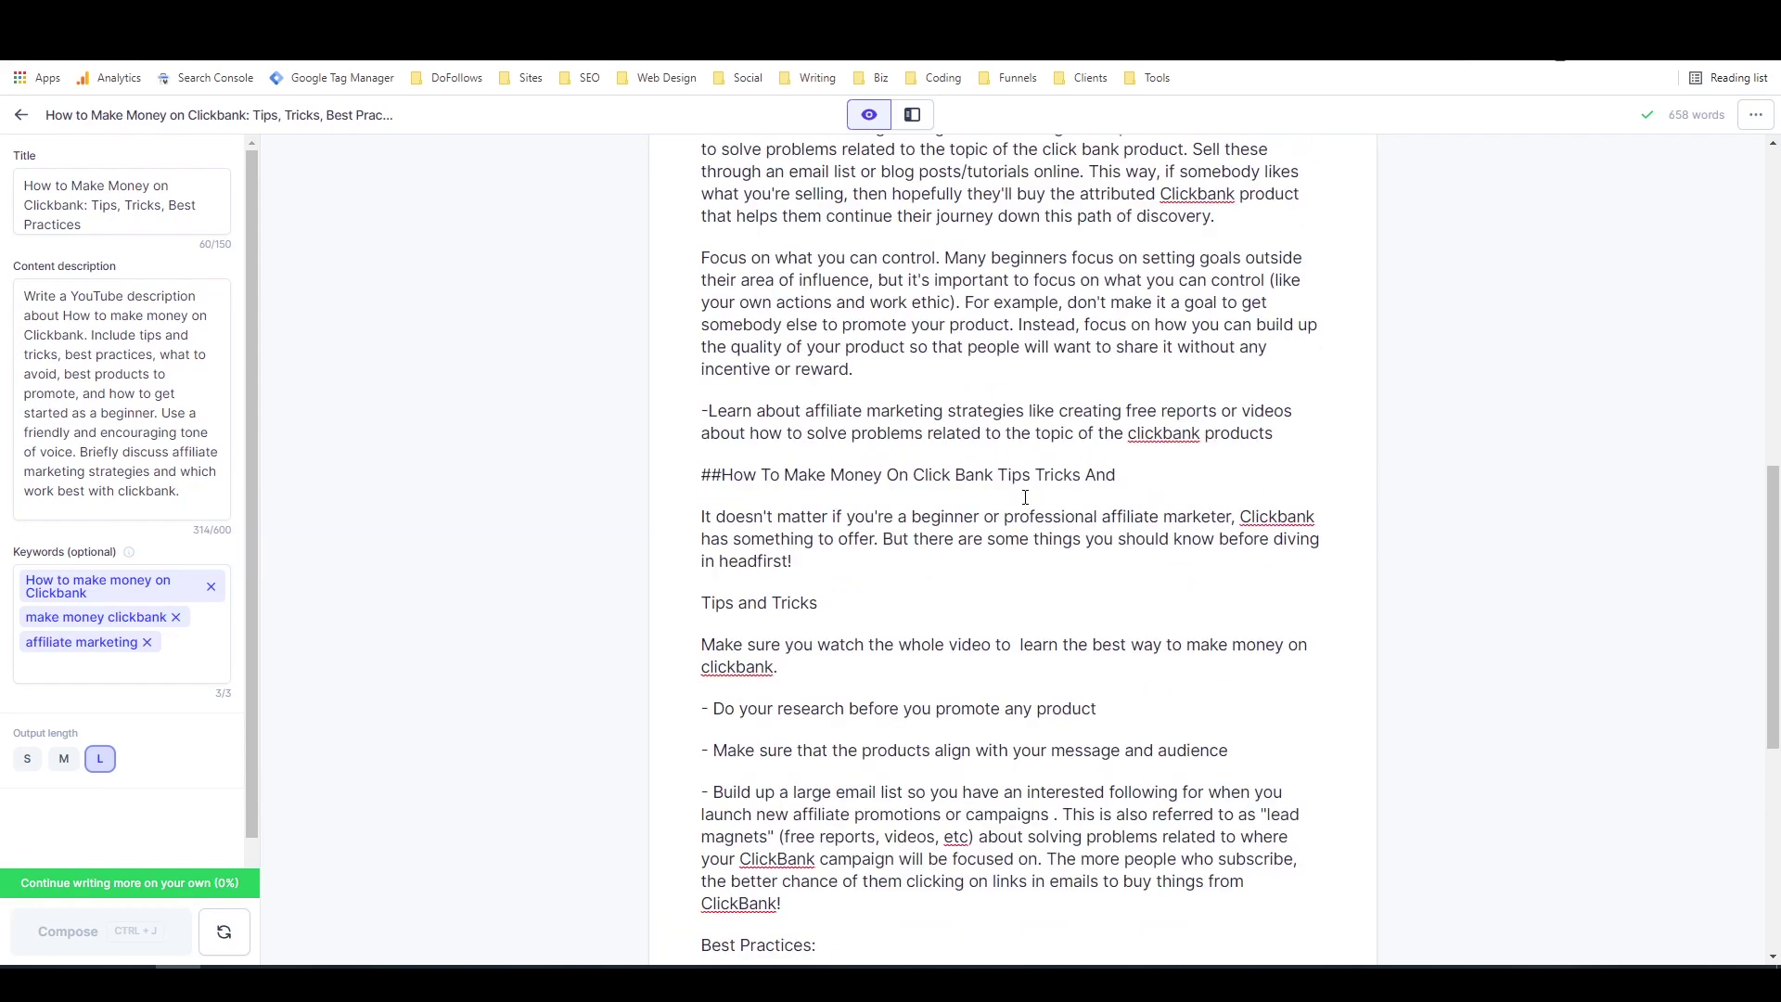
scroll(1028, 498, "up", 6)
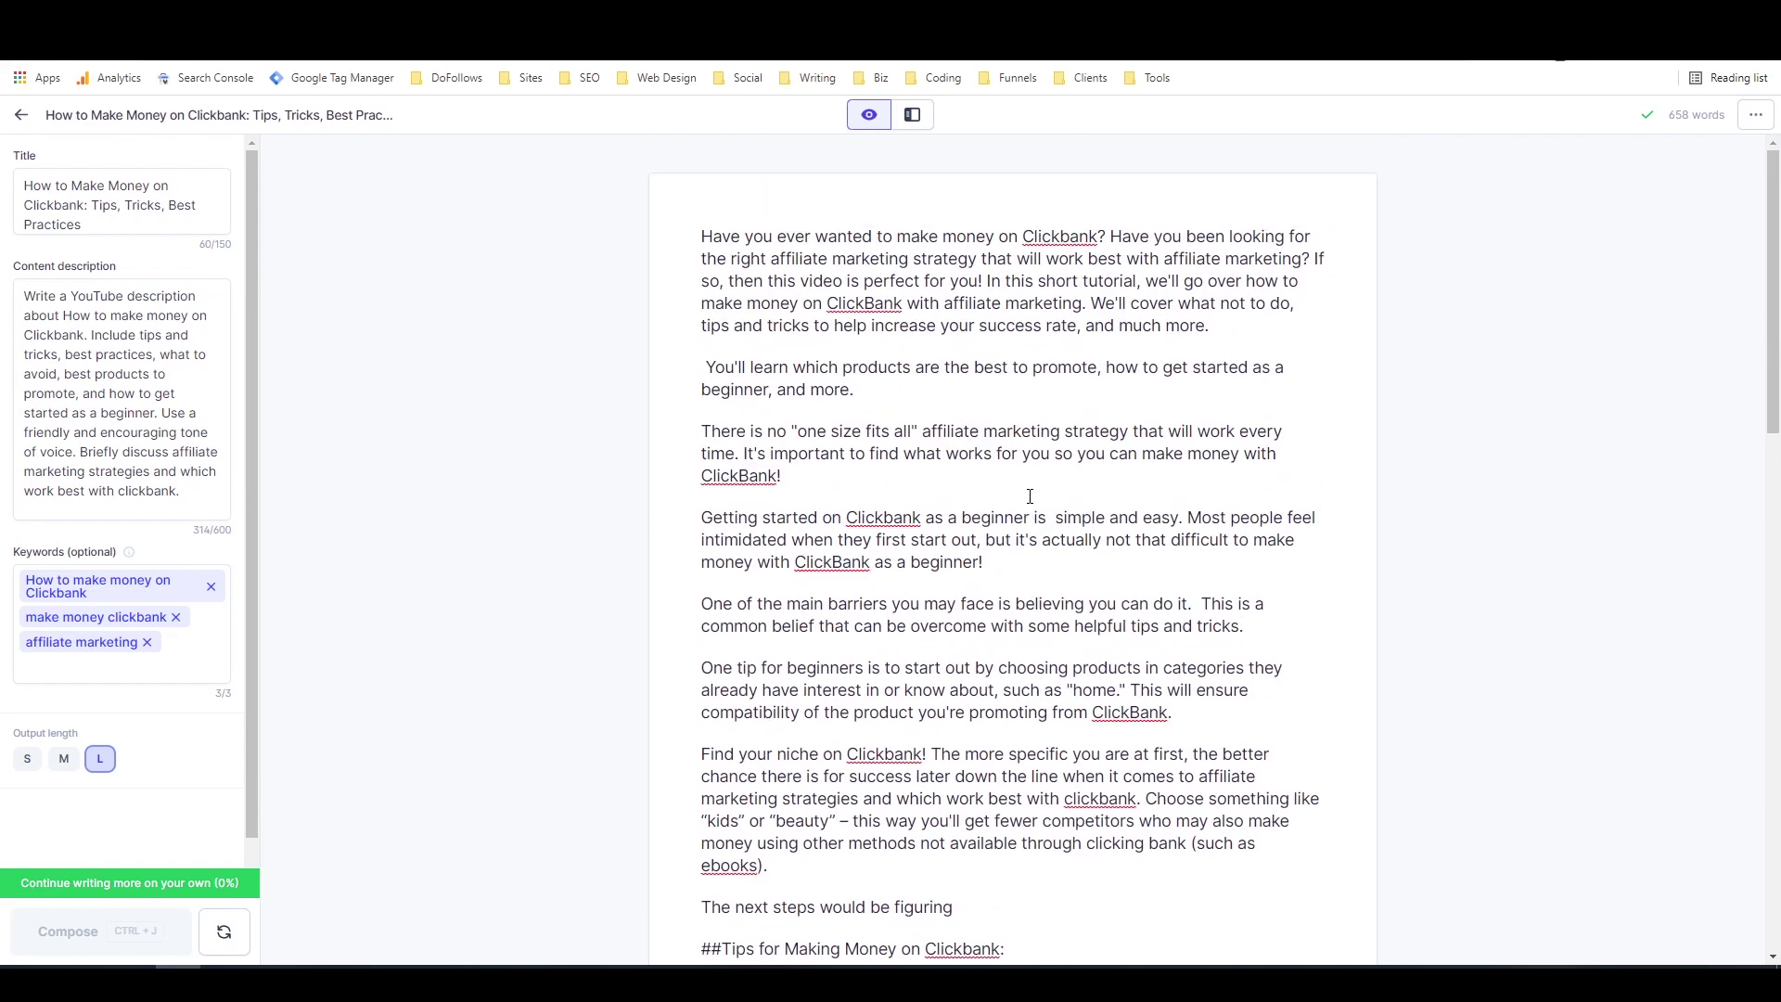
scroll(1030, 496, "down", 3)
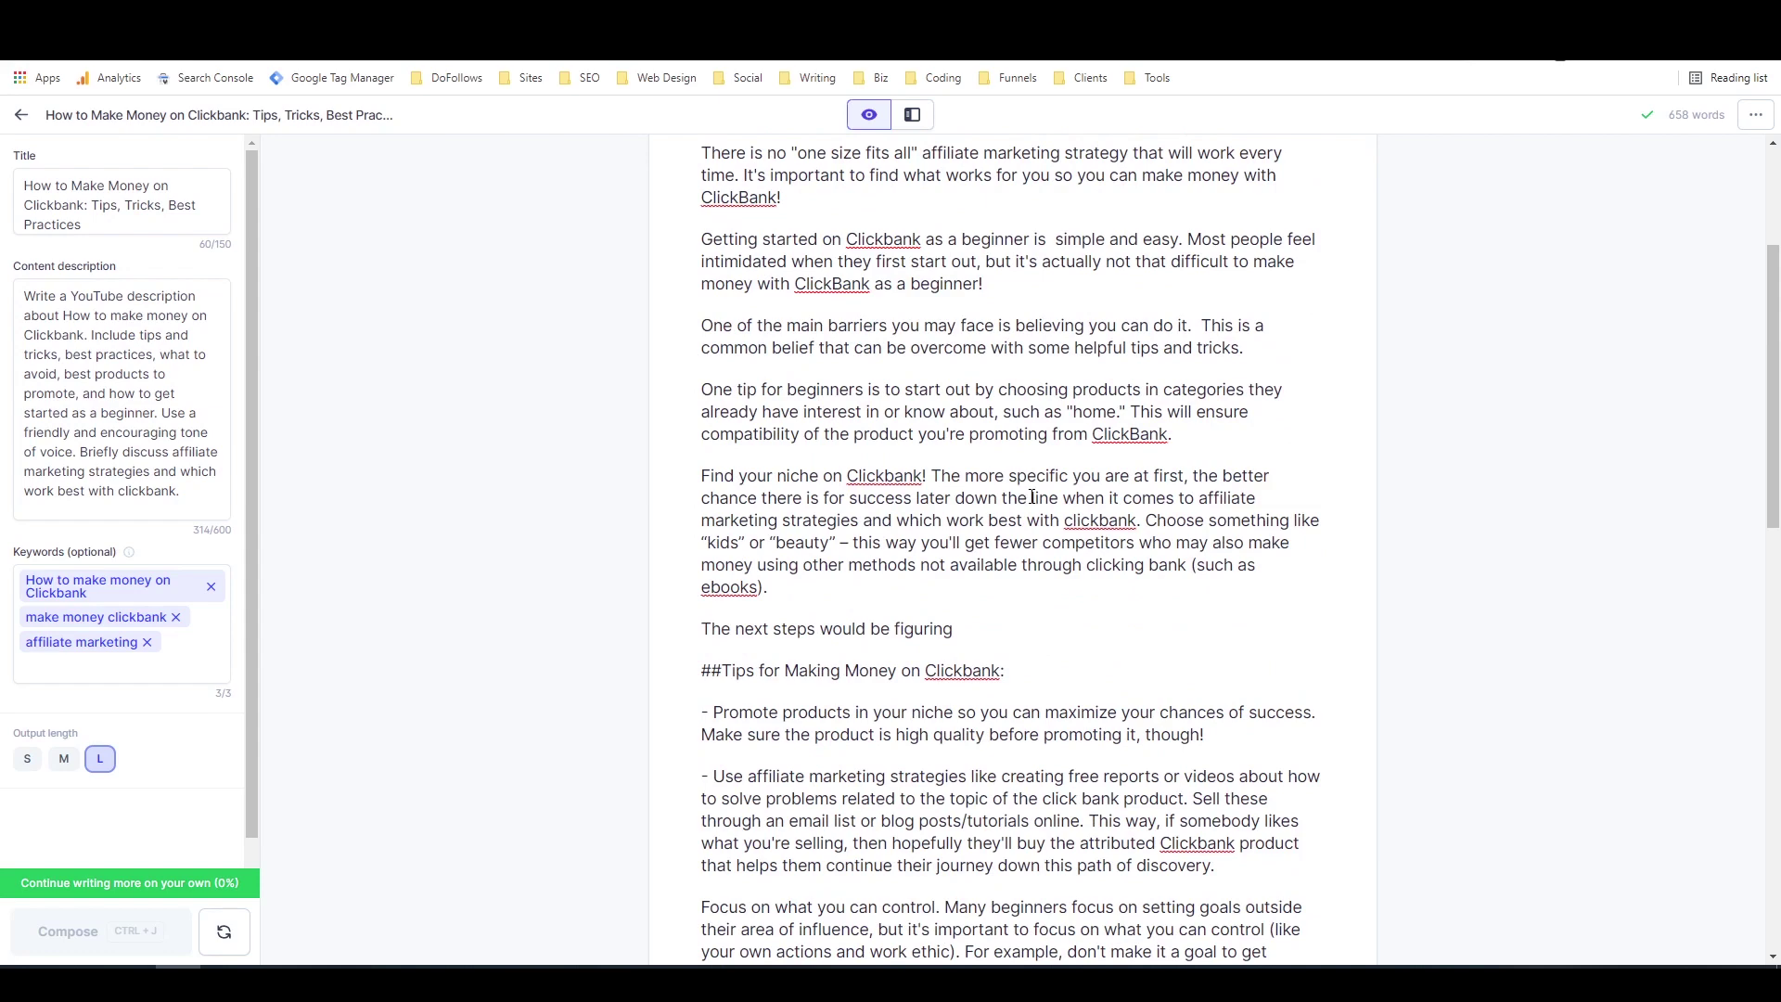
scroll(1033, 499, "up", 3)
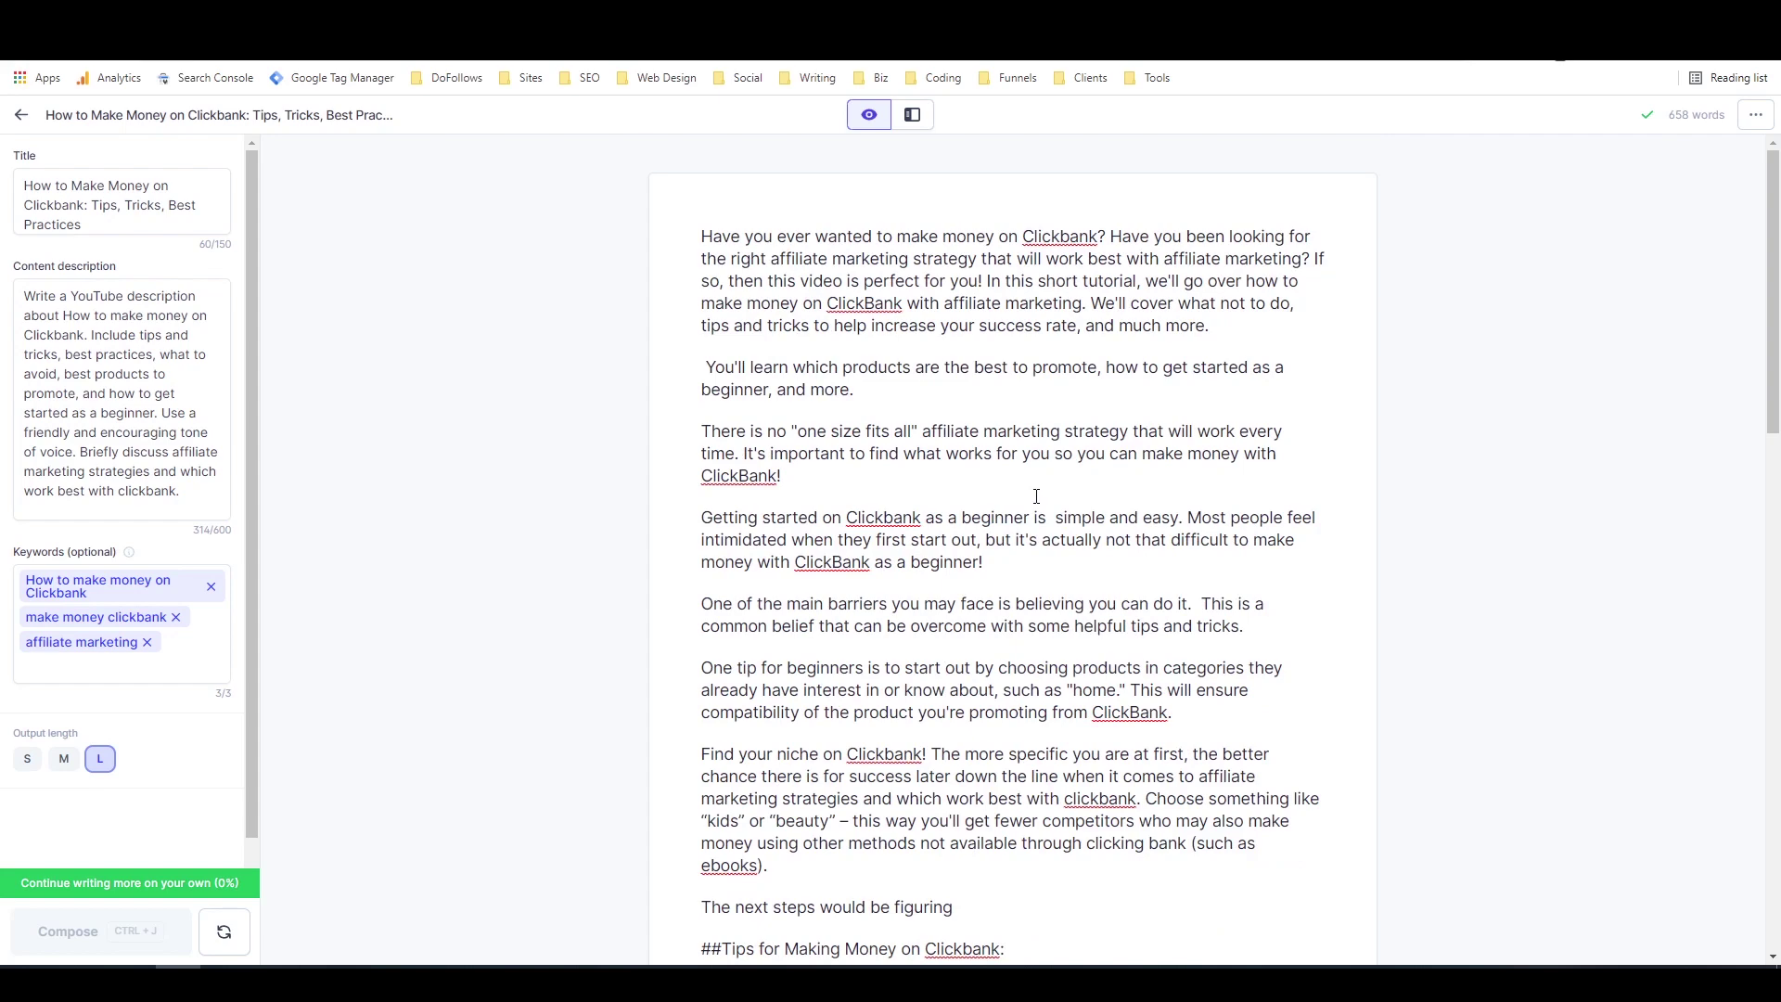
scroll(1036, 494, "down", 3)
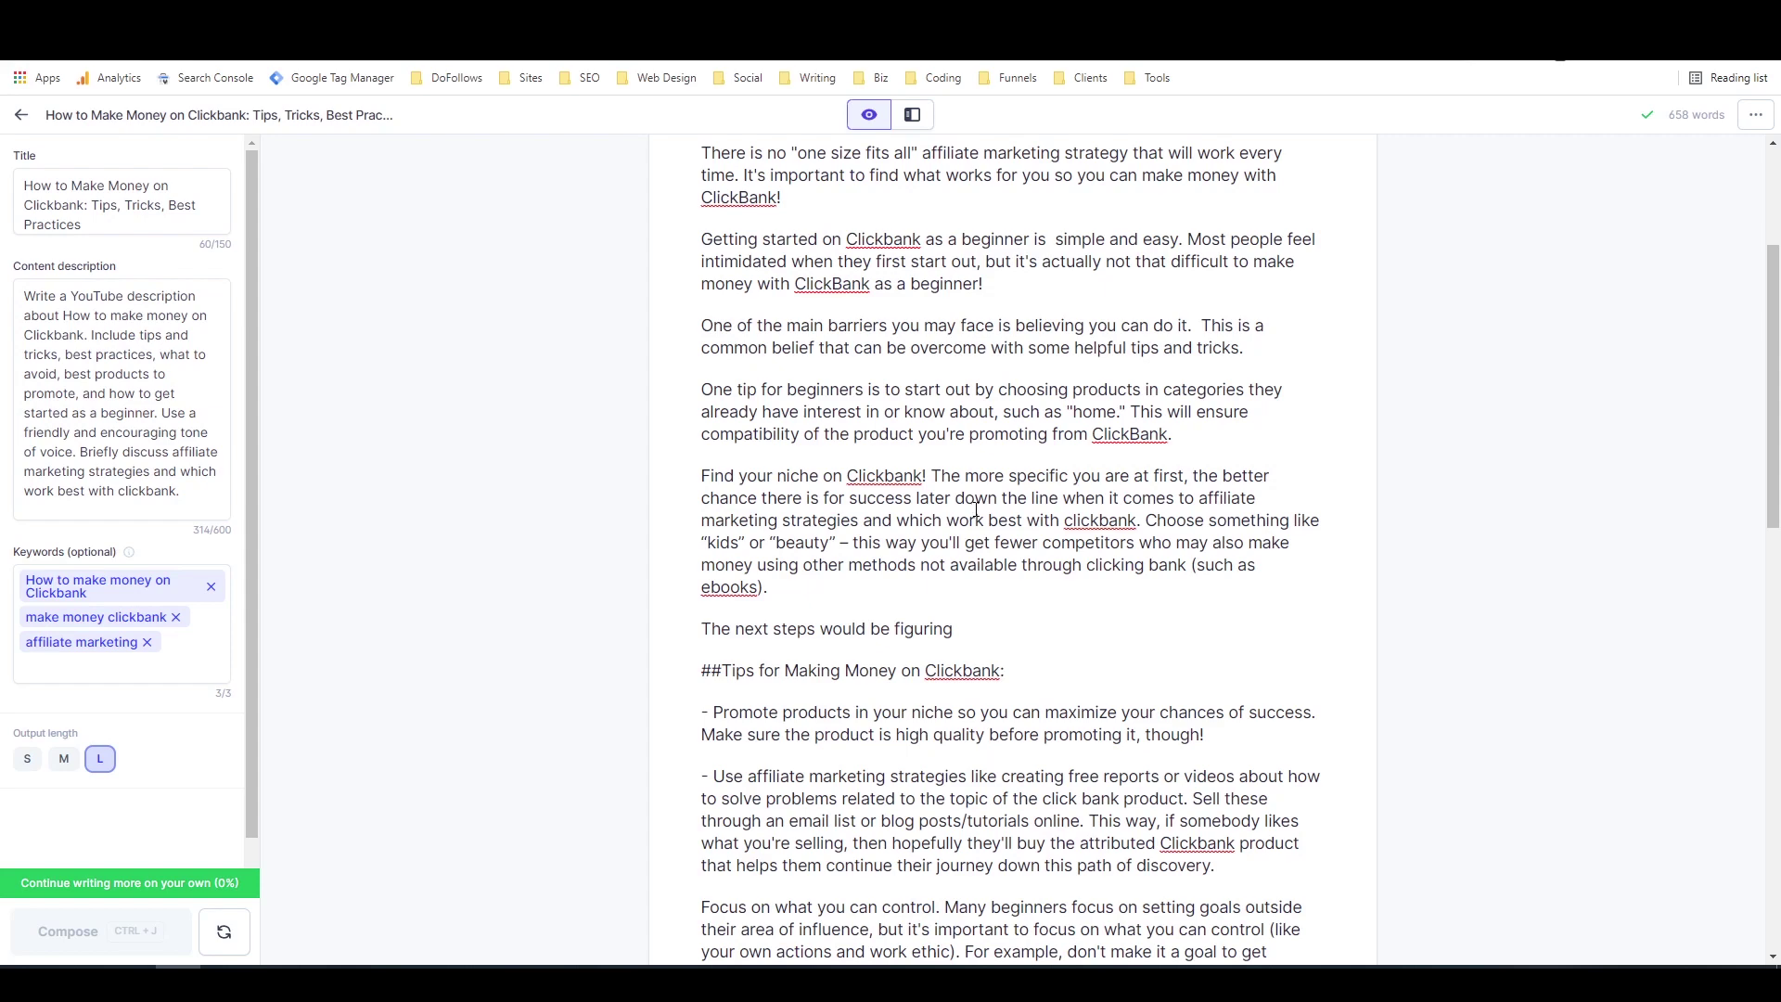
scroll(976, 508, "up", 3)
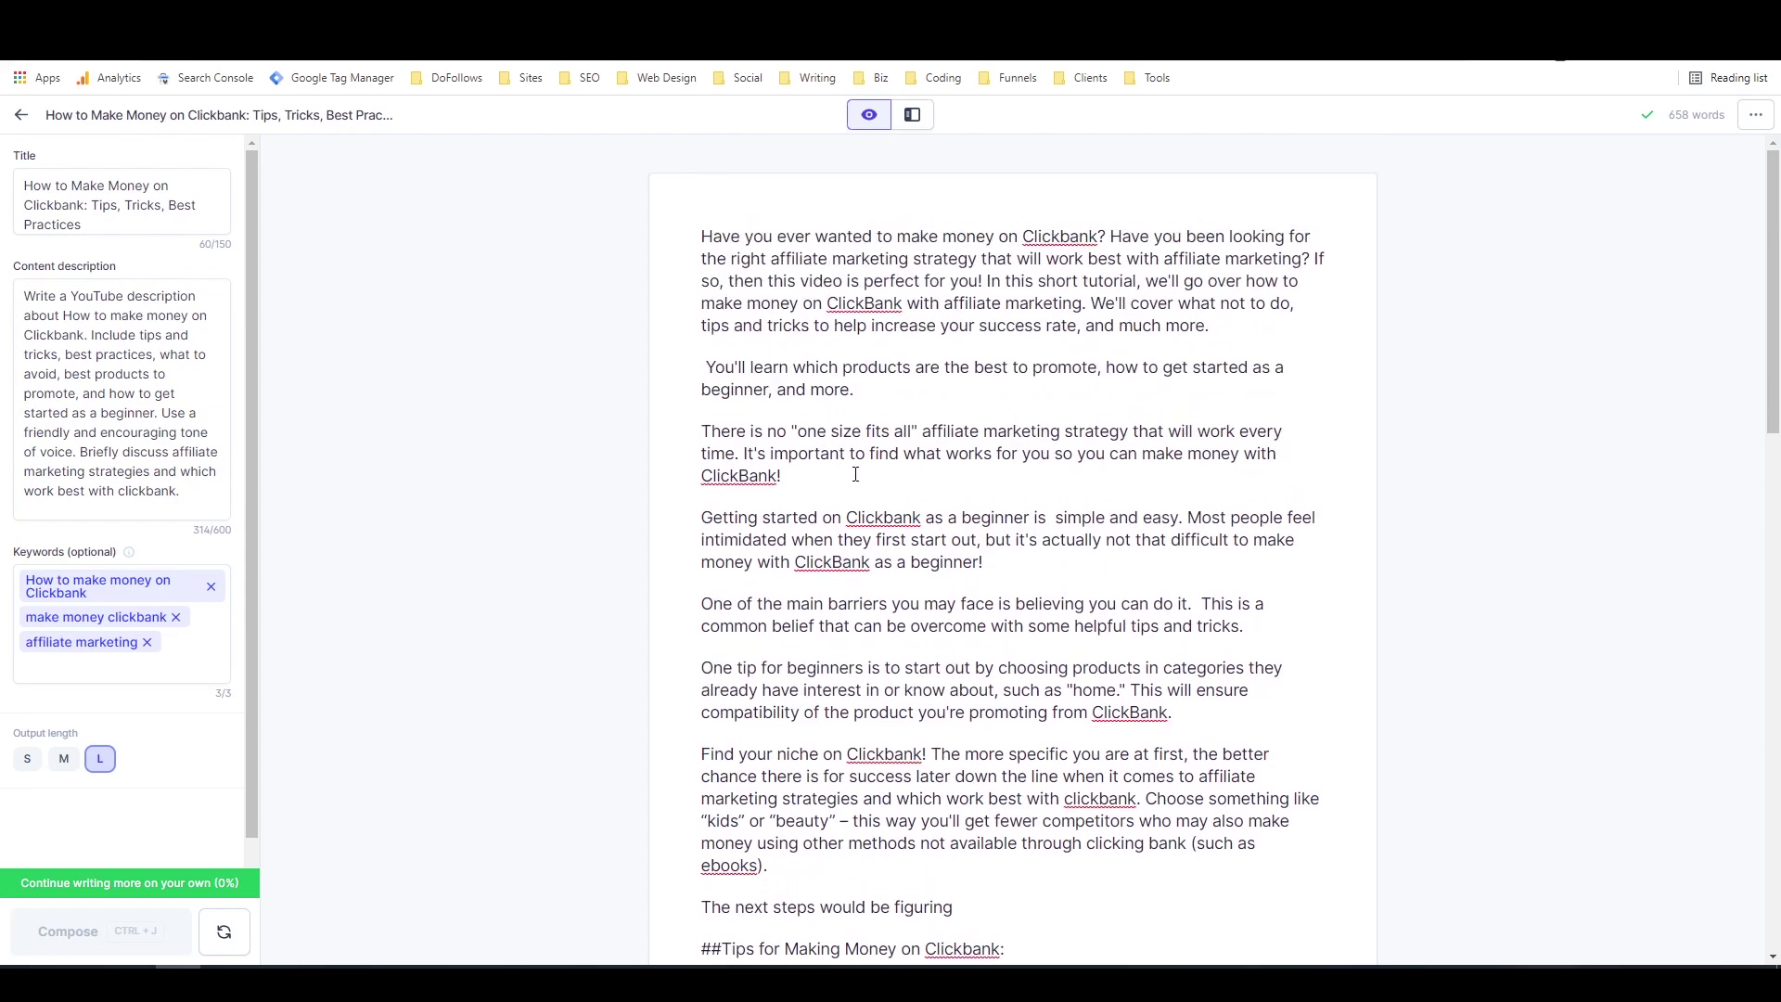